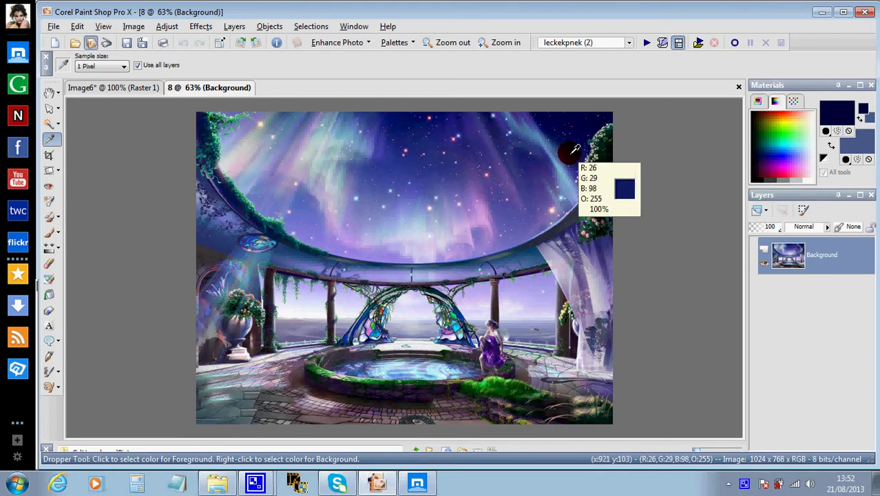
Sample the sky's dark blue (R 22, G 25, B 94) as foreground and the lighter blue #31517a as background color
left_click(576, 148)
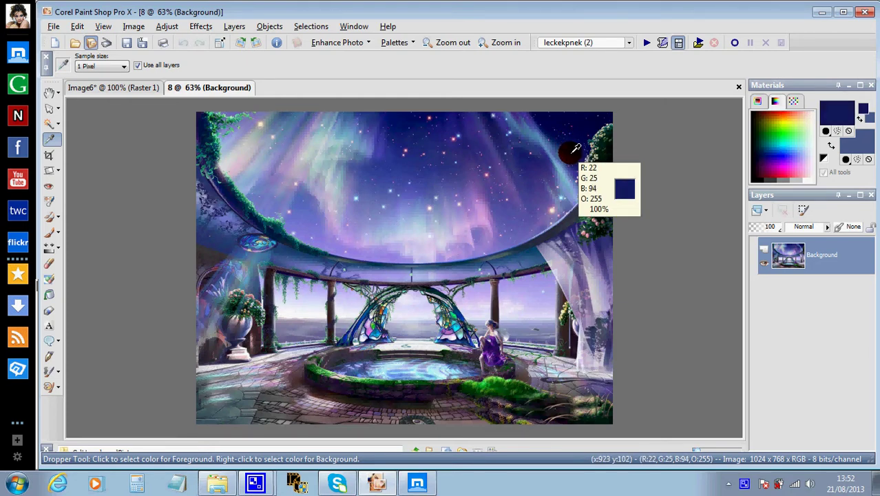
left_click(861, 141)
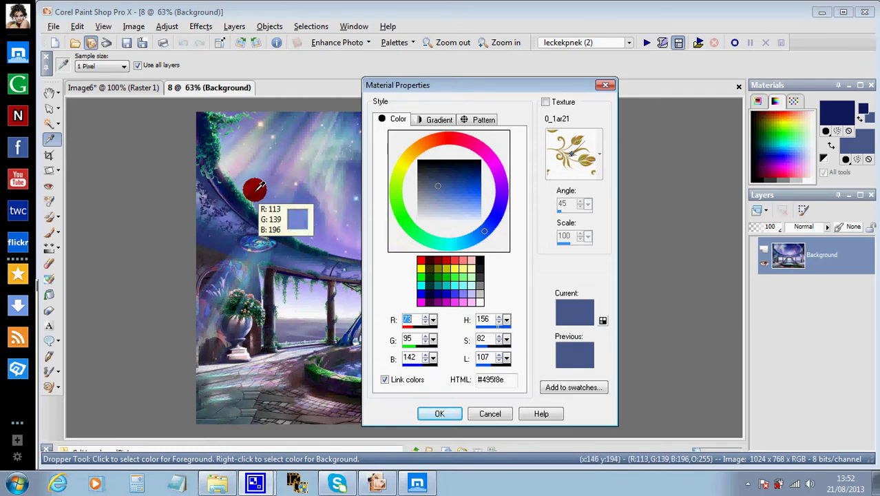
left_click_drag(436, 86, 220, 95)
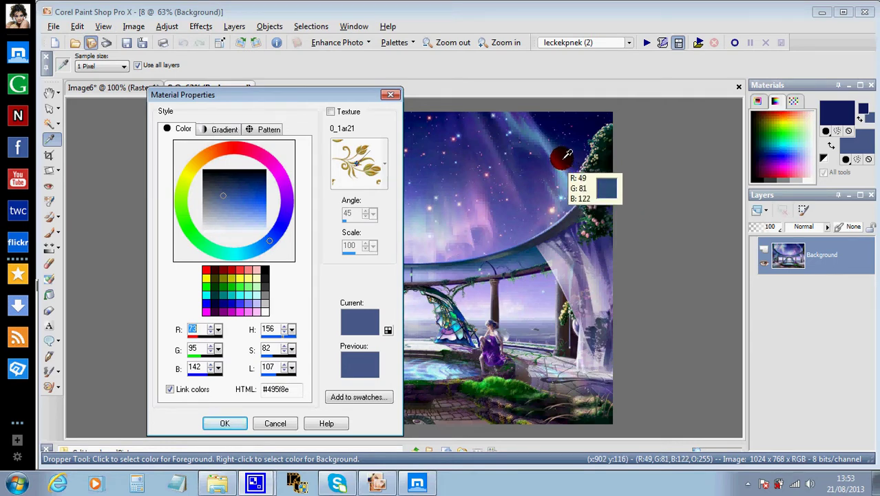
left_click(563, 157)
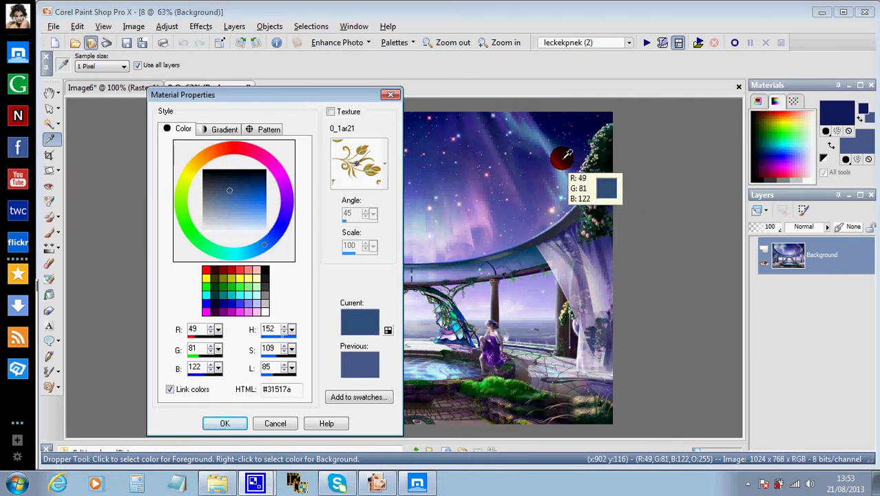
left_click(230, 423)
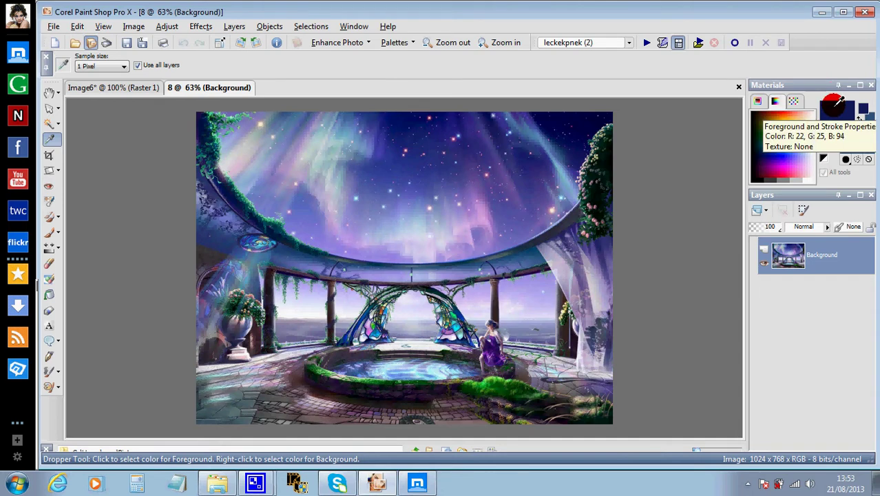
Set the foreground material to the inverted linear gradient #1 Primer Plano-Fondo with angle 47 and 3 repeats
left_click(836, 102)
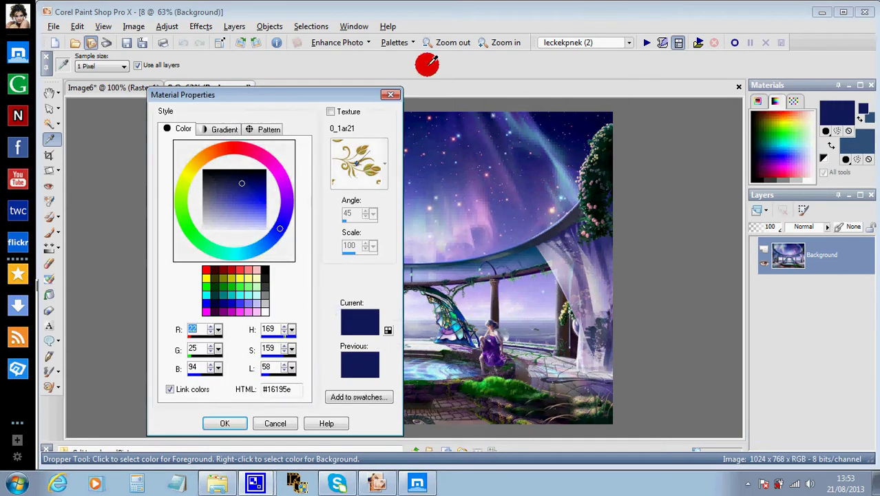
left_click(222, 128)
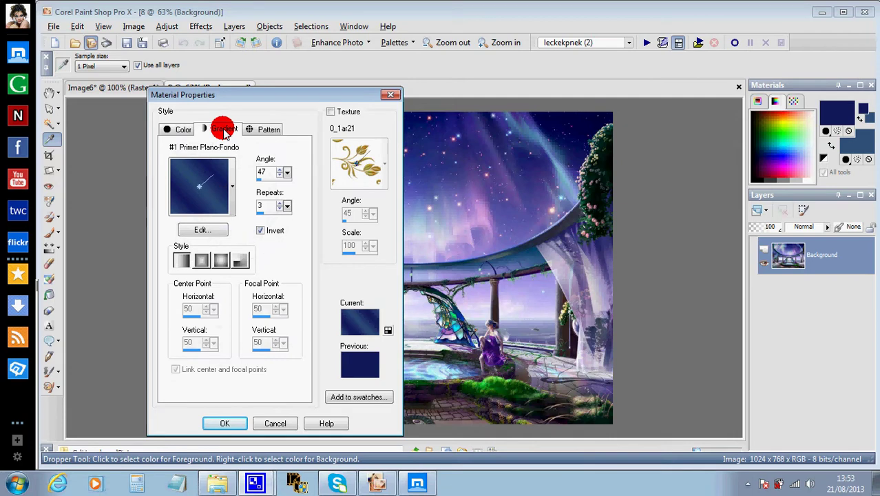
left_click(232, 183)
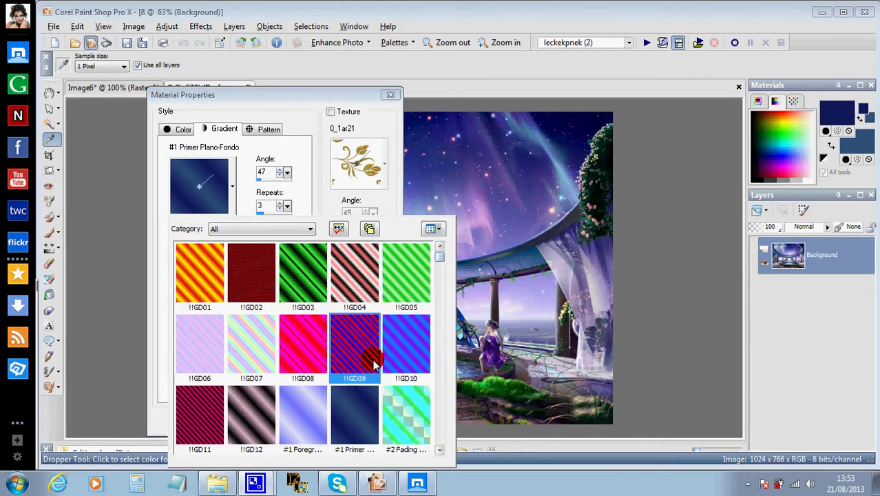
left_click(362, 409)
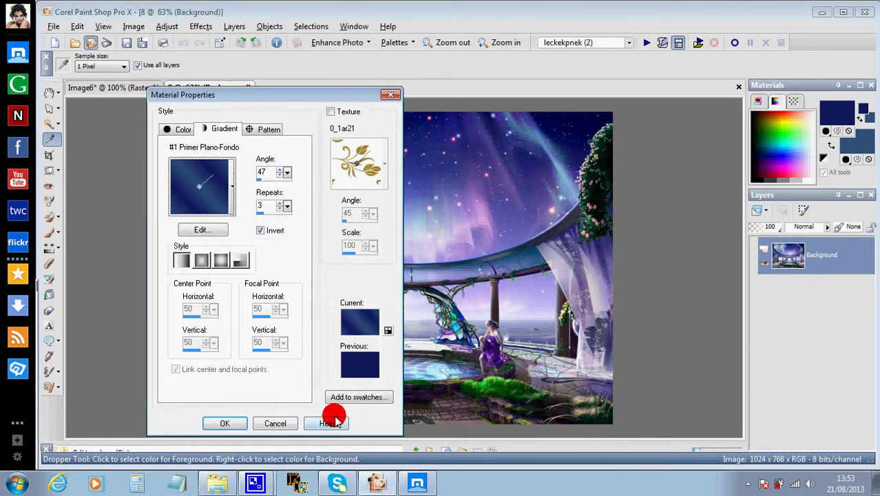
left_click(227, 424)
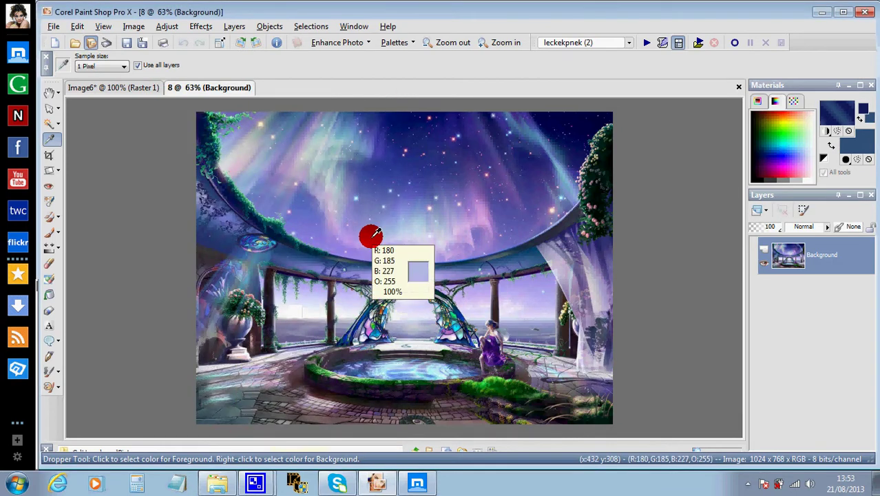
Create a 900 × 500 pixel transparent raster image and flood-fill it with the foreground gradient
left_click(54, 43)
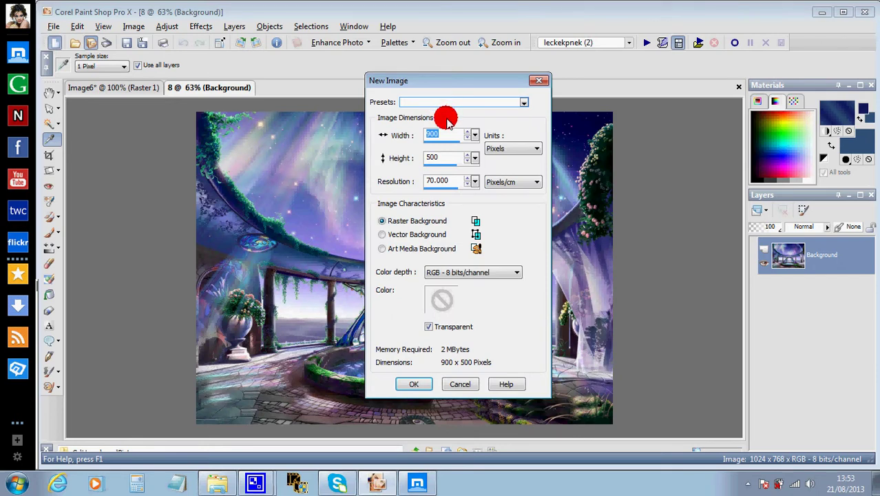
left_click(444, 133)
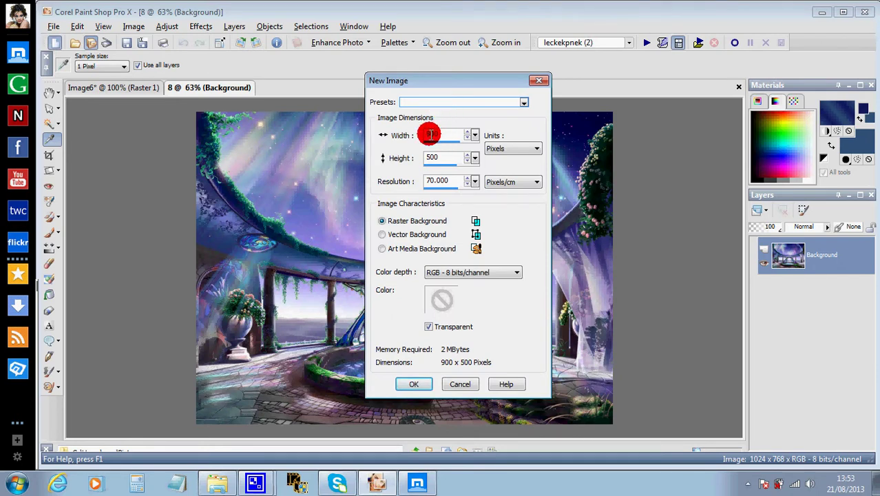
left_click(427, 329)
left_click(417, 386)
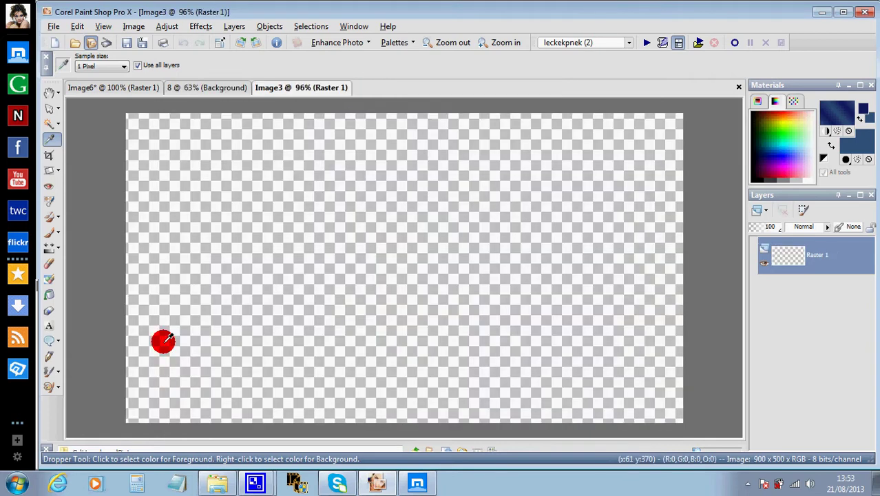
left_click(52, 293)
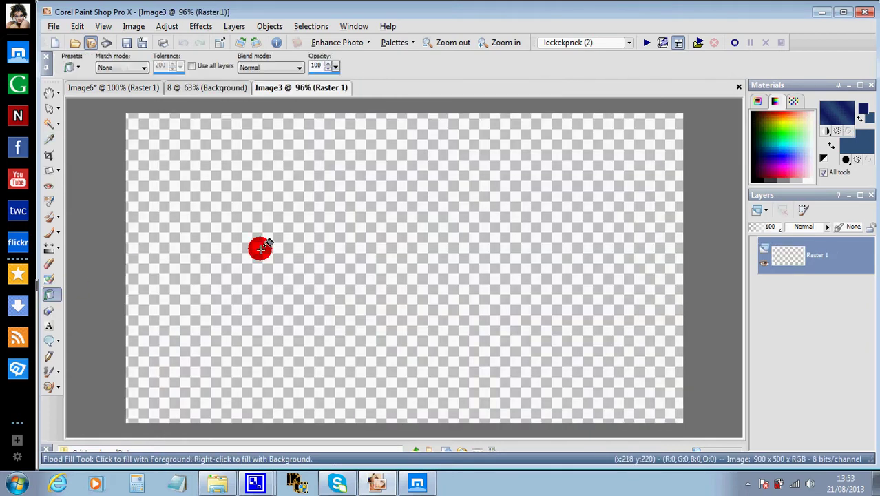
left_click(374, 241)
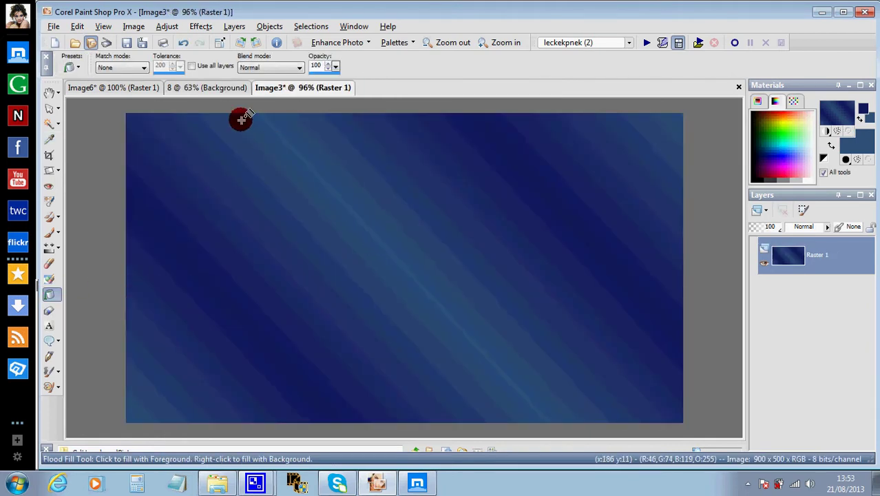
Apply a Gaussian Blur with a radius of 30 to the gradient-filled layer
left_click(167, 26)
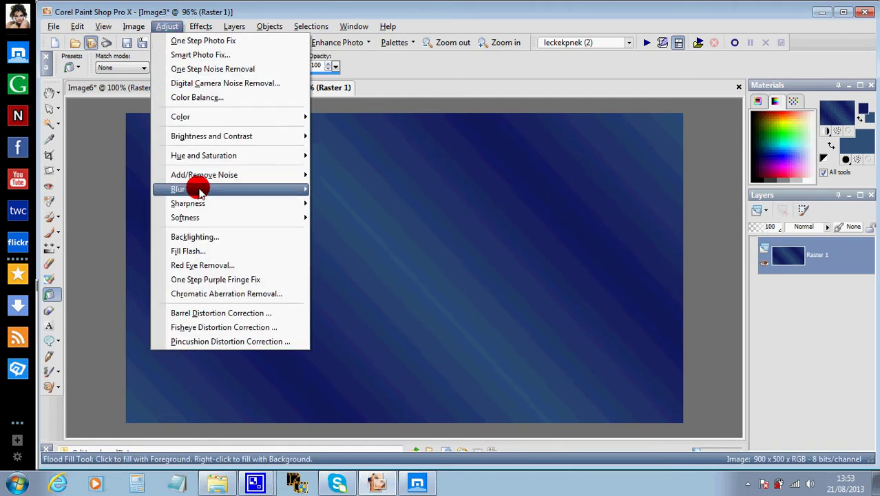
mouse_move(200, 191)
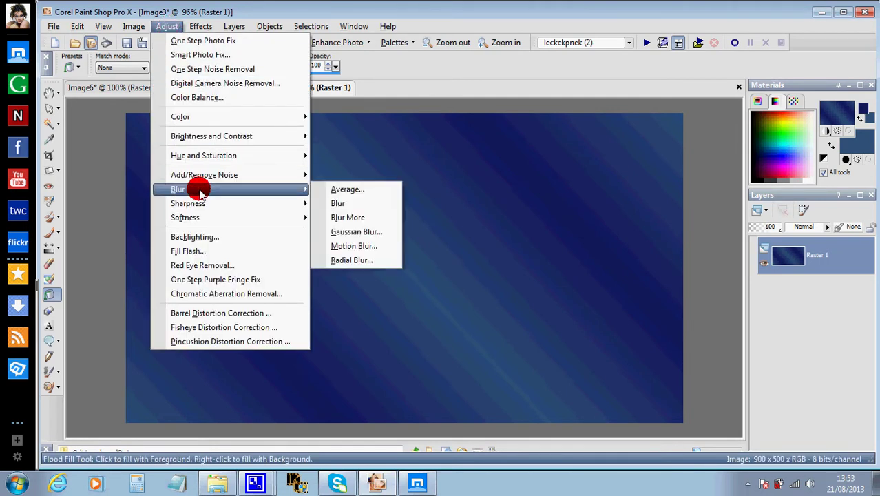
left_click(351, 233)
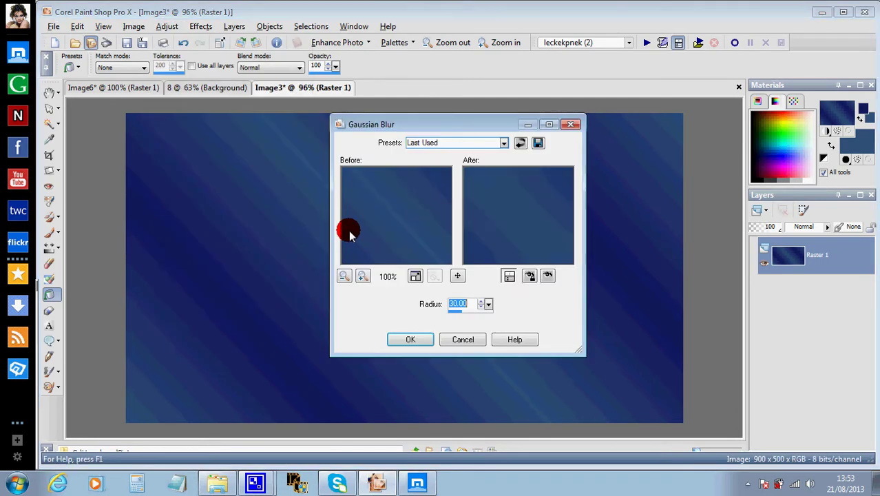
left_click(474, 305)
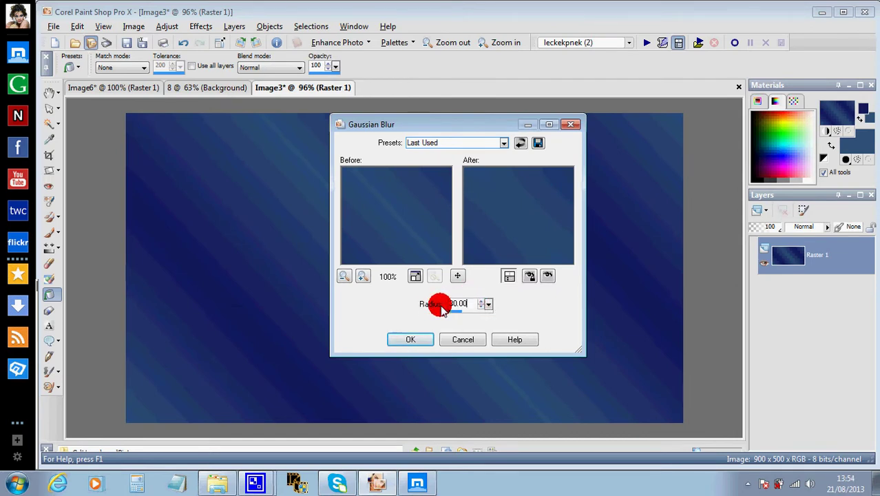
left_click(422, 339)
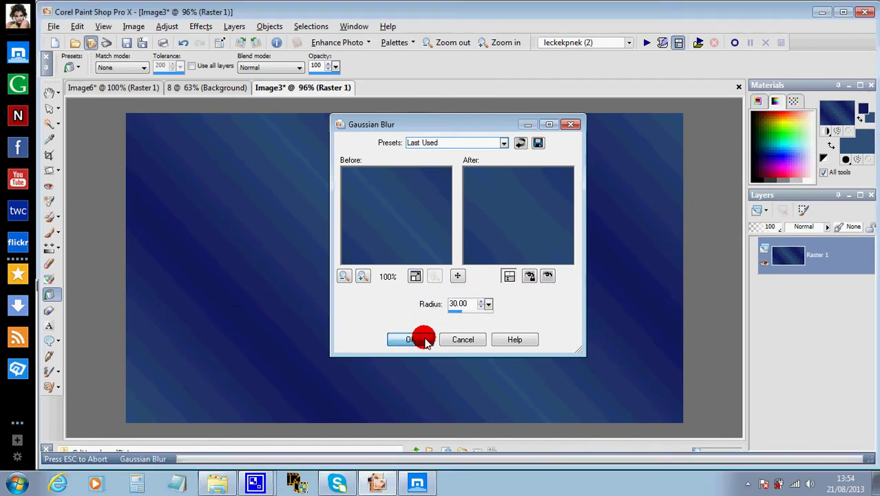
left_click(48, 91)
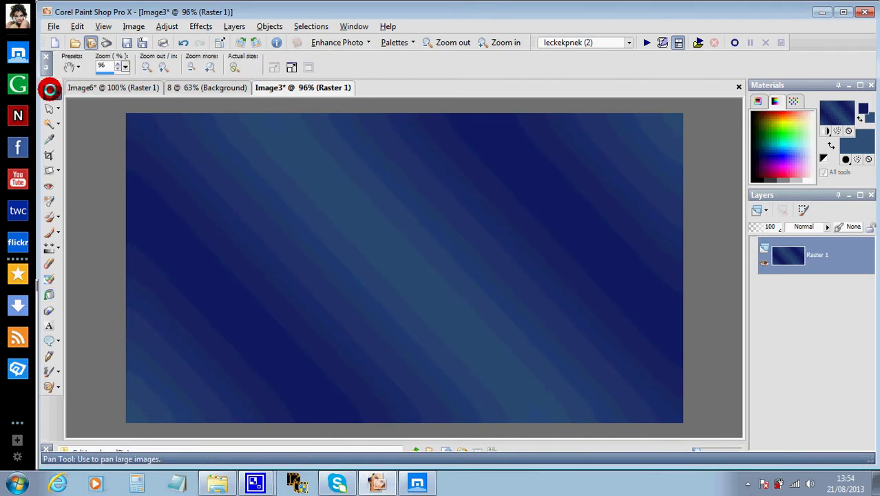
Apply the Simple plugin's Top Left Mirror effect to the blurred gradient layer
left_click(199, 27)
mouse_move(222, 176)
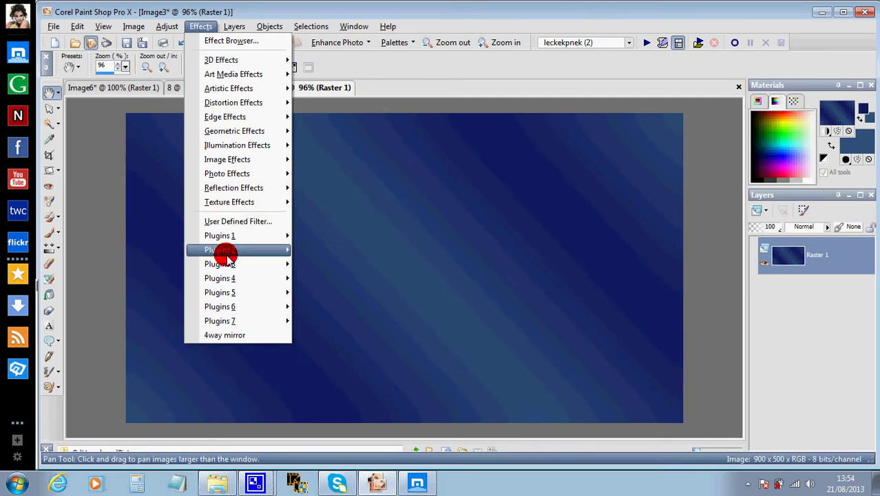
mouse_move(231, 297)
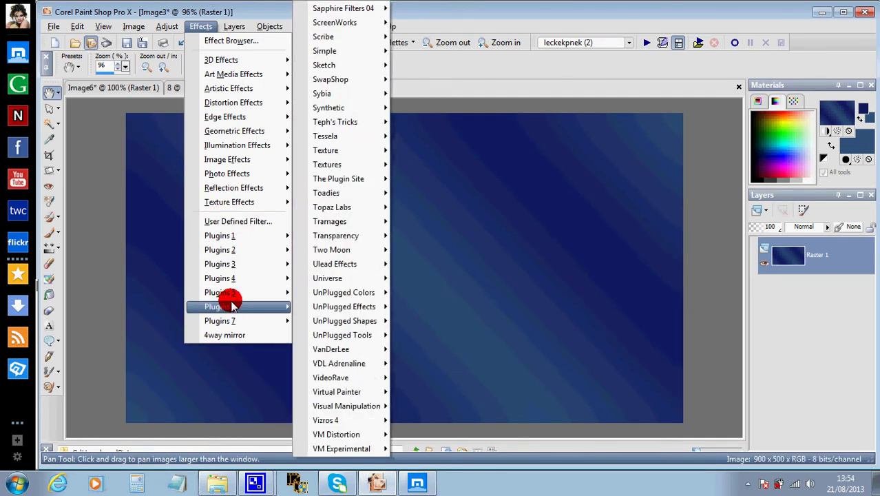
mouse_move(353, 51)
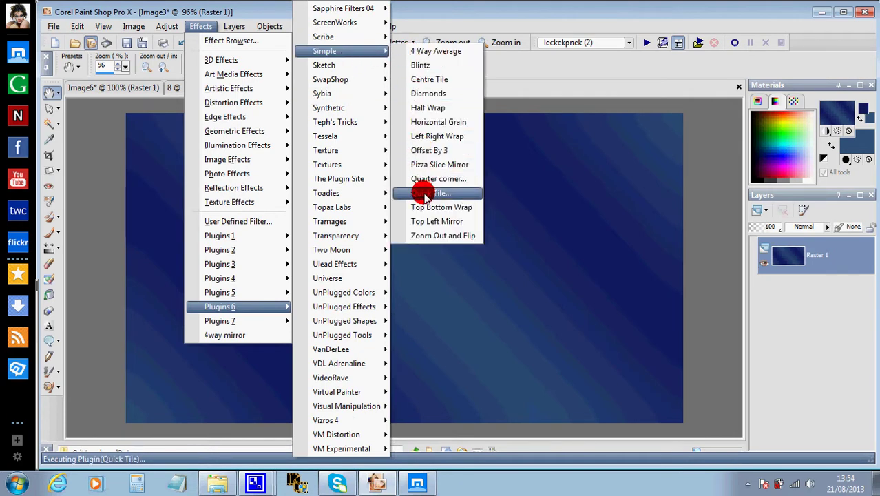
left_click(448, 224)
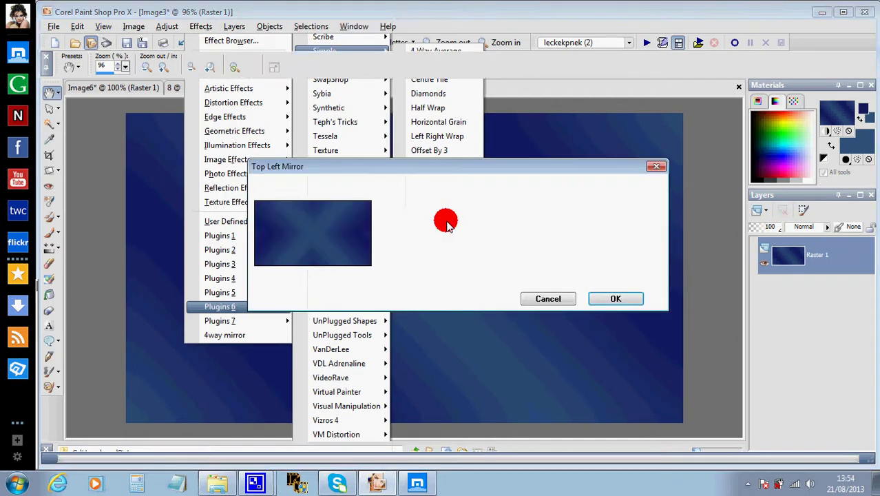
left_click(614, 299)
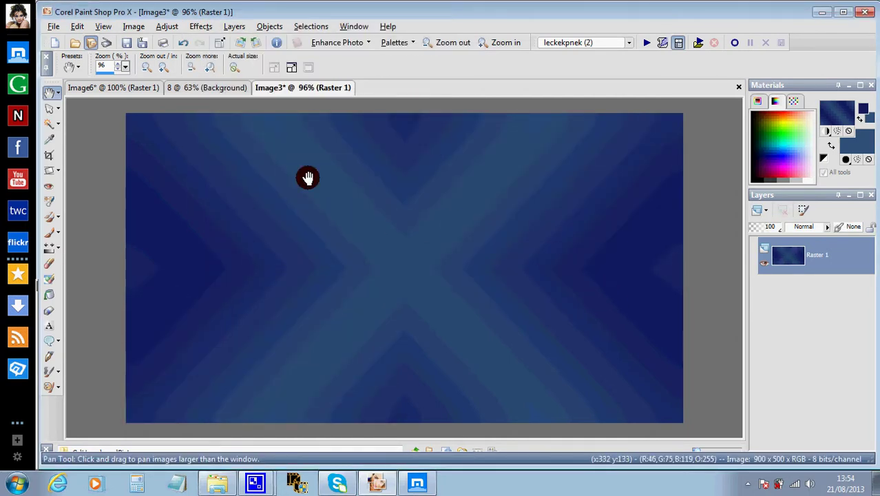
Apply the Simple plugin's Left Right Wrap effect to the layer, followed by its Pizza Slice Mirror effect
left_click(202, 27)
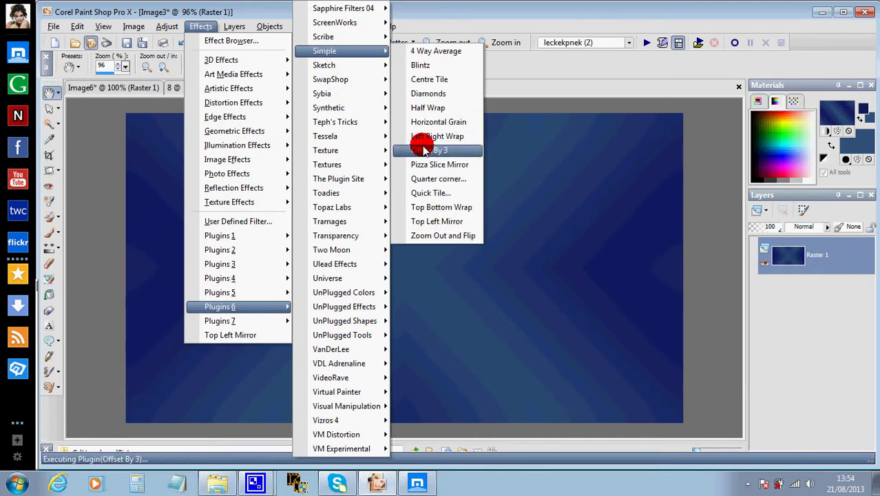
left_click(427, 137)
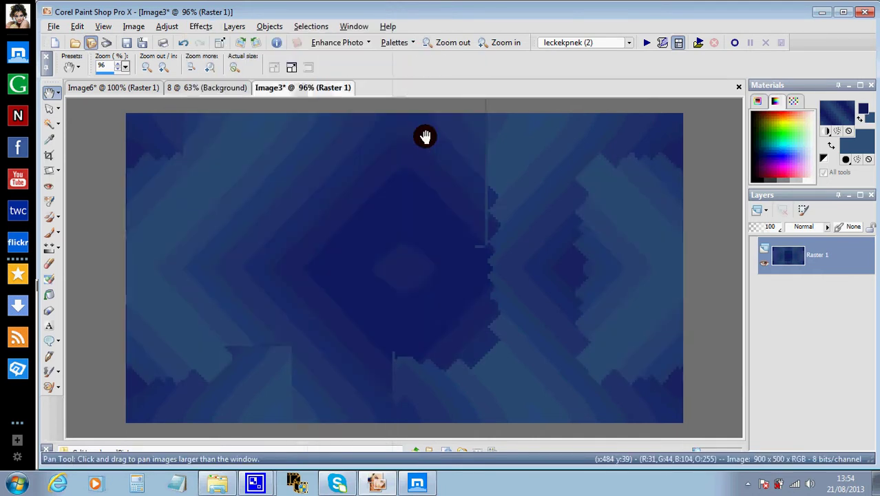
left_click(206, 29)
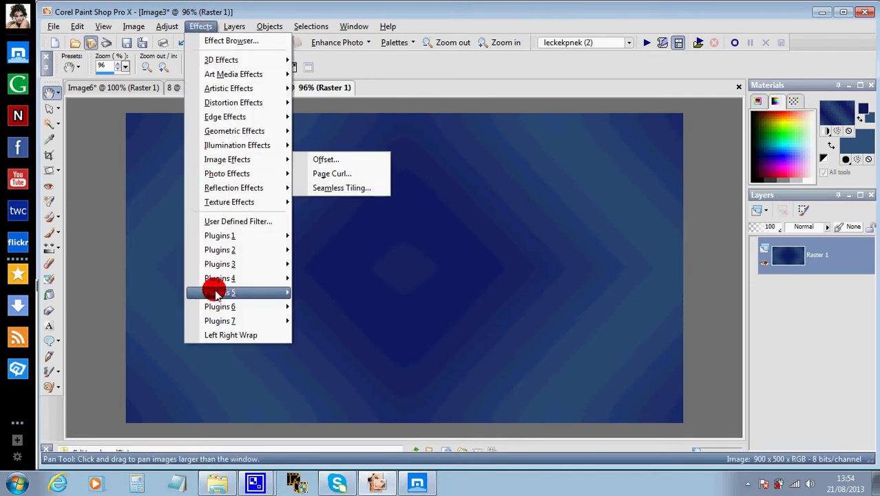
mouse_move(219, 306)
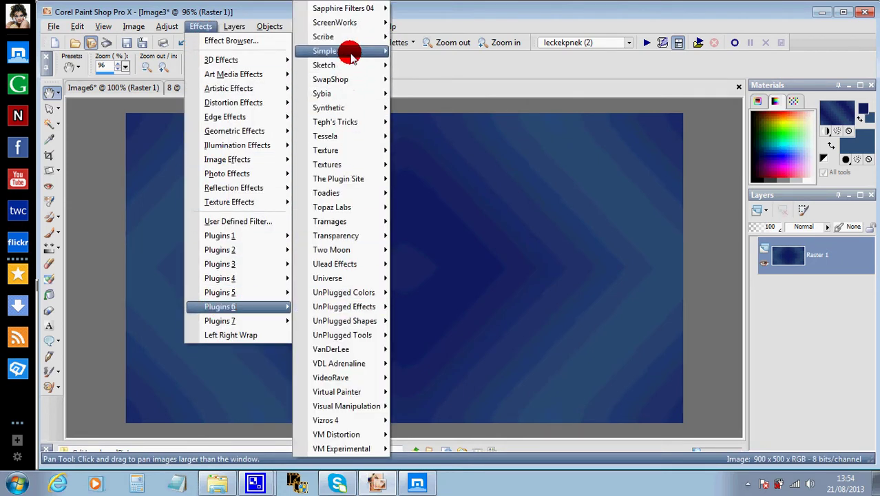
mouse_move(351, 55)
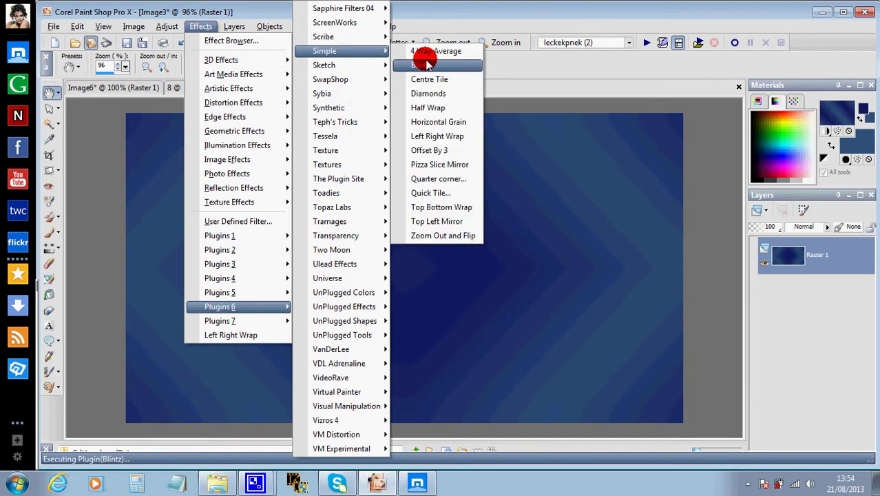
left_click(439, 165)
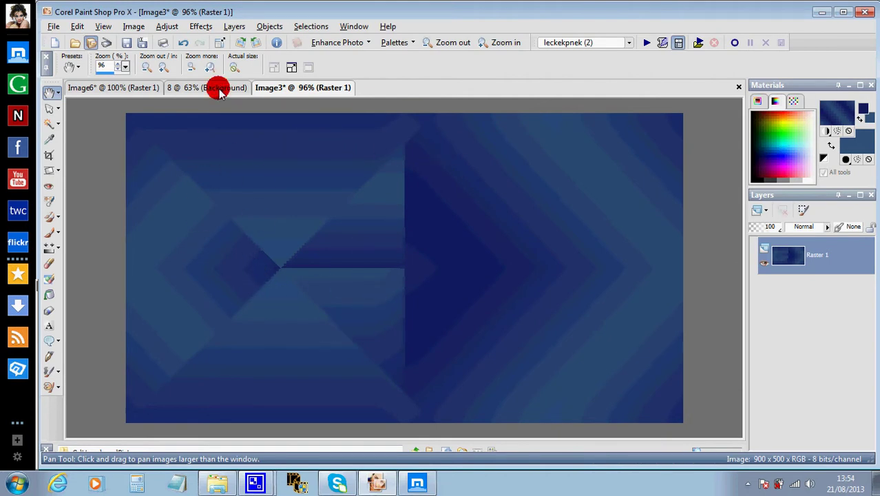
Apply the Scribe plugin's 4way mirror effect to the layer with both controls at 128
left_click(199, 26)
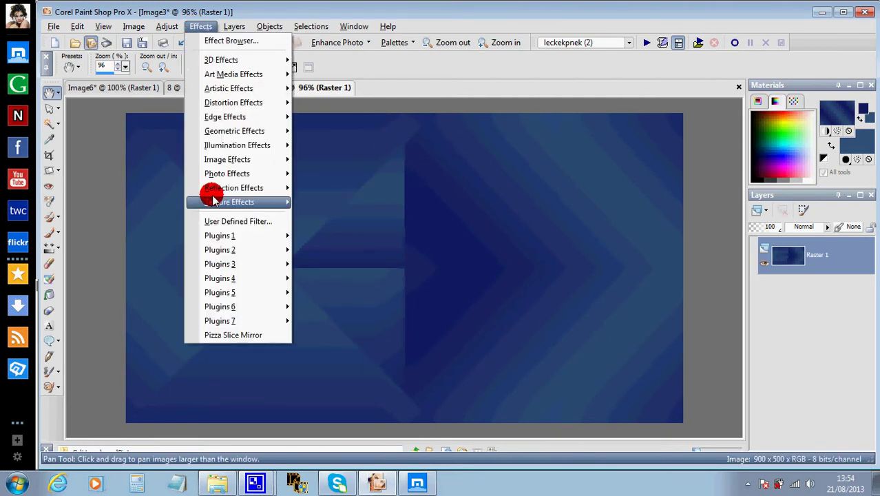
mouse_move(214, 234)
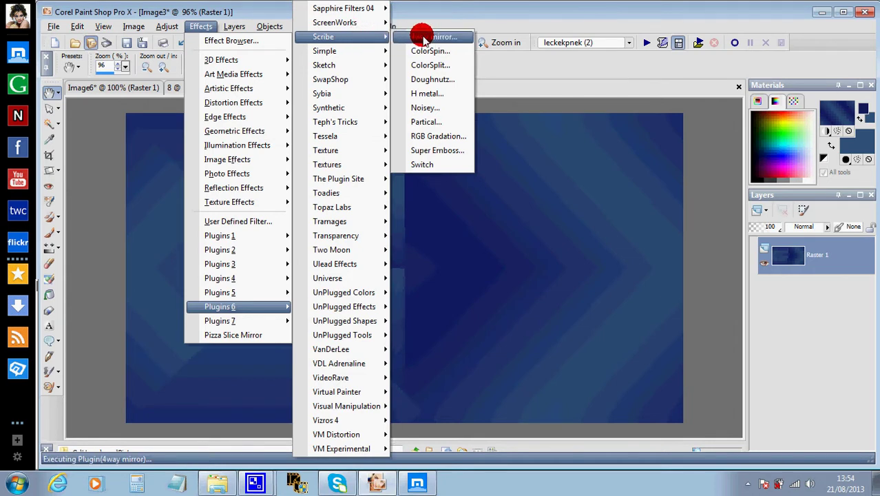
left_click(434, 39)
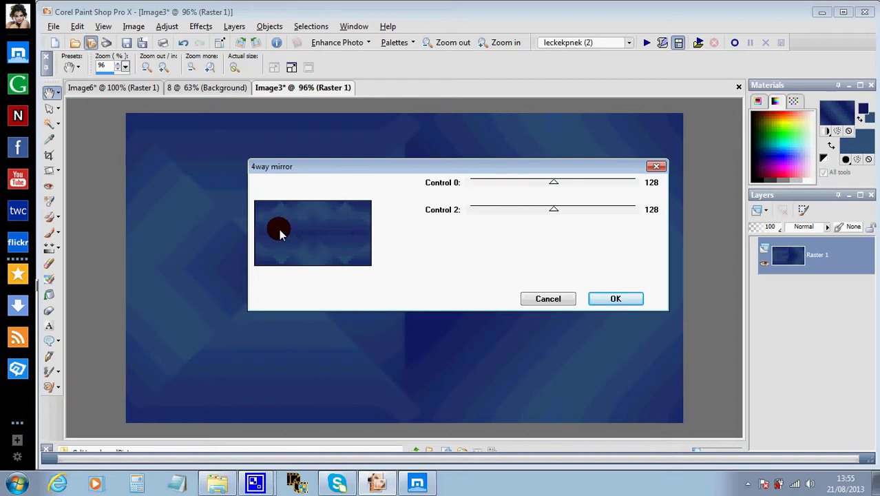
left_click(625, 299)
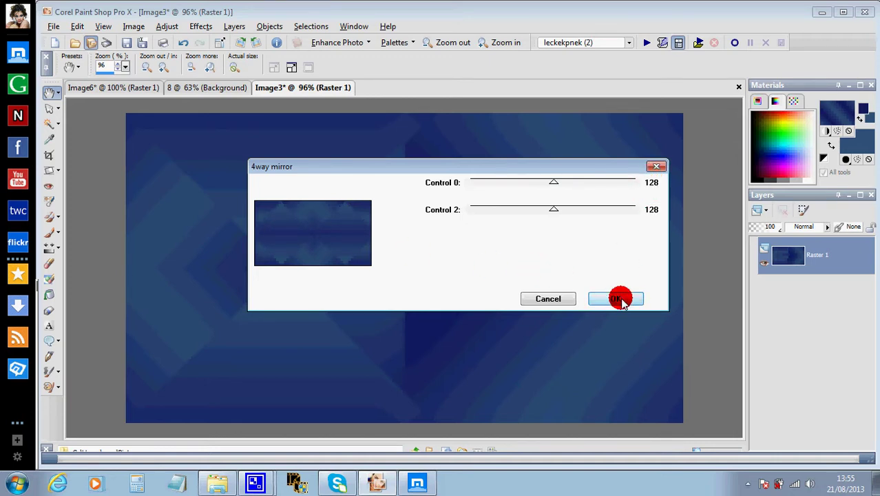
left_click(620, 299)
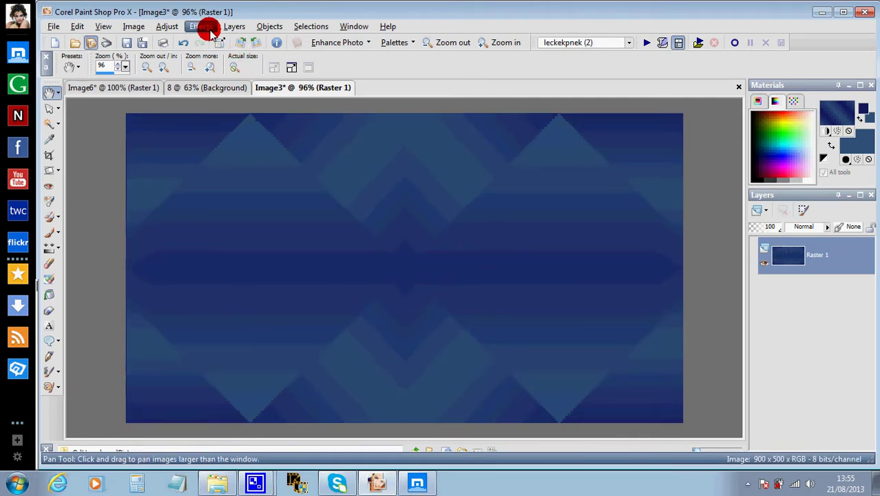
Apply Sharpen More to the four-way mirrored layer
left_click(167, 26)
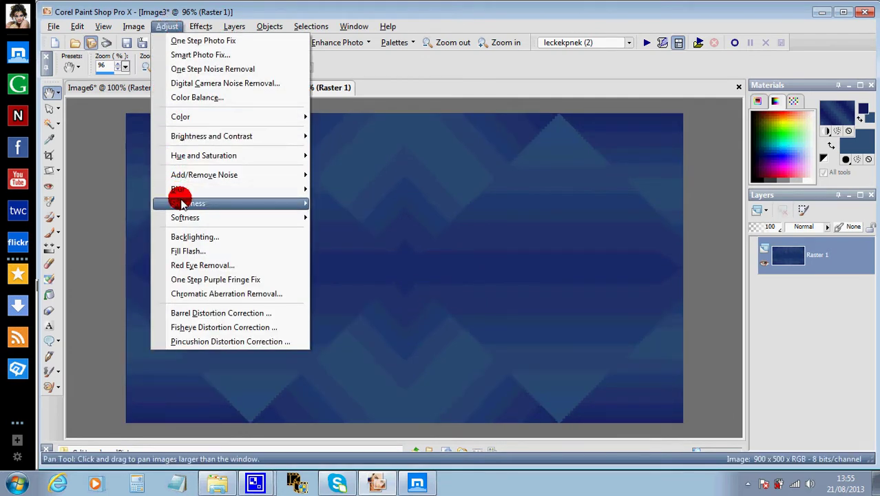
mouse_move(181, 203)
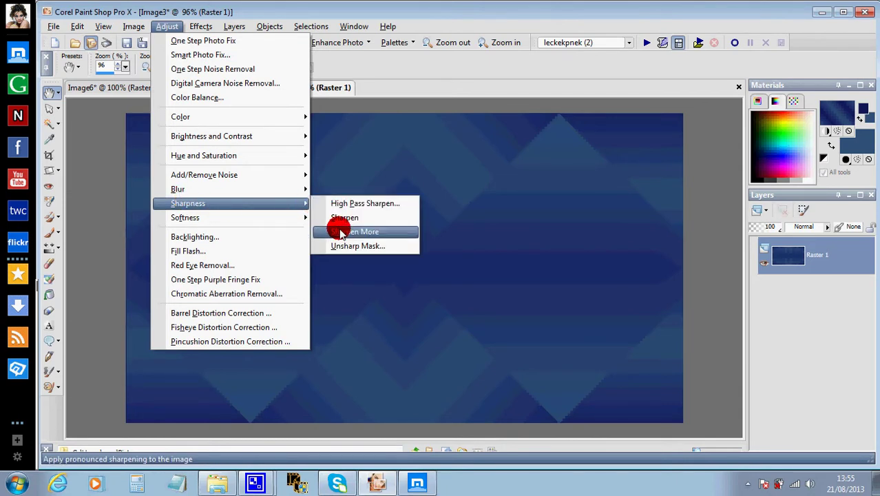
left_click(341, 233)
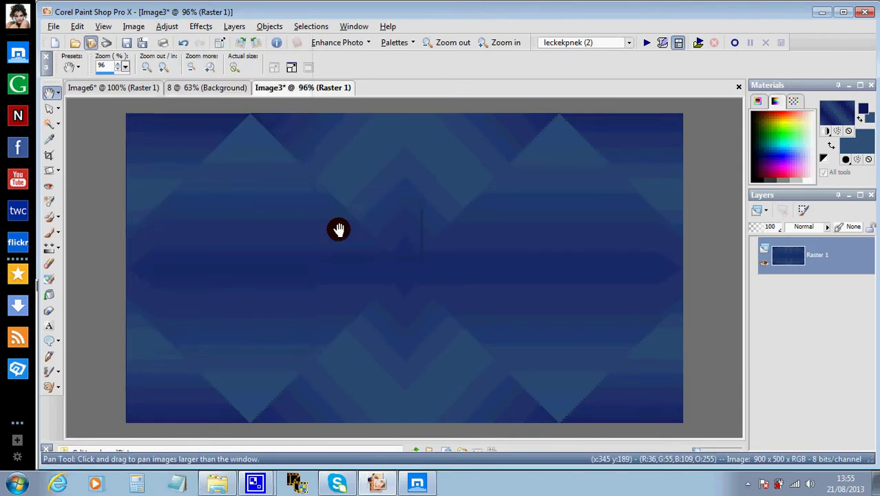
left_click(235, 71)
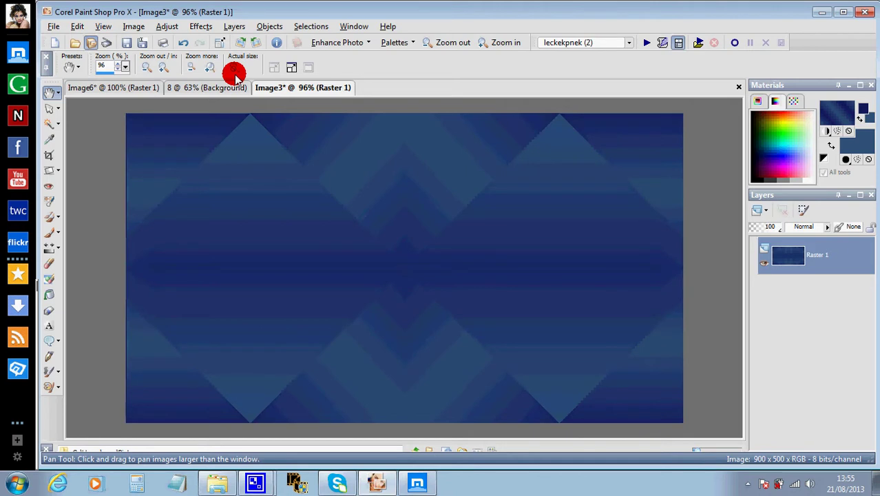
Apply the Blinds texture with width 4, opacity 62, Horizontal and Light from left/top enabled, using a lighter blue sampled from the image
left_click(201, 27)
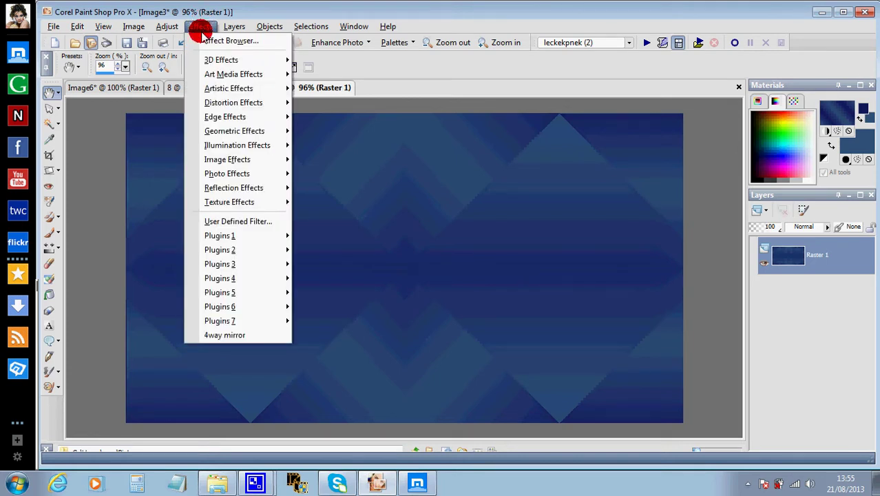
mouse_move(298, 241)
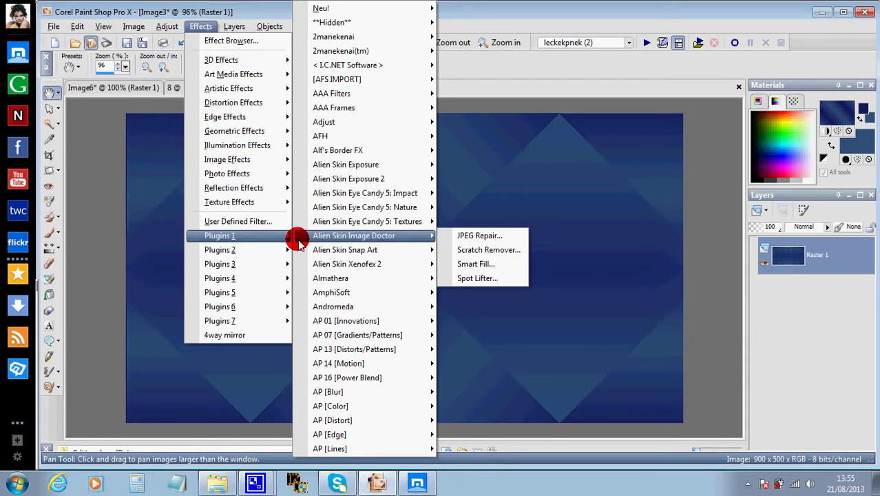
mouse_move(277, 200)
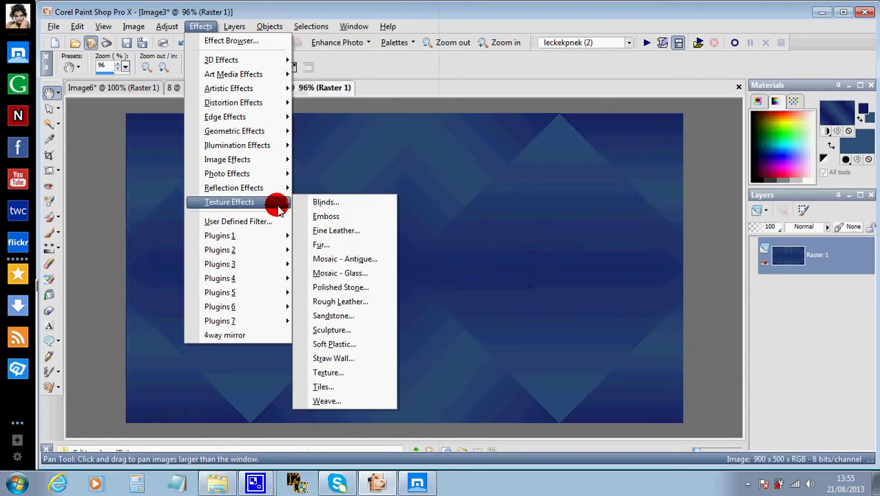
left_click(332, 205)
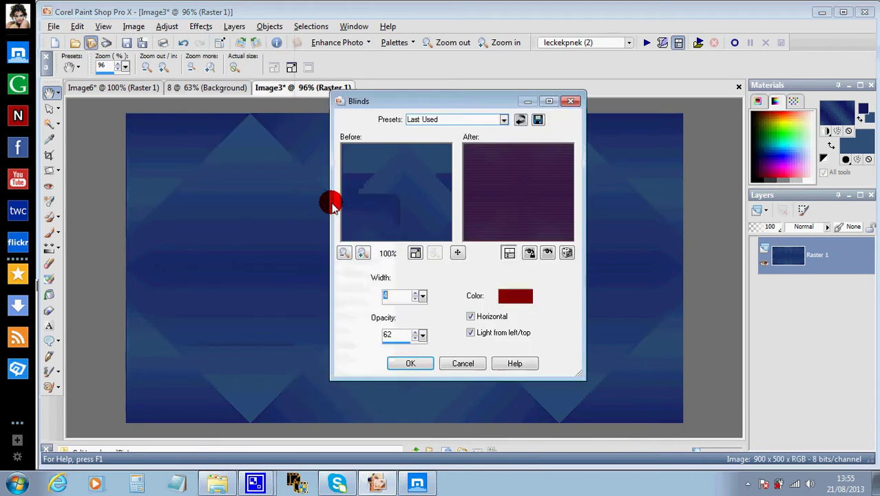
left_click(514, 295)
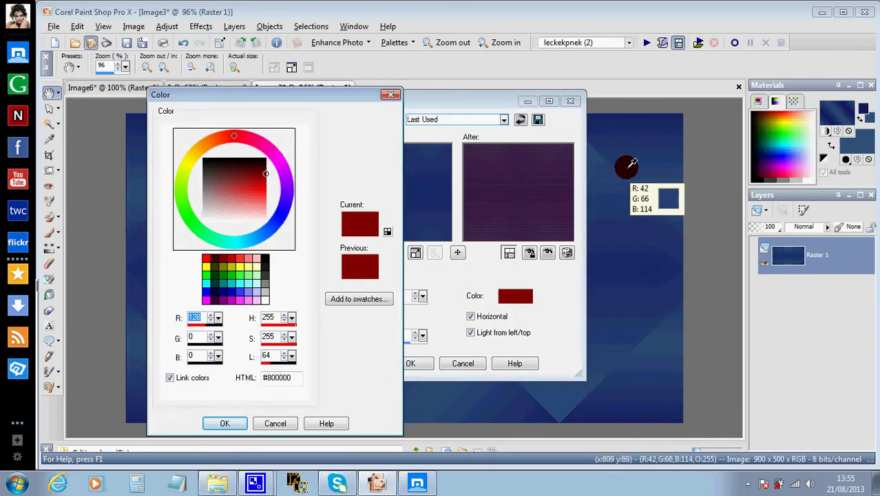
left_click(604, 161)
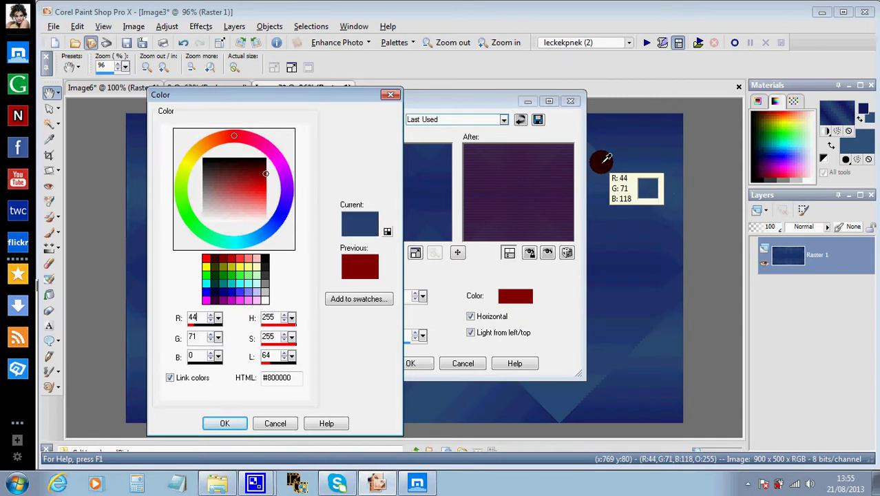
left_click(230, 423)
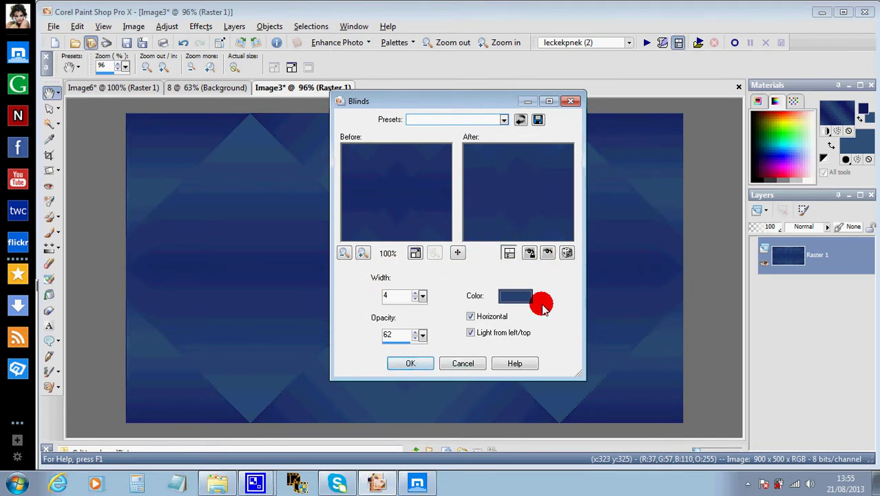
left_click(420, 365)
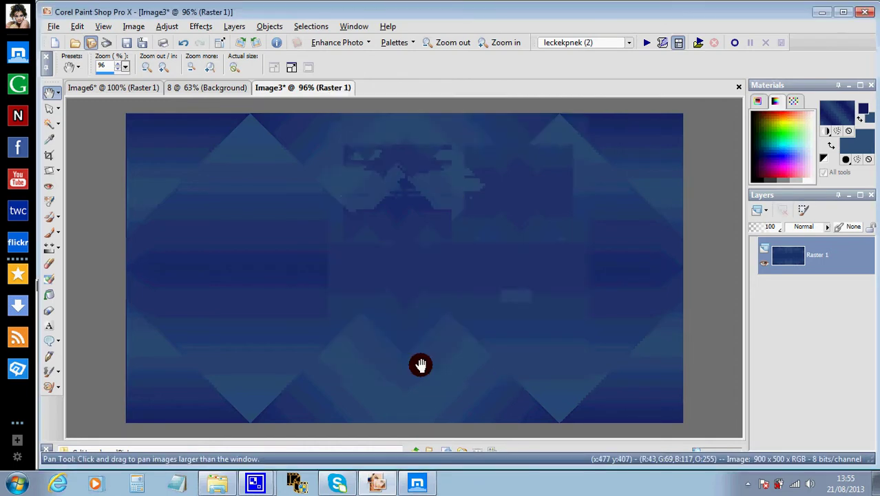
Sharpen the blinds-textured layer with Sharpen More
left_click(201, 28)
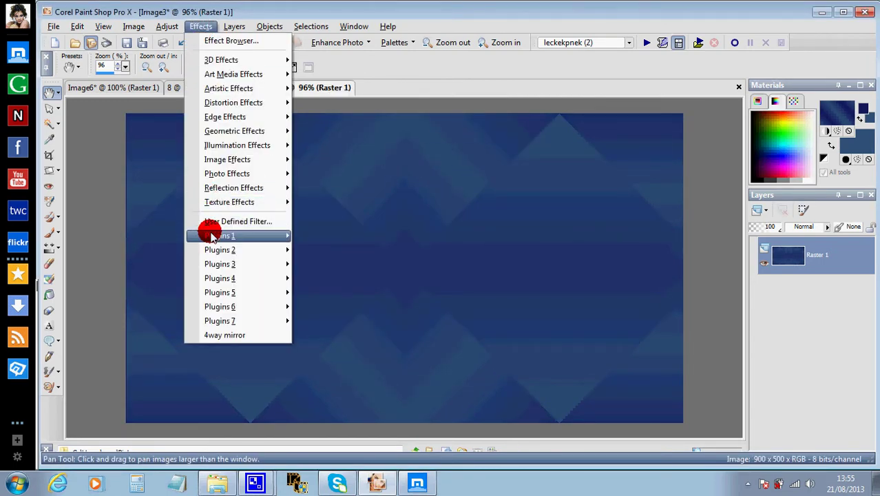
mouse_move(167, 28)
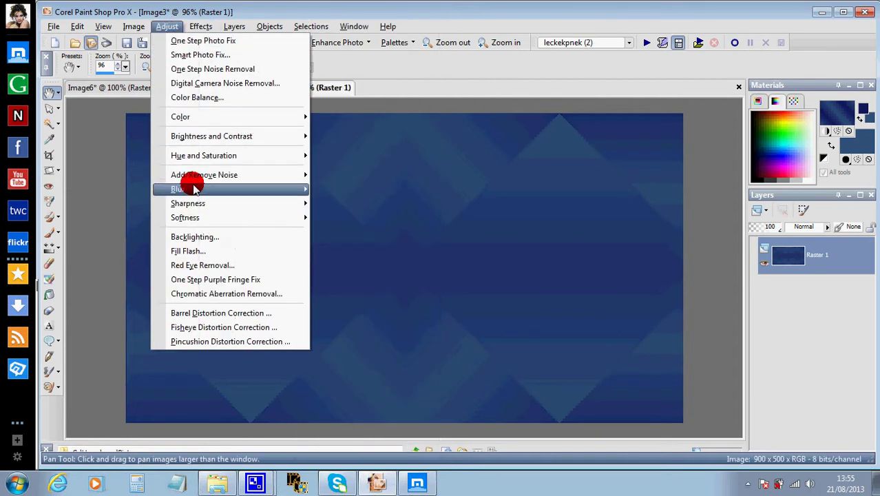
mouse_move(196, 202)
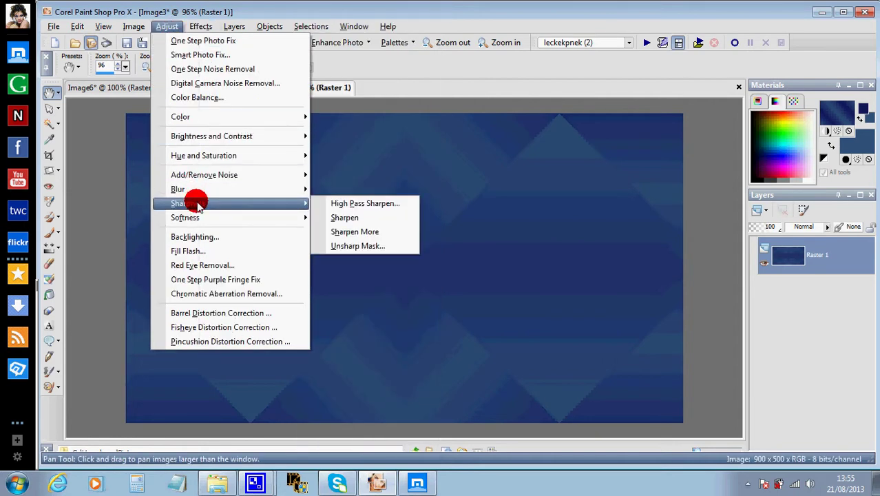
left_click(338, 234)
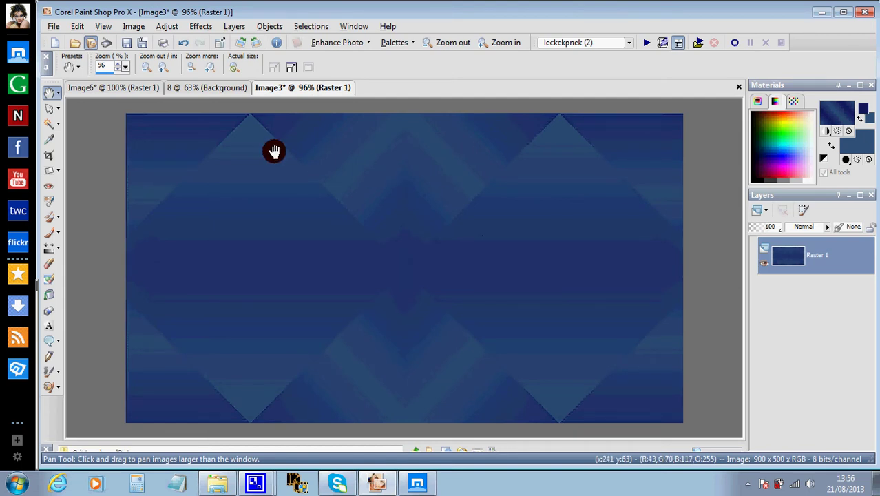
Outline the two large diamonds meeting at the image centre with a point-to-point Freehand Selection, cutting them off along the image's side edges
left_click_drag(60, 120, 88, 141)
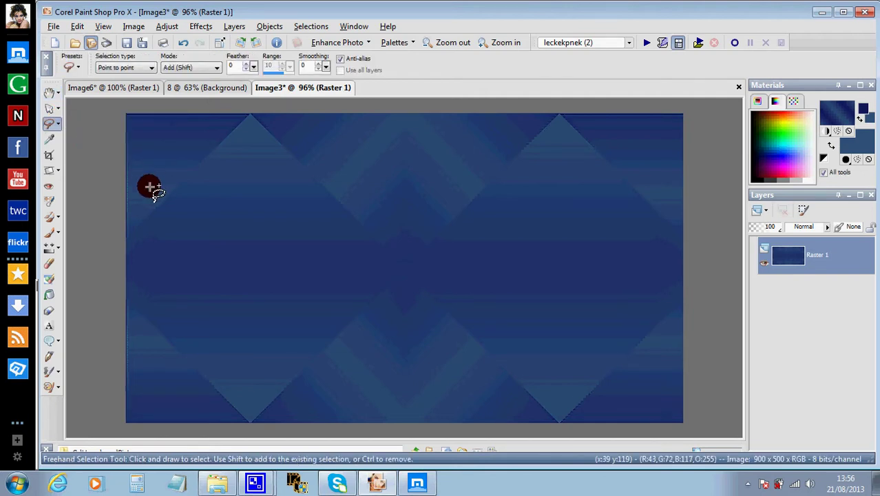
left_click(126, 239)
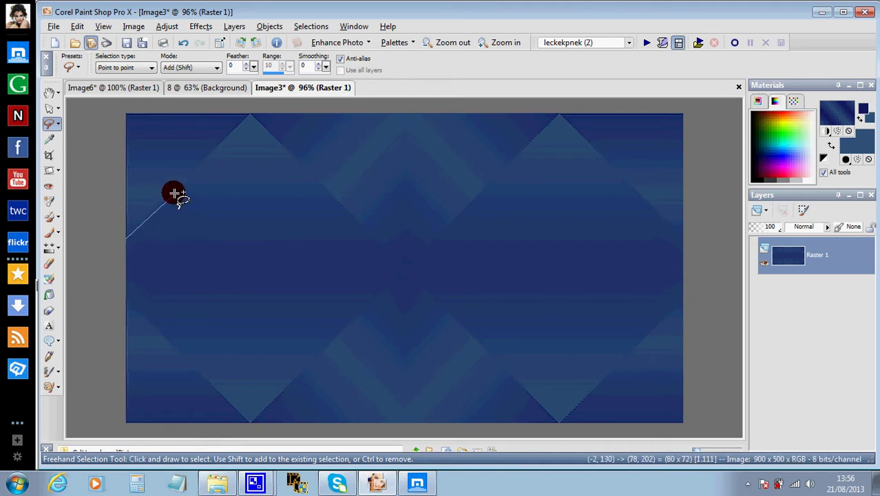
left_click(249, 114)
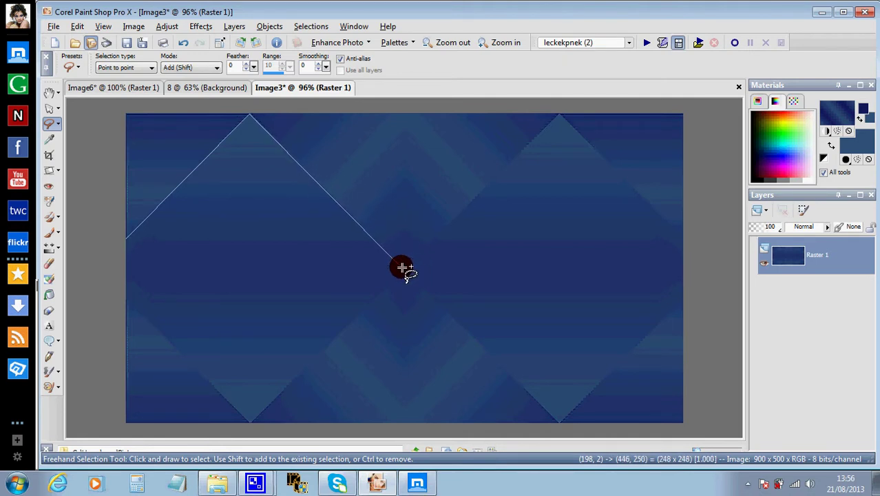
left_click(403, 267)
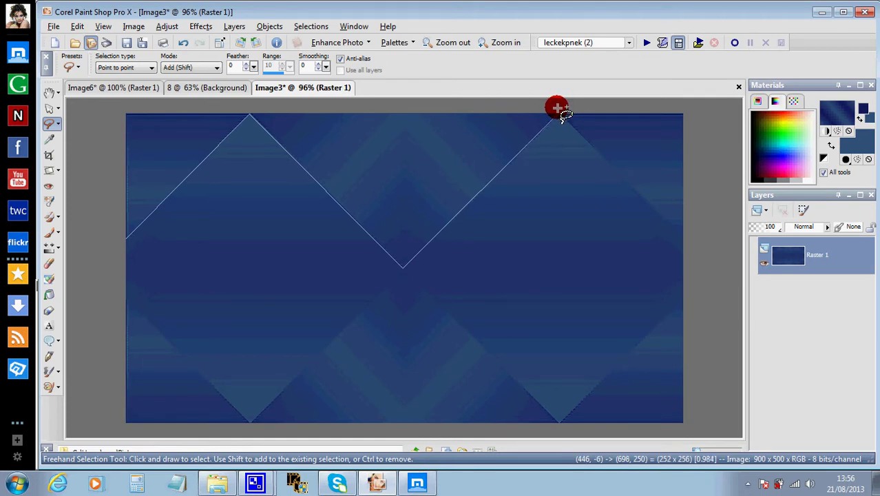
left_click(559, 111)
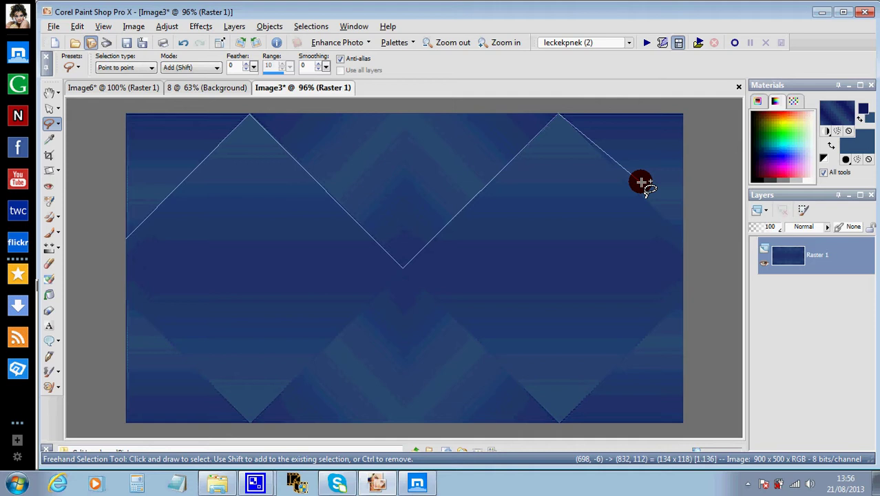
left_click(682, 238)
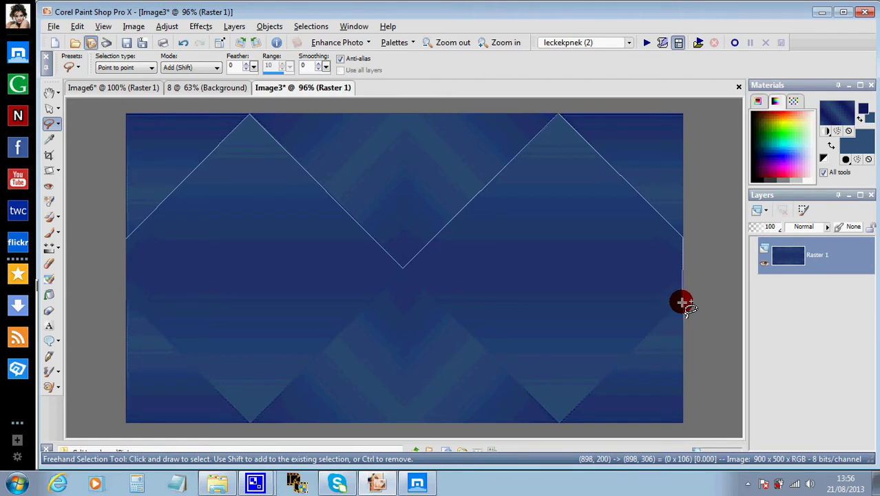
left_click(681, 302)
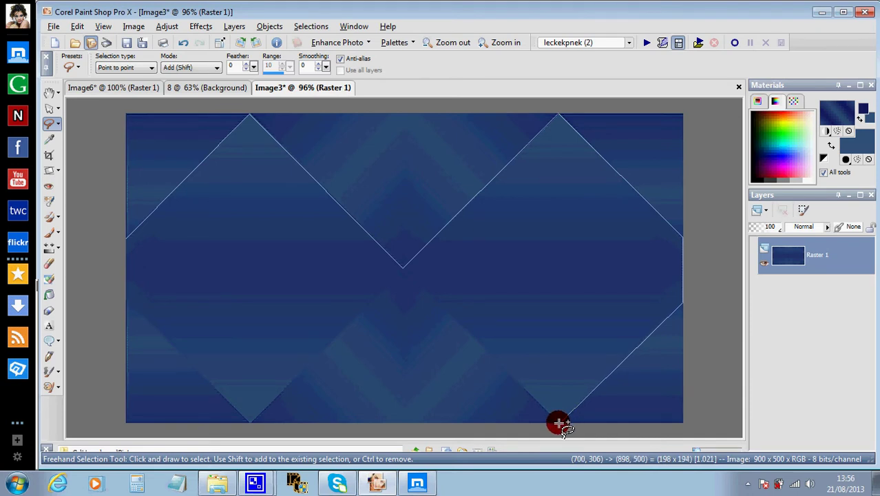
left_click(559, 422)
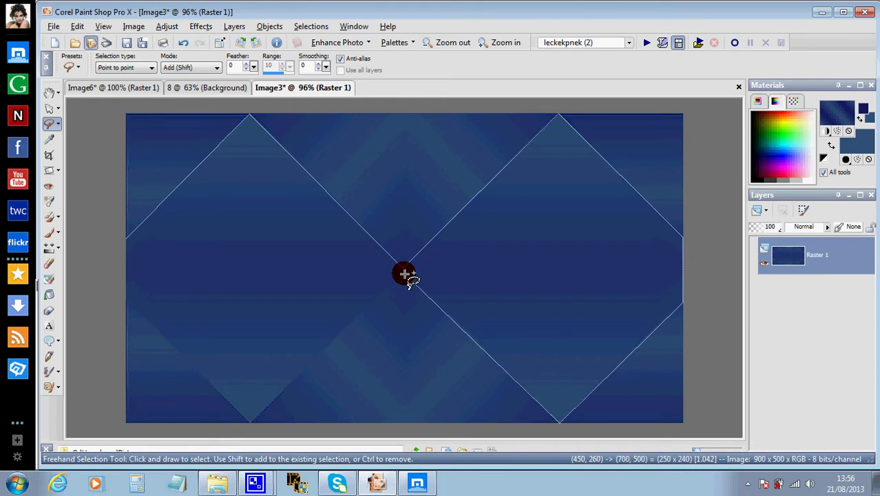
left_click(405, 274)
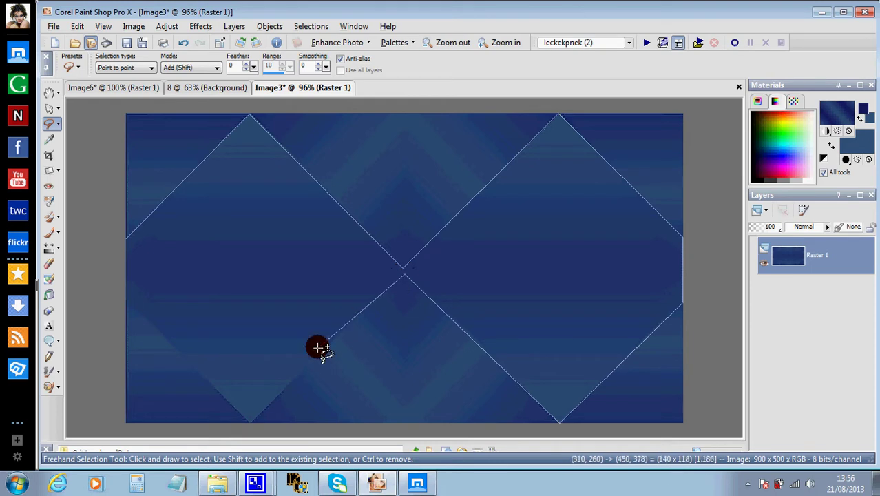
left_click(251, 421)
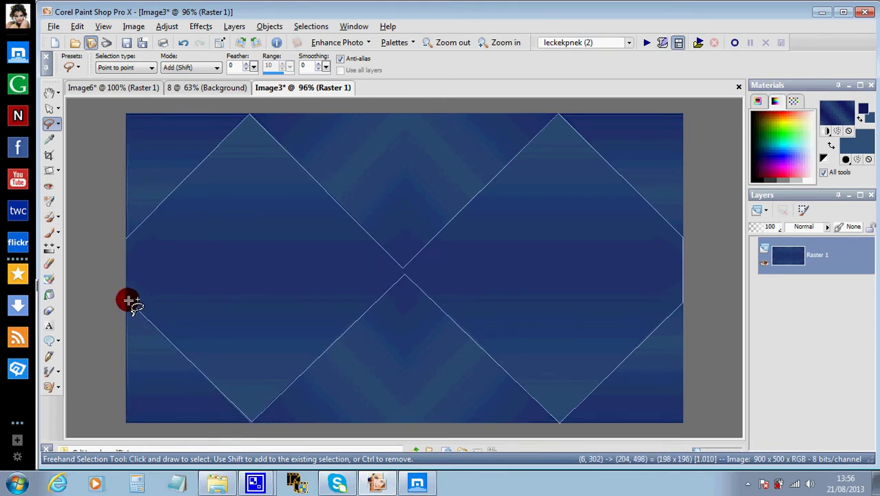
left_click(126, 299)
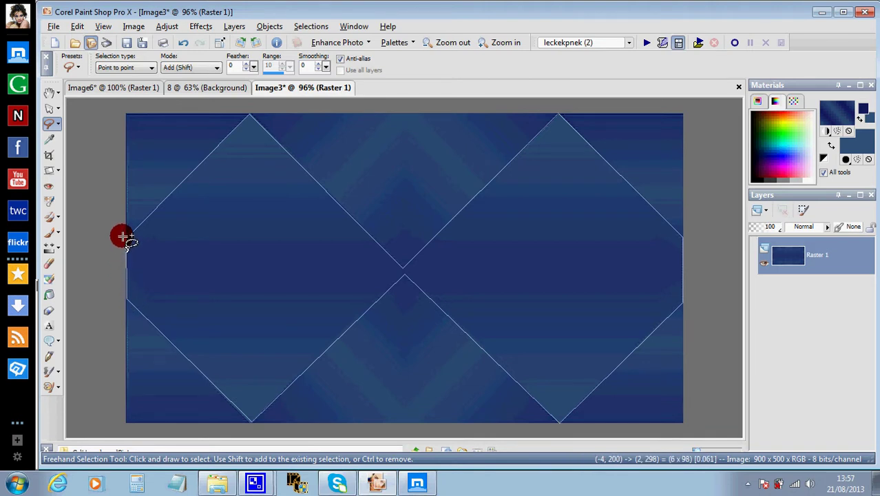
double_click(127, 237)
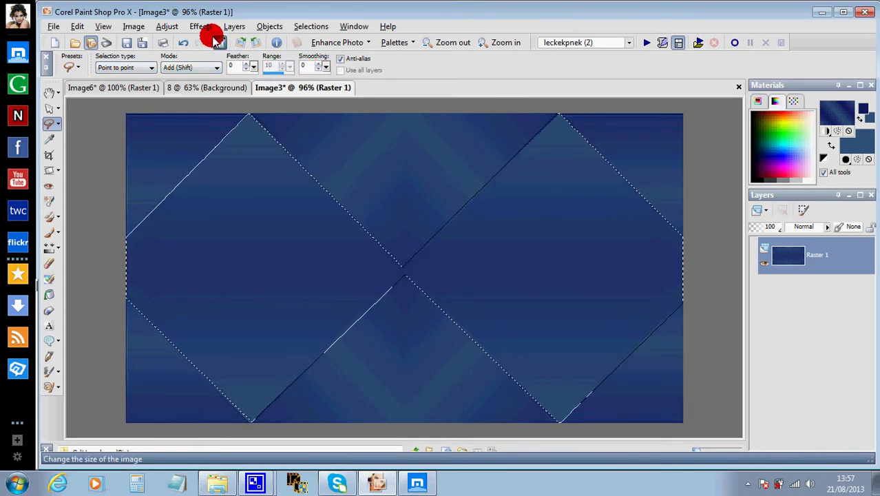
Add a new raster layer above the background with default settings, keeping the diamond selection active
left_click(240, 26)
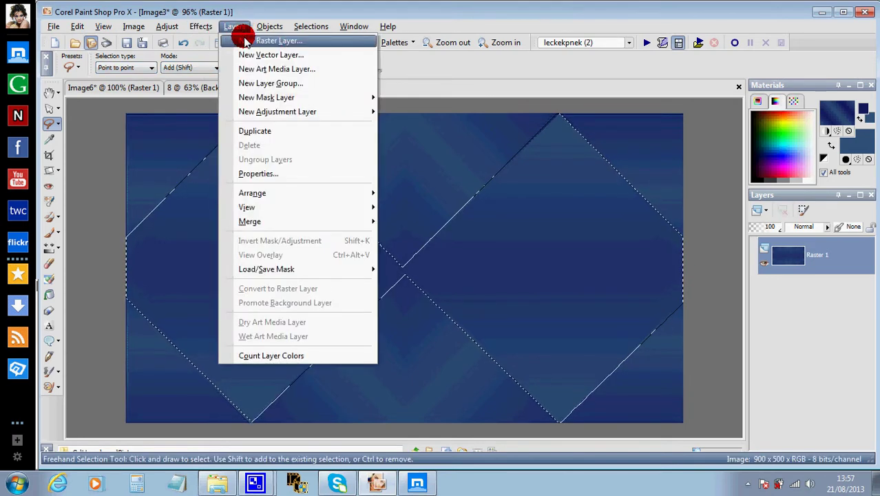
left_click(245, 41)
key("Return")
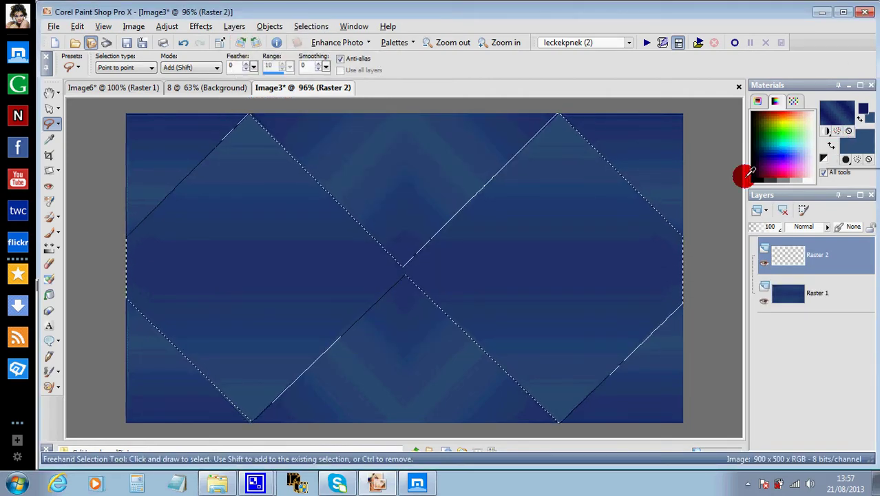
left_click(256, 485)
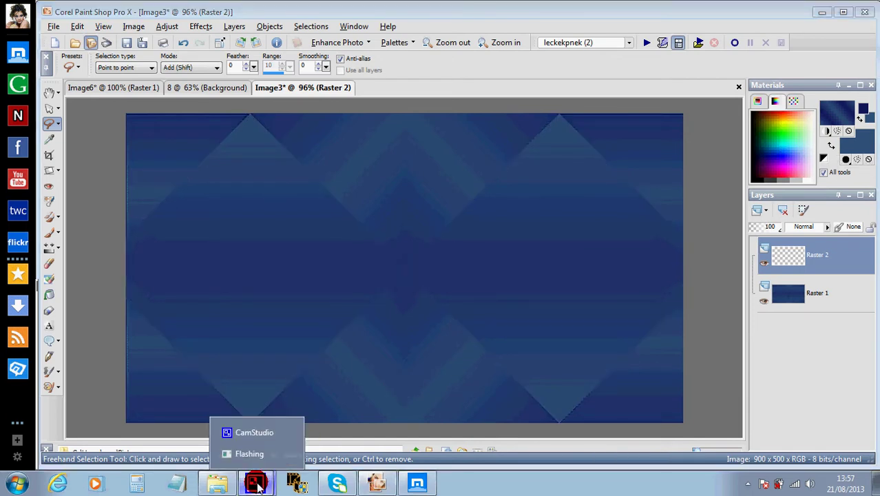
left_click(253, 432)
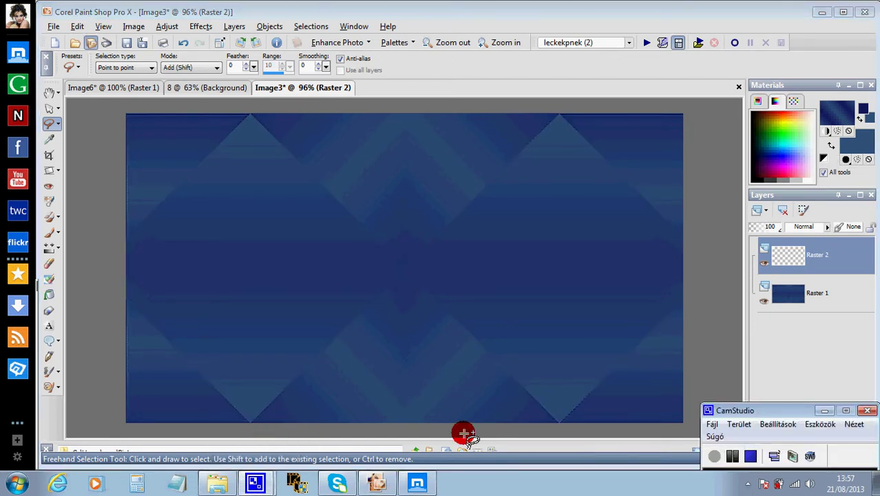
left_click(714, 457)
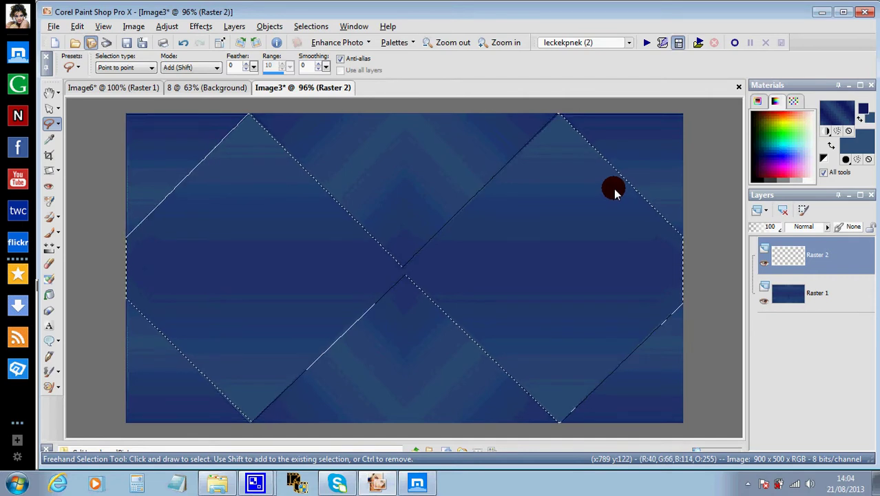
Swap the materials, set the foreground to the Gold-diz gradient, and flood-fill the diamond selection on the Raster 2 layer with it
left_click(832, 144)
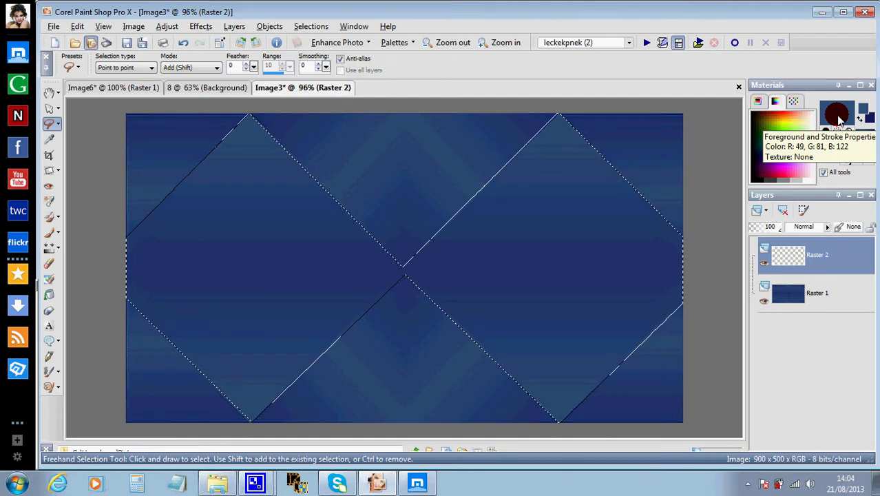
left_click(839, 121)
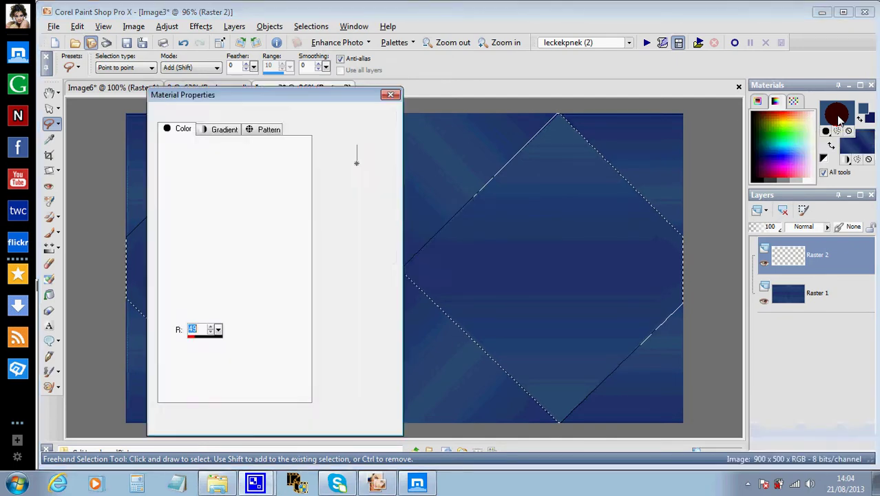
left_click(232, 129)
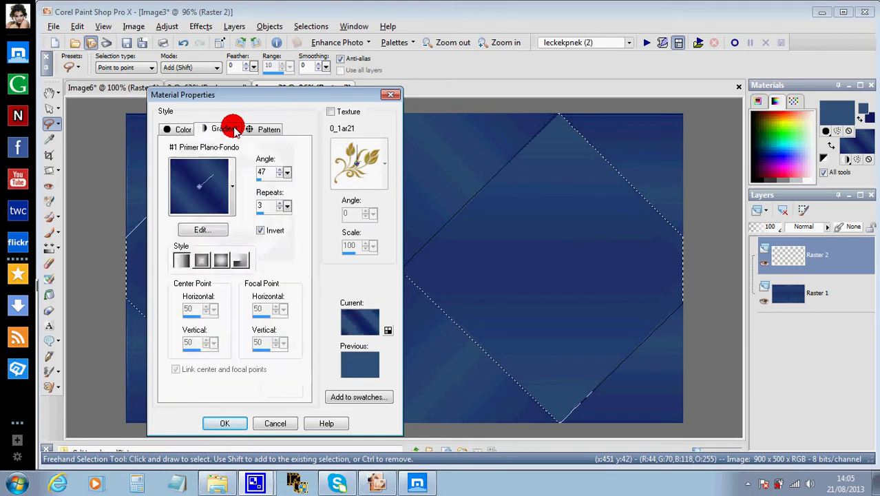
left_click(232, 186)
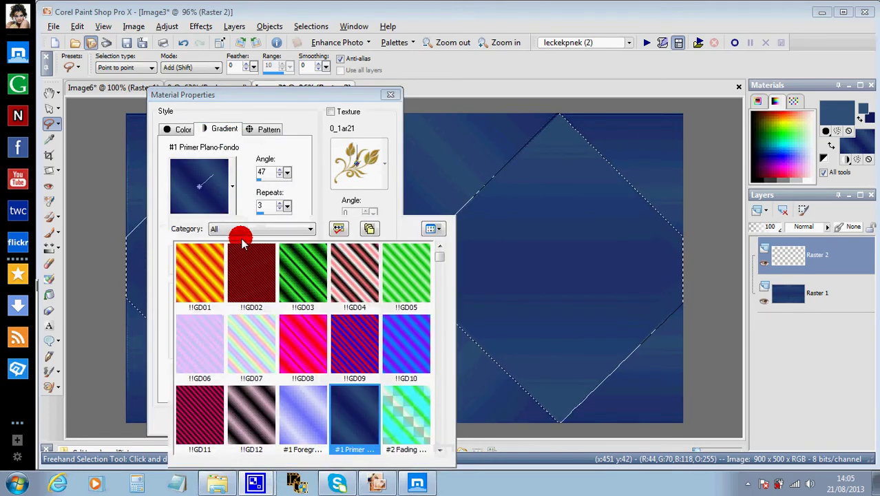
scroll(269, 374, "down", 5)
scroll(274, 380, "down", 1)
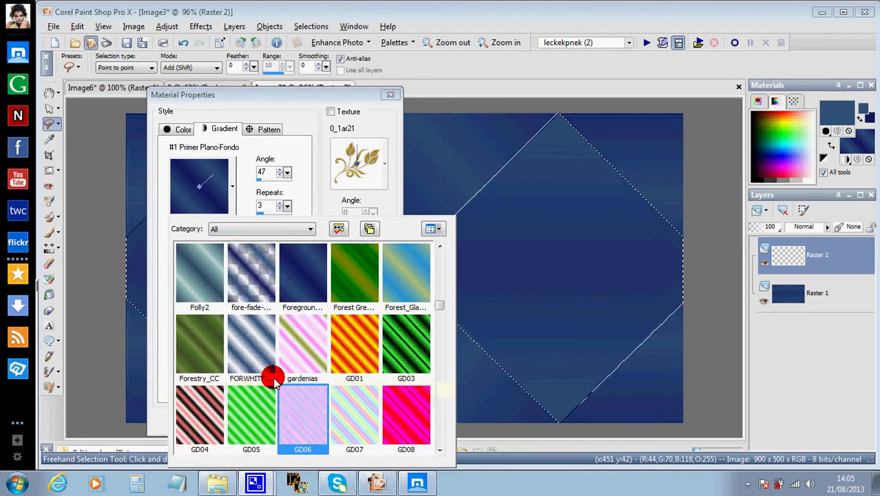
scroll(274, 381, "down", 5)
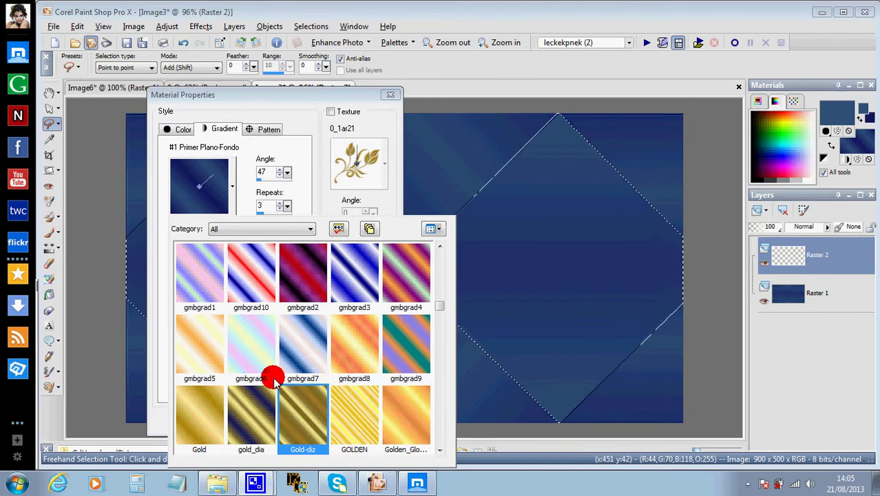
left_click(292, 406)
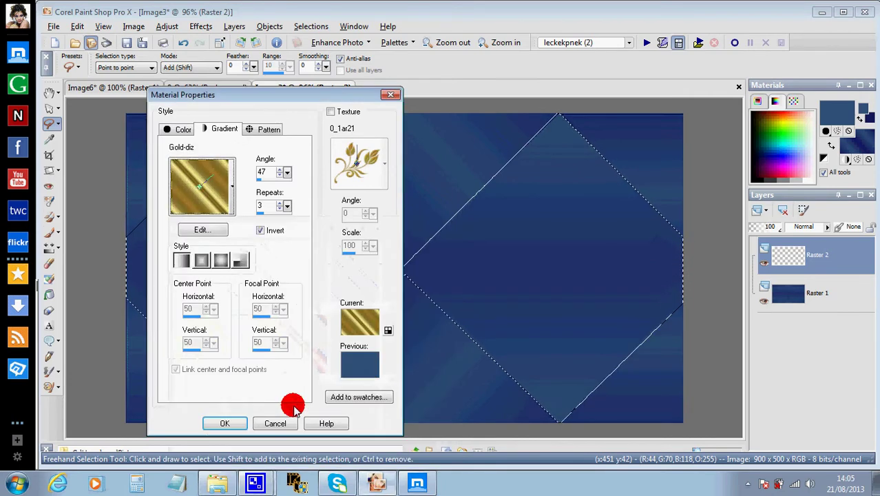
left_click(226, 423)
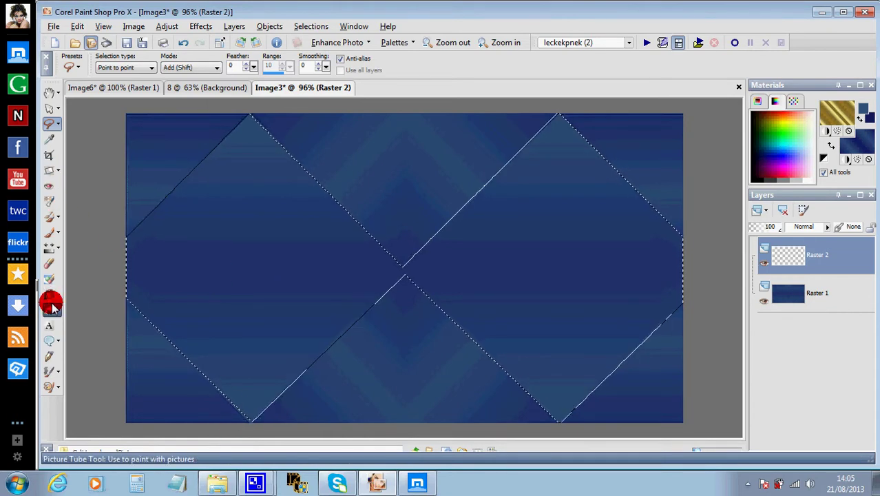
left_click(49, 294)
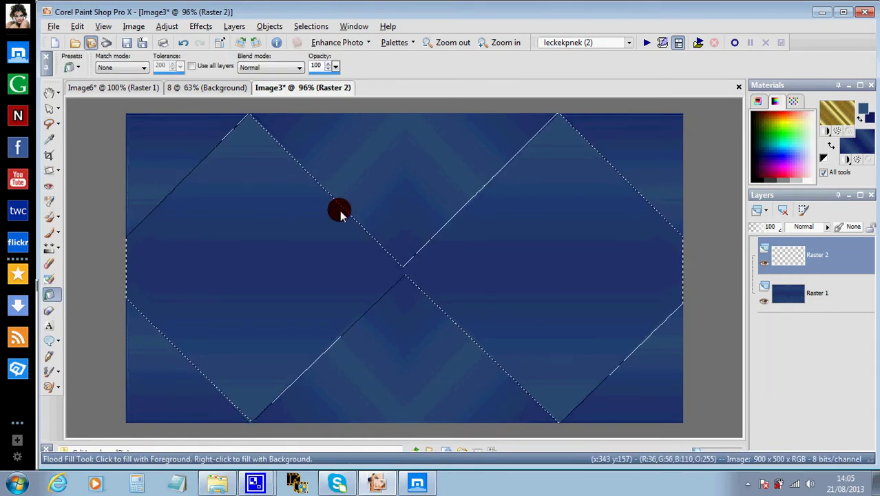
left_click(553, 217)
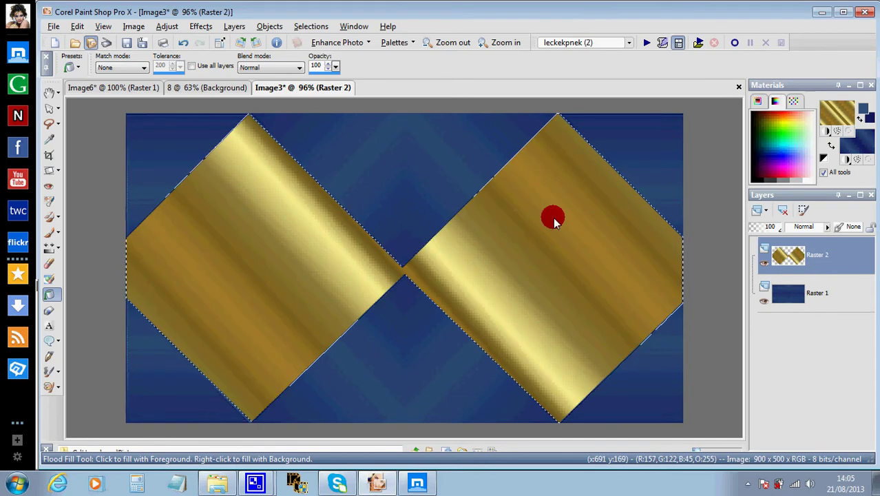
Contract the diamond selection by 5 pixels and cut out the gold inside it, leaving thin gold frames
left_click(310, 26)
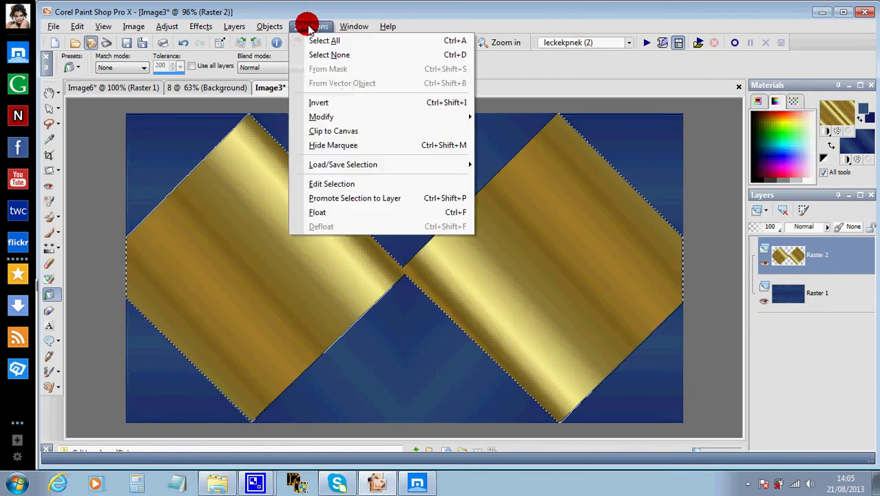
mouse_move(311, 117)
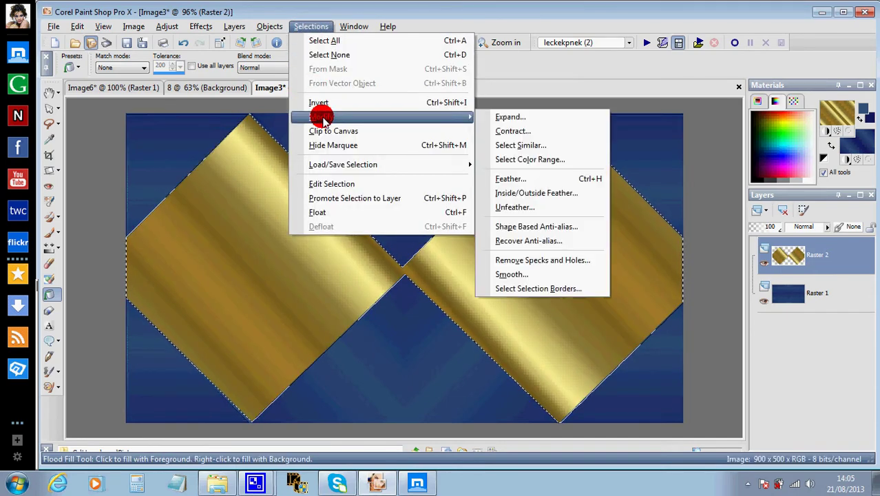
left_click(513, 130)
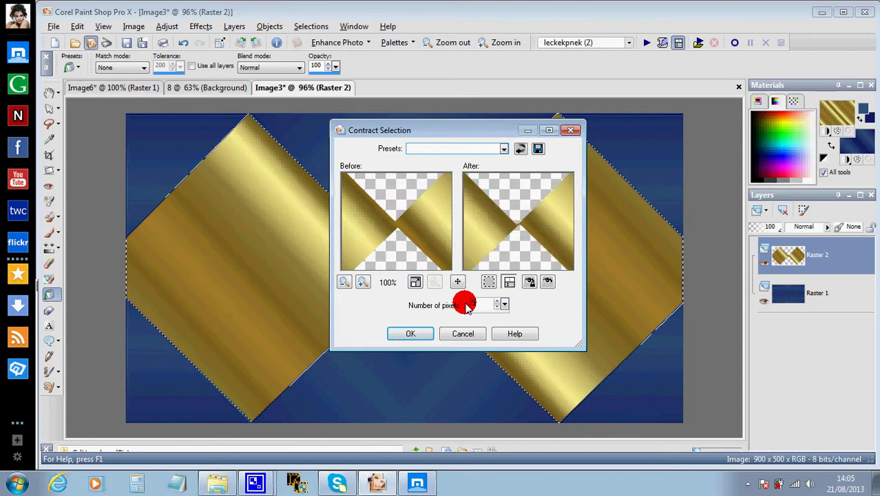
left_click(415, 335)
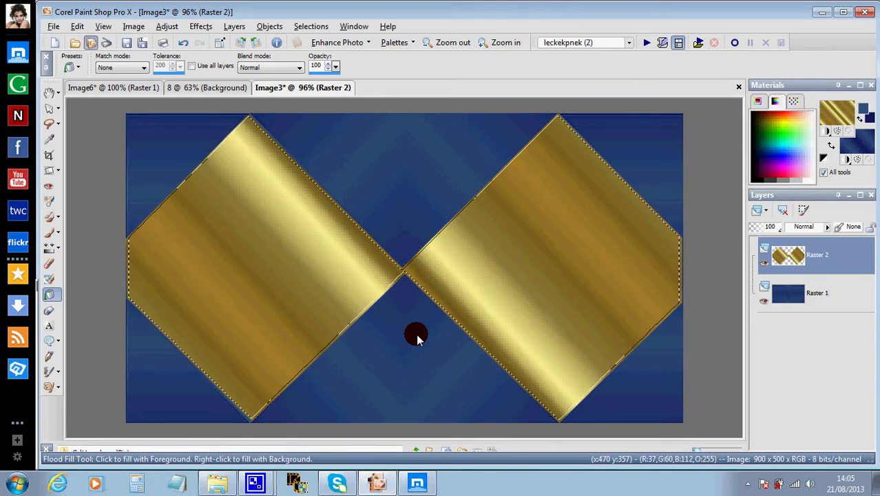
left_click(78, 27)
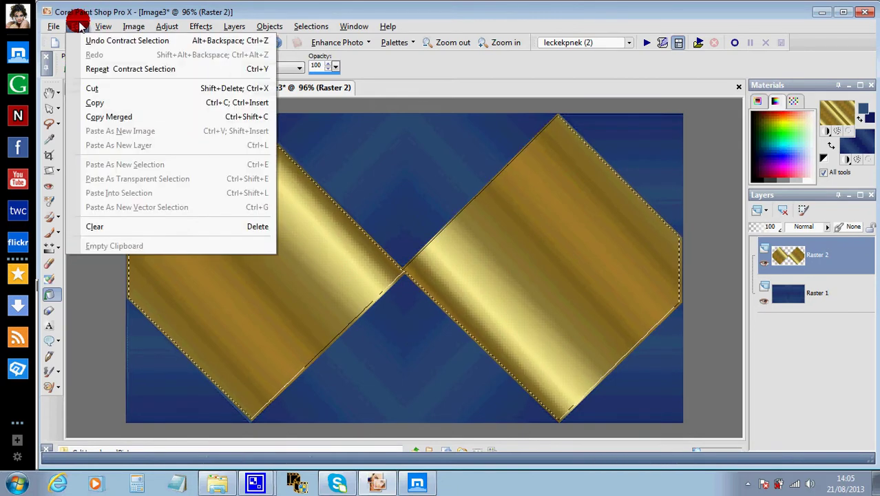
left_click(91, 88)
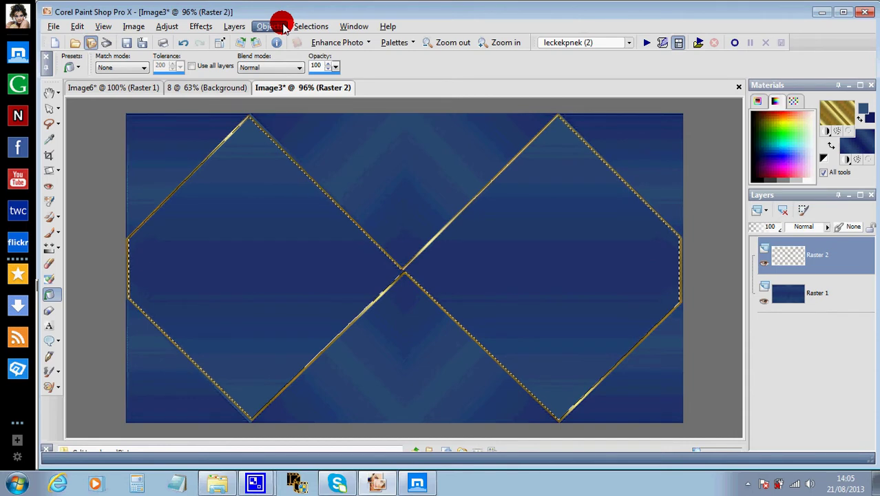
On a new raster layer, flood-fill the contracted selection with the blue gradient, swapped back to the foreground with a darker navy colour
left_click(235, 27)
left_click(240, 41)
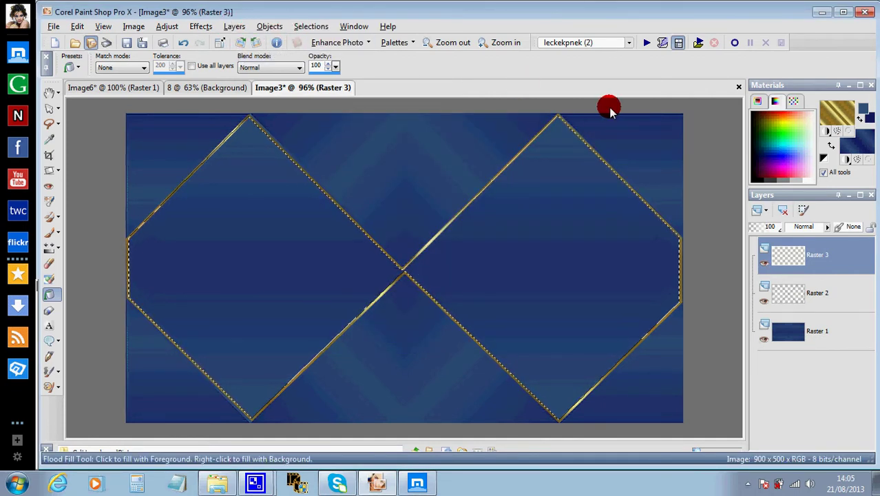
left_click(831, 144)
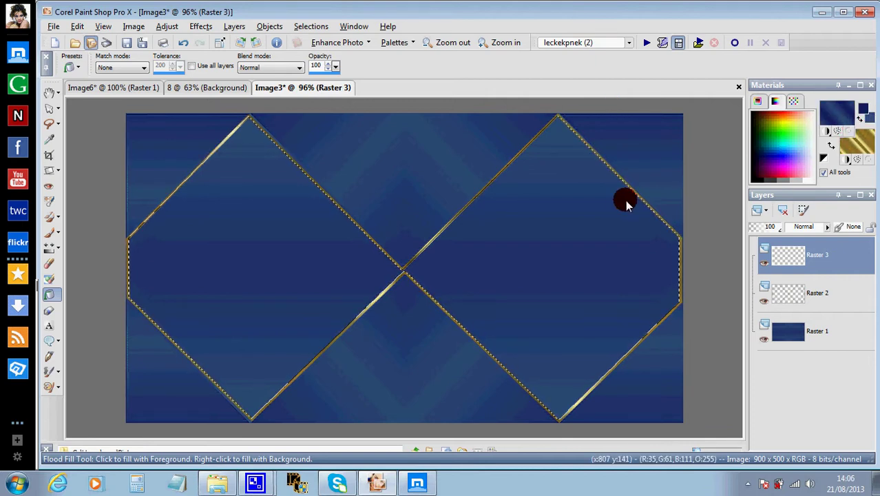
left_click(862, 107)
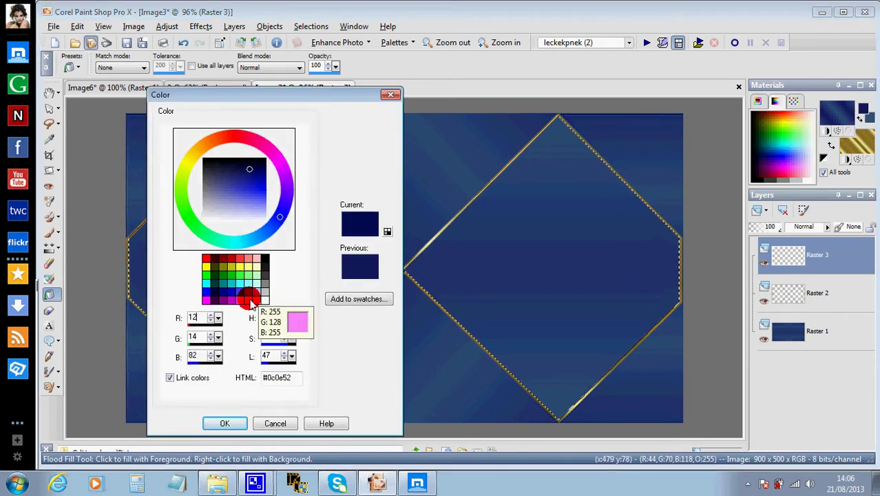
left_click(245, 419)
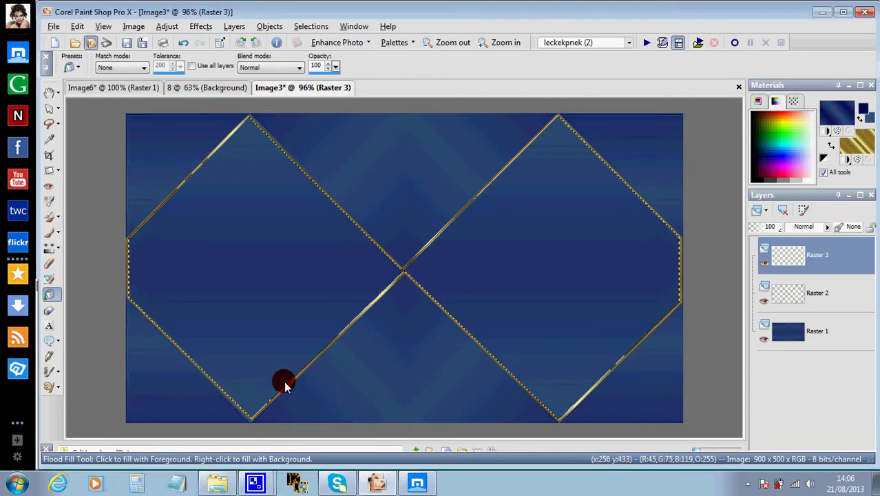
left_click(521, 249)
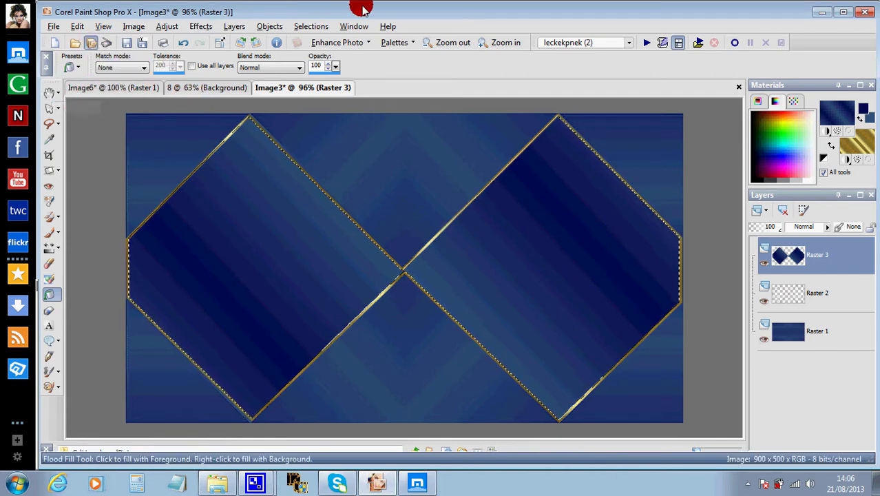
Contract the selection further and cut out the blue fill inside it, leaving a wider blue border within the gold frames
left_click(313, 26)
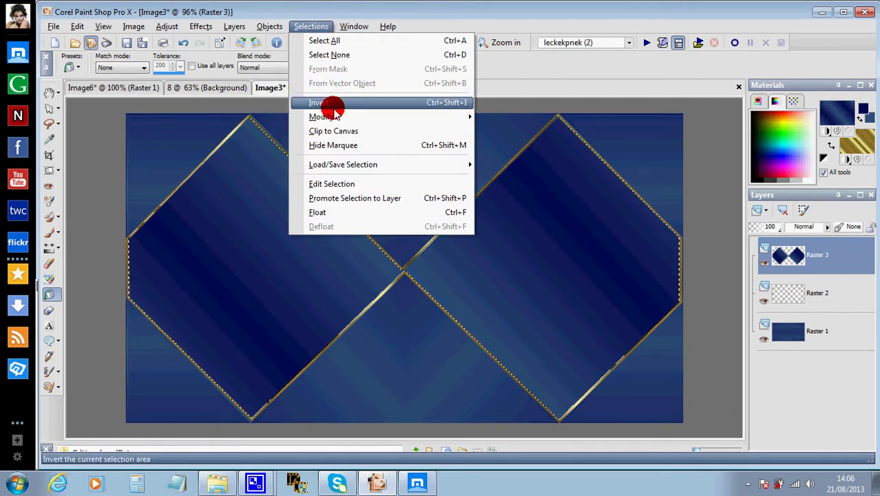
mouse_move(473, 116)
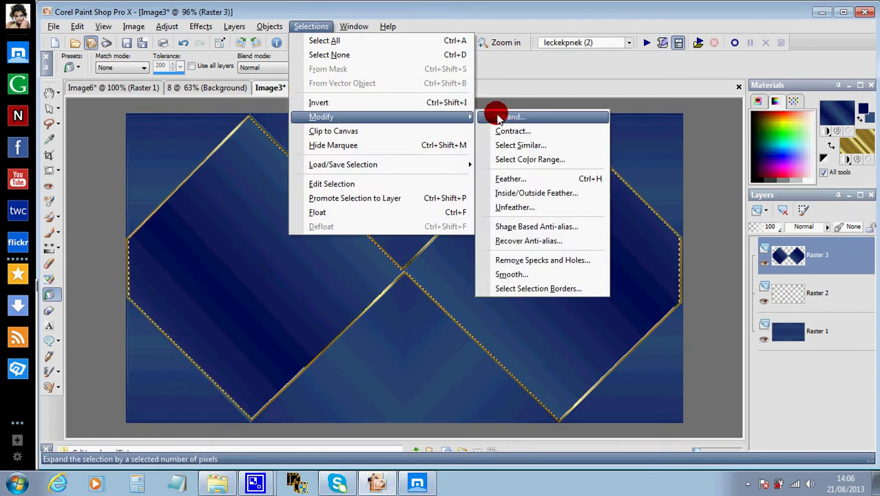
left_click(506, 132)
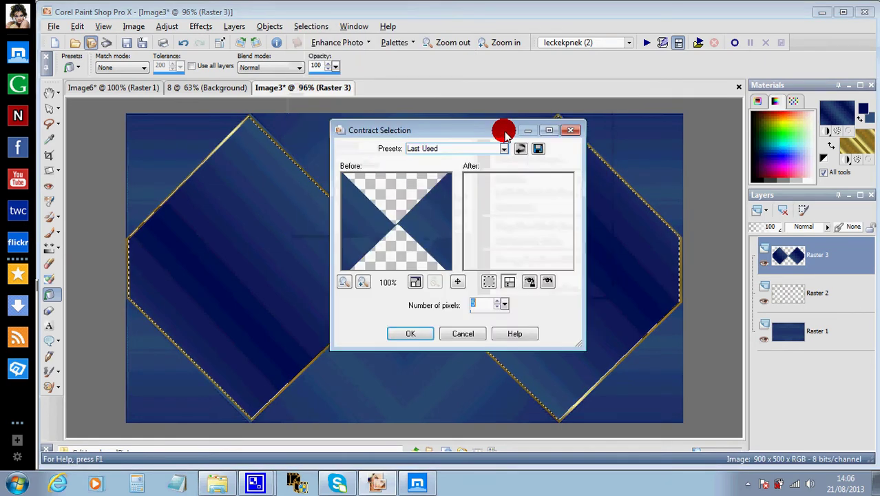
type("1")
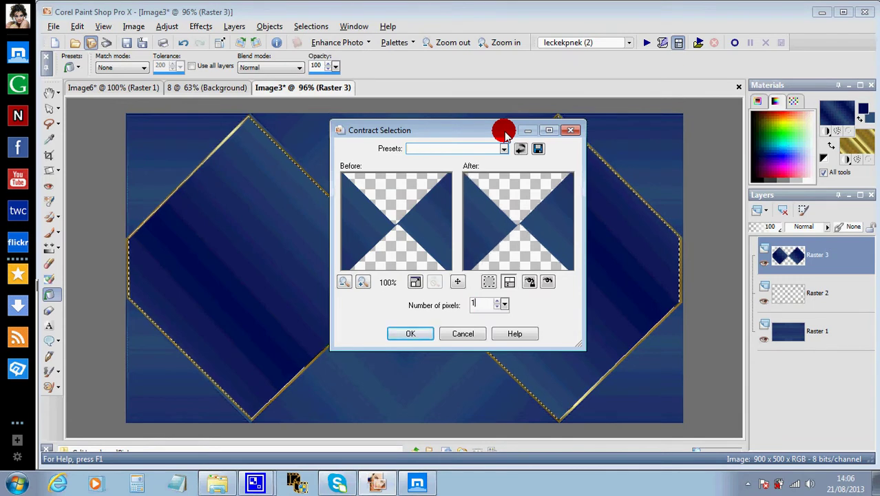
left_click(408, 334)
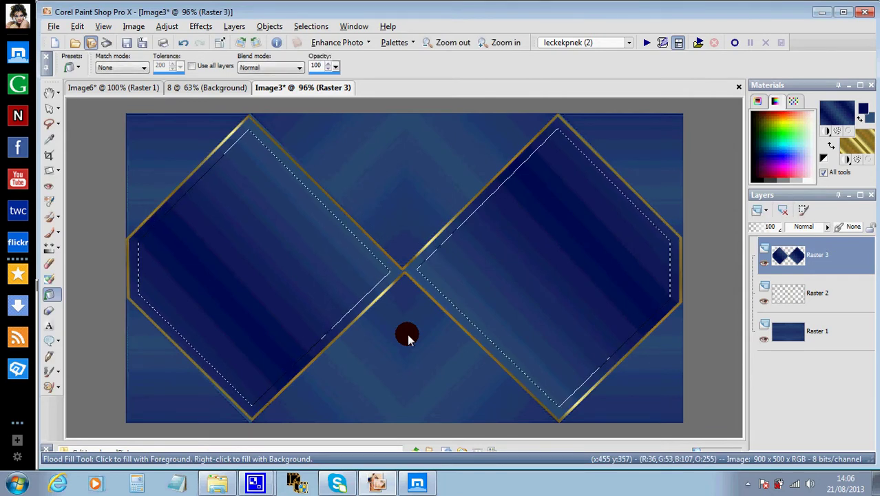
left_click(161, 61)
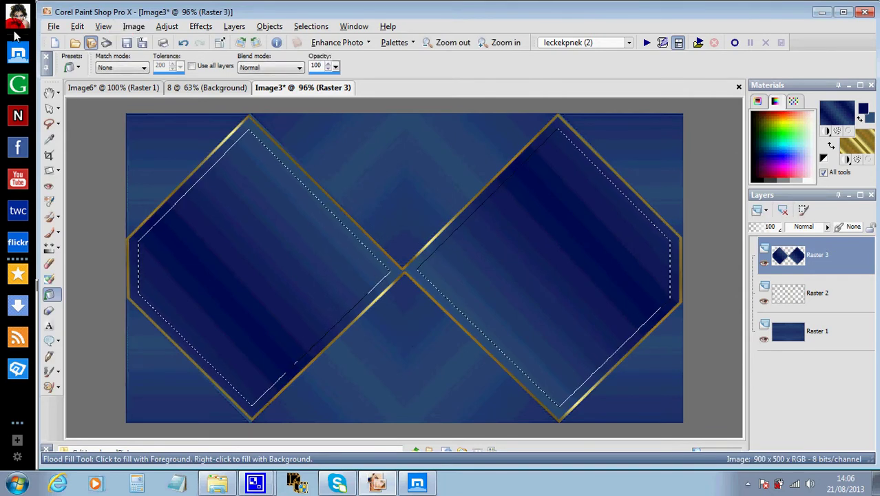
left_click(77, 27)
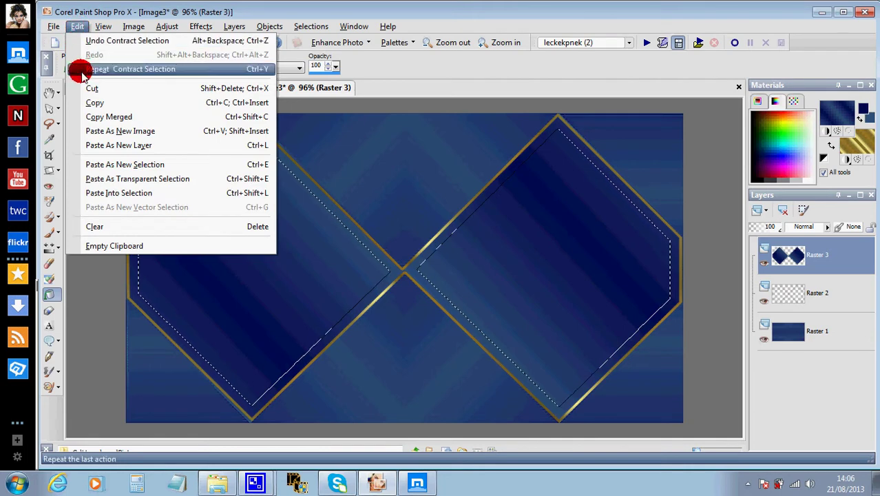
left_click(89, 89)
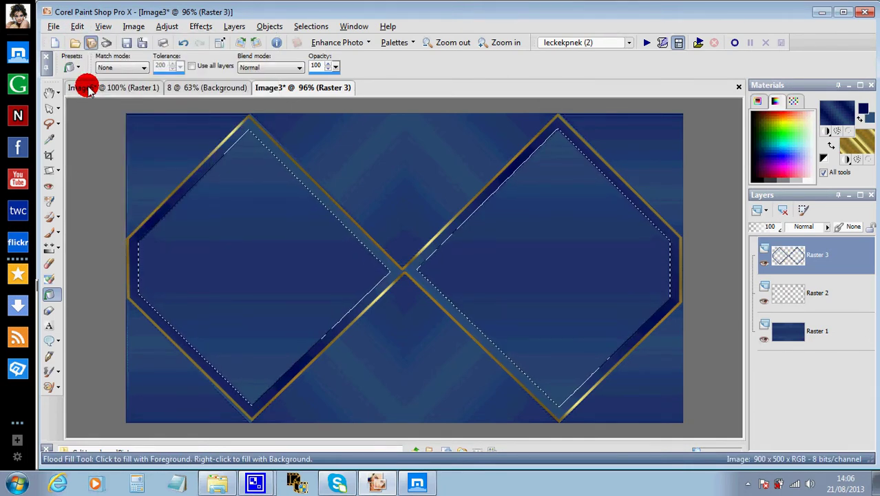
Add another raster layer with default settings and swap the materials so the gold gradient is in the foreground
left_click(232, 27)
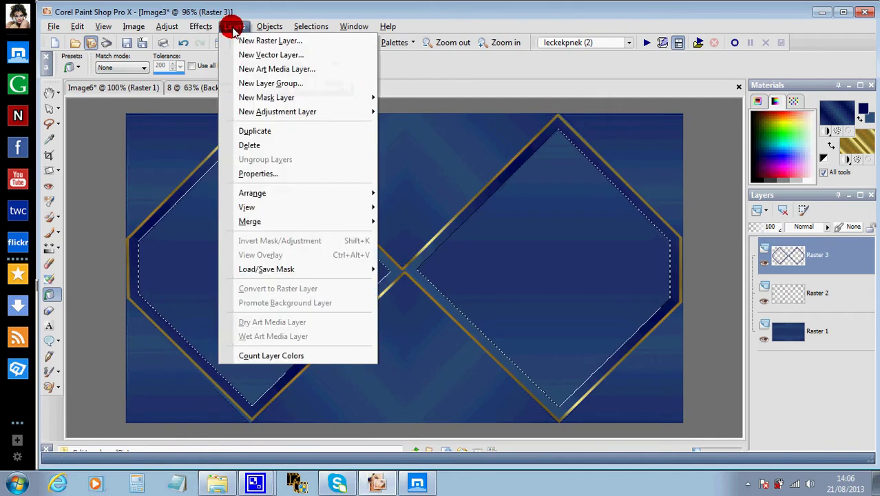
left_click(235, 40)
key("Return")
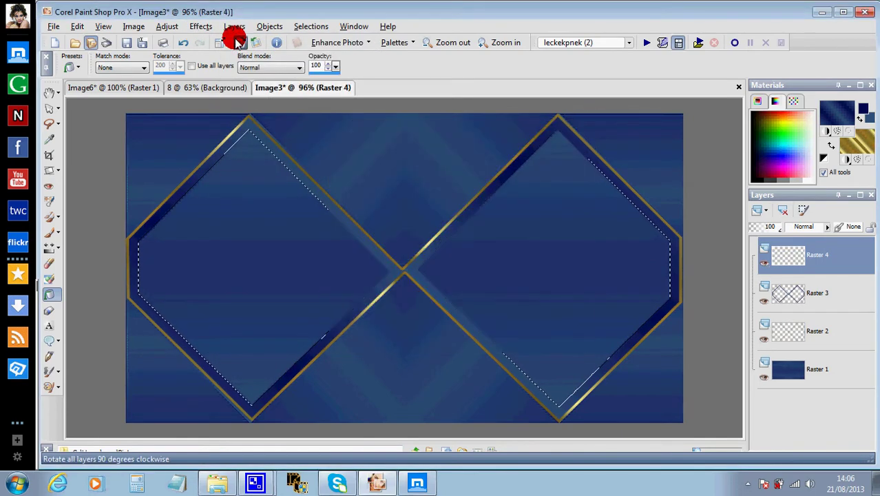
left_click(831, 146)
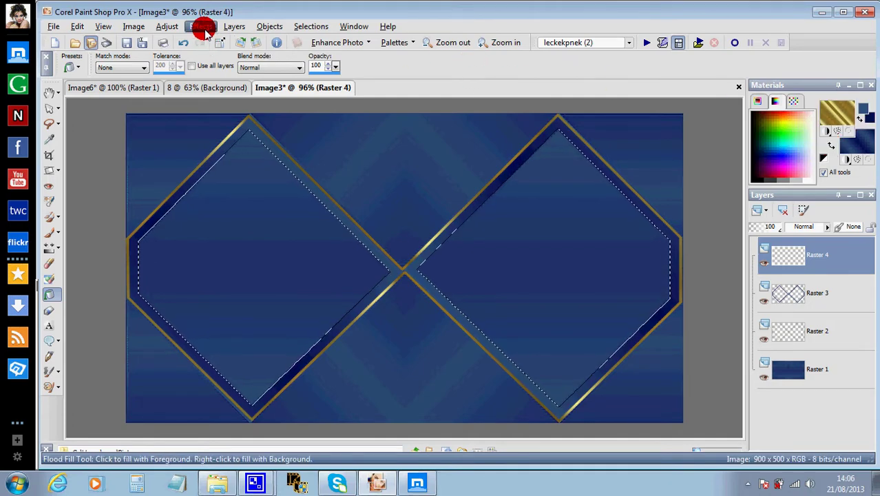
Flood-fill the diamond selection on the new raster layer with the gold gradient
left_click(311, 26)
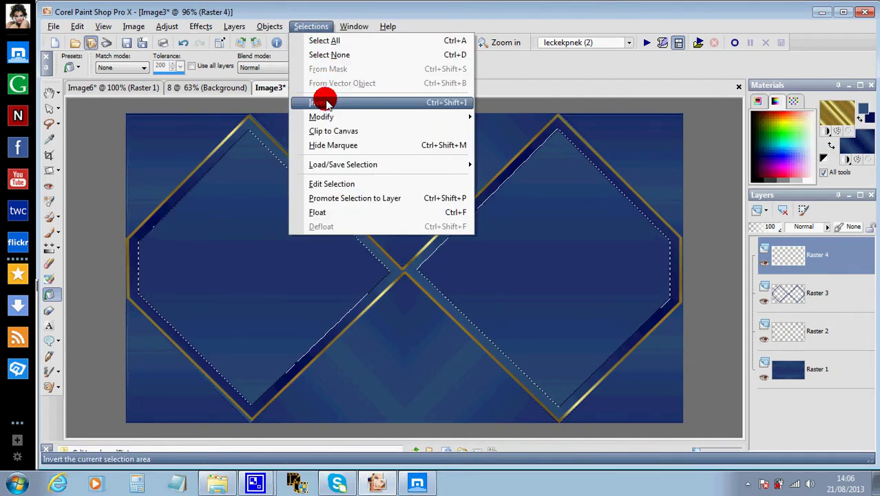
mouse_move(337, 118)
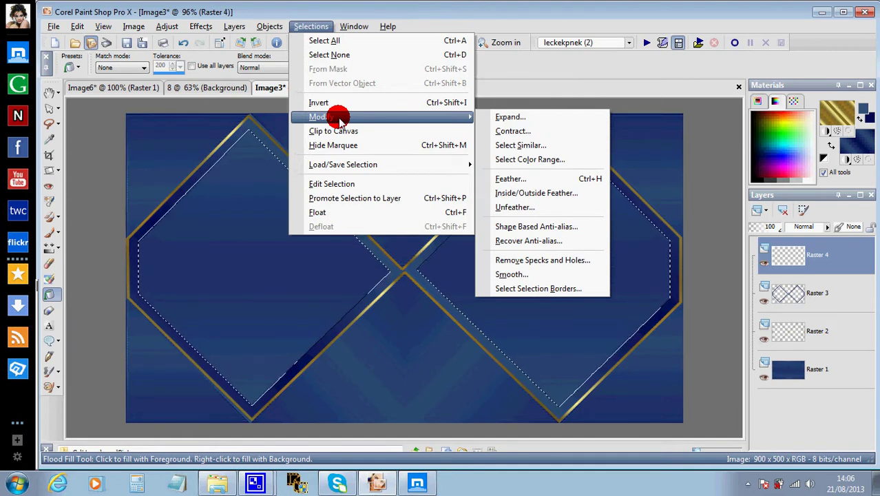
left_click(46, 92)
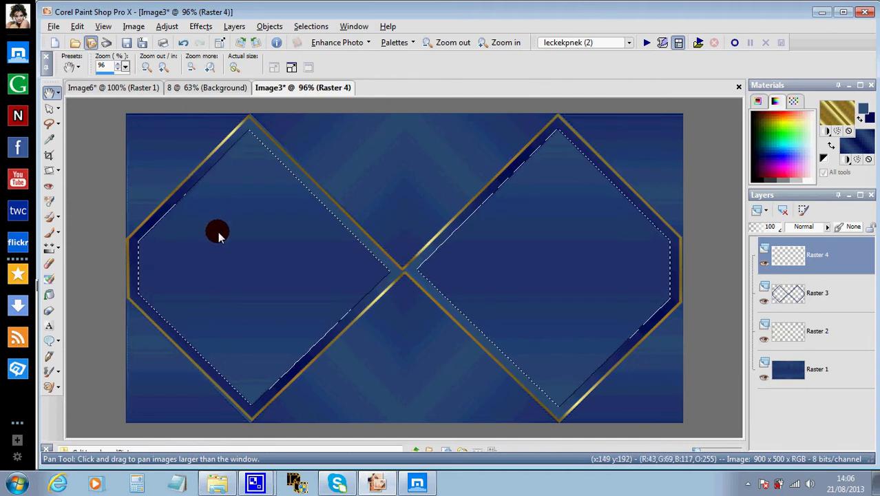
left_click(49, 295)
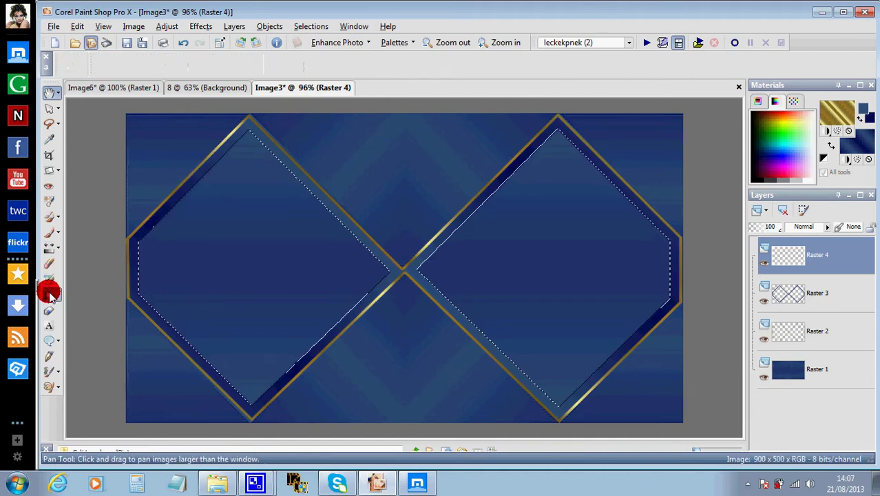
left_click(299, 255)
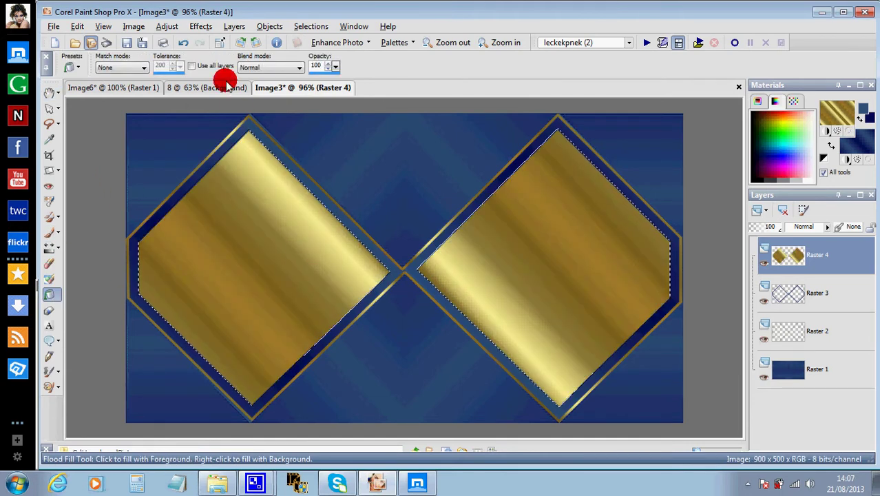
Contract the diamond selection by 5 pixels and cut out the gold inside it, leaving thin inner gold frames
left_click(308, 26)
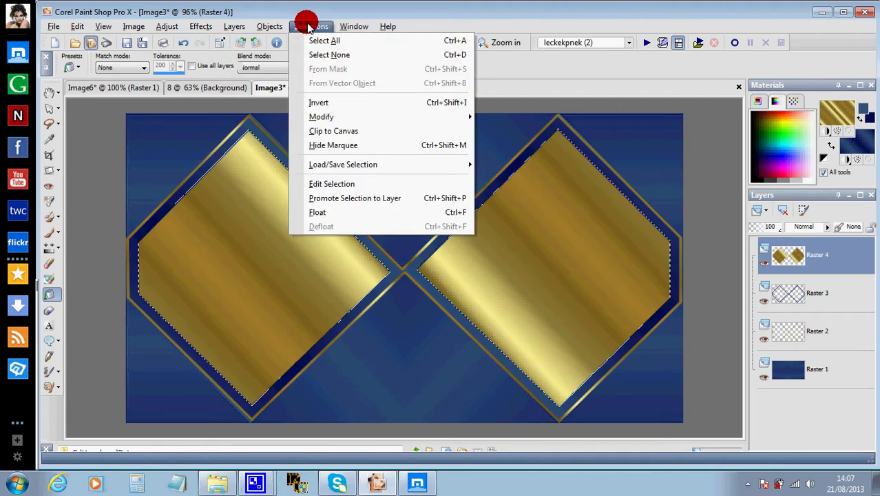
mouse_move(324, 117)
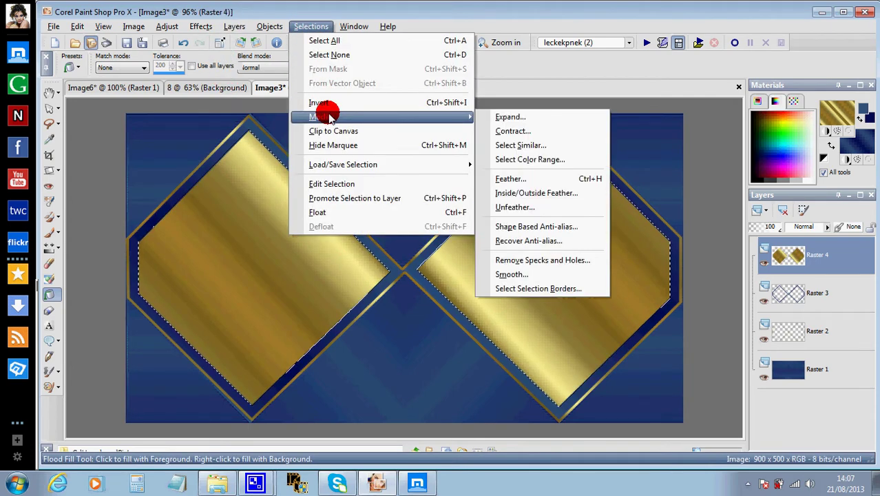
left_click(513, 131)
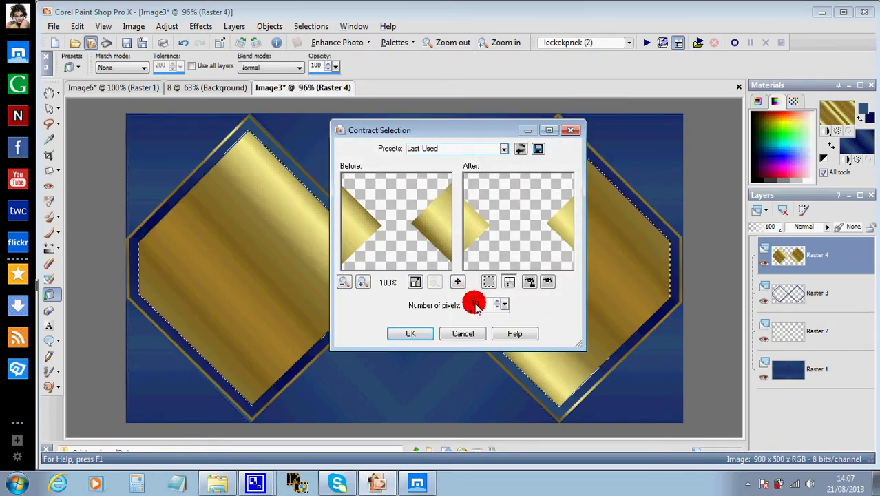
type("1")
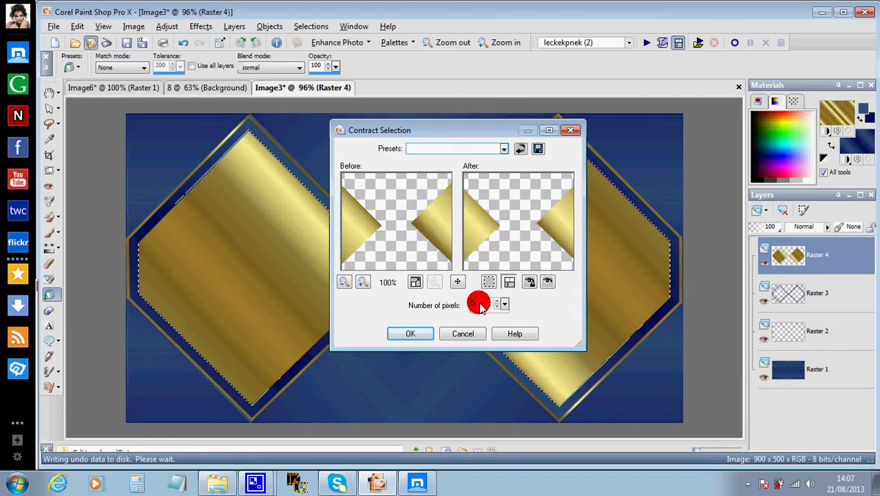
key("Return")
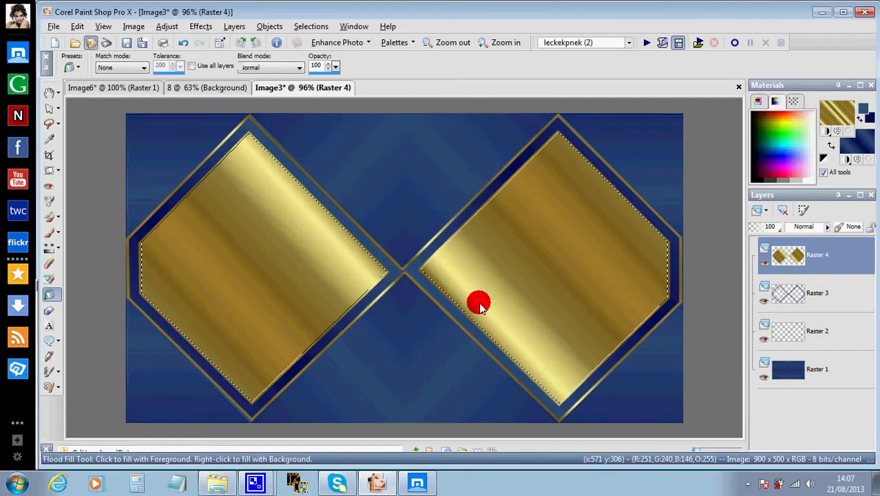
left_click(77, 27)
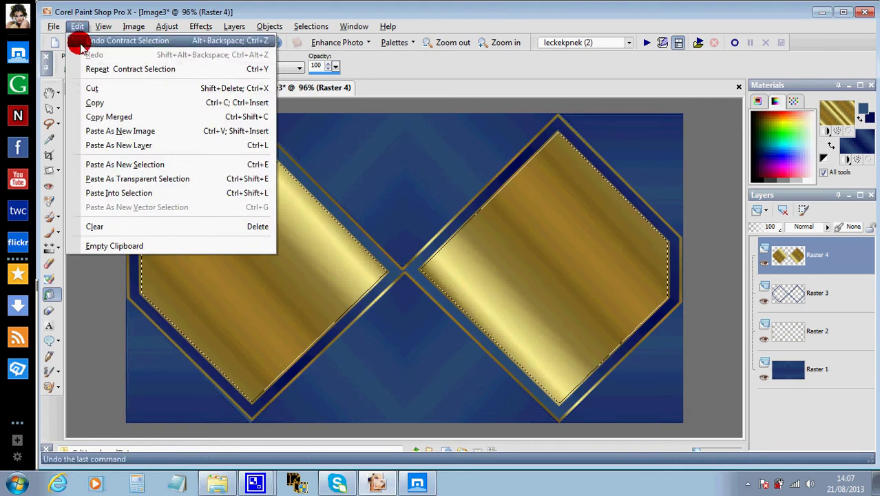
left_click(94, 89)
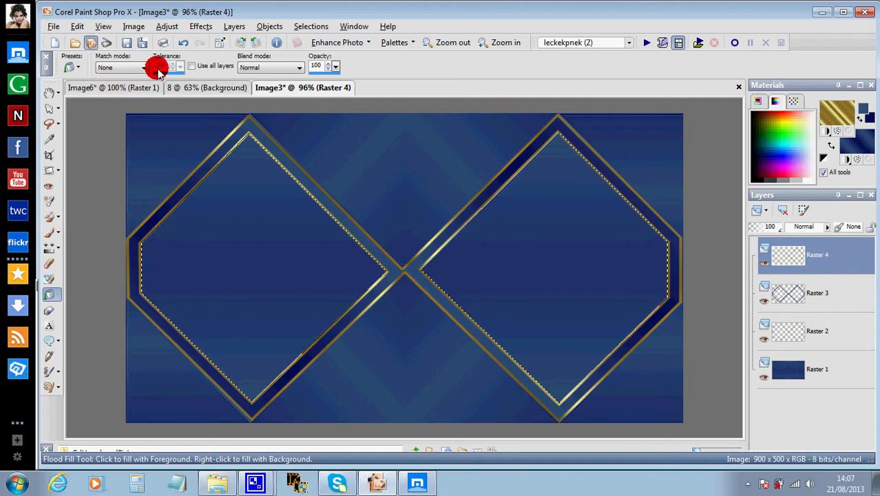
Add a raster layer with default settings above the inner gold frames and switch to the Pan tool
left_click(238, 27)
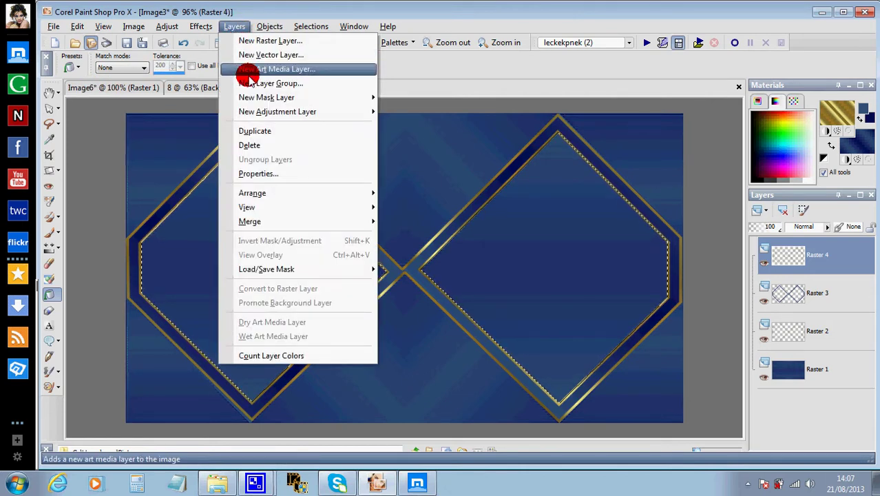
left_click(253, 40)
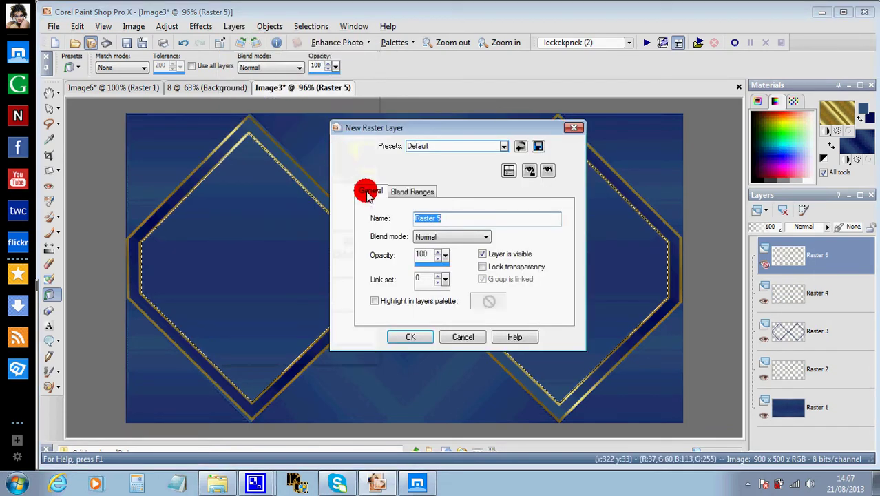
left_click(419, 337)
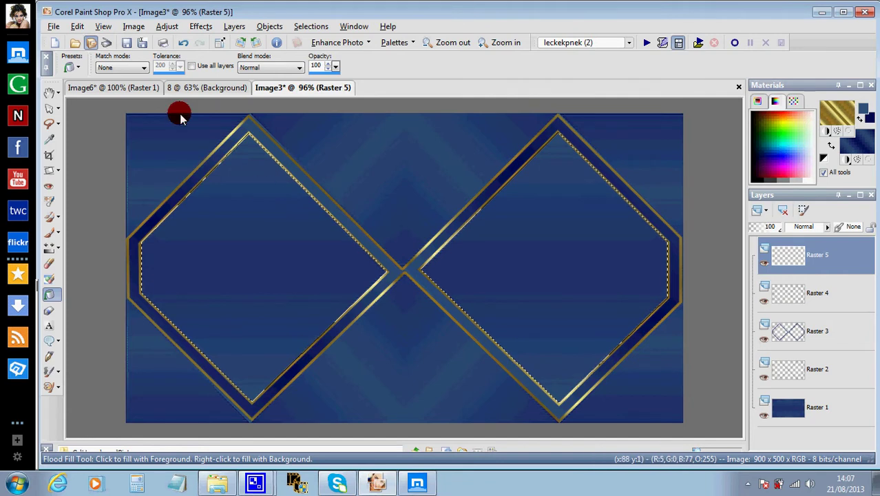
left_click(50, 95)
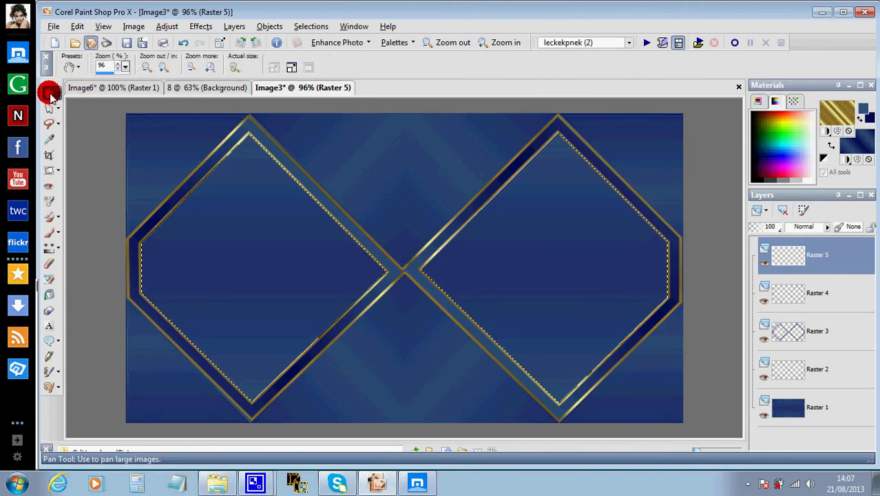
Switch to image 8 with the starry pavilion scene and copy it to the clipboard
left_click(90, 90)
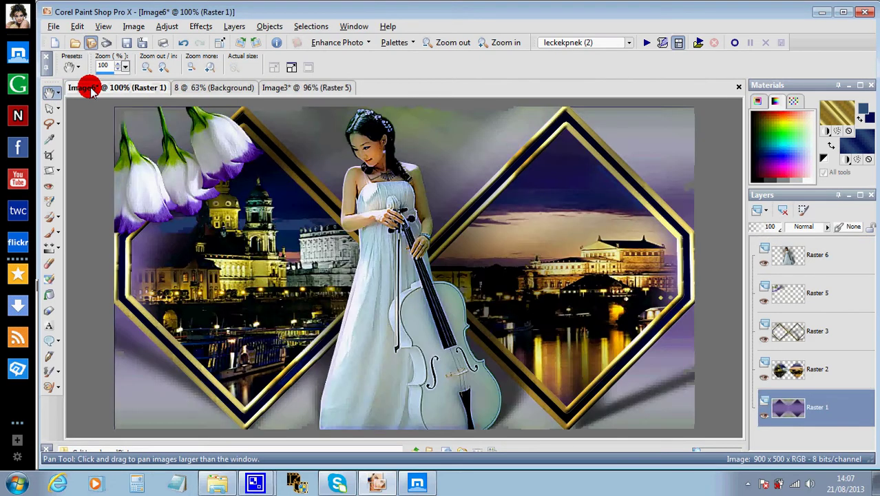
left_click(187, 88)
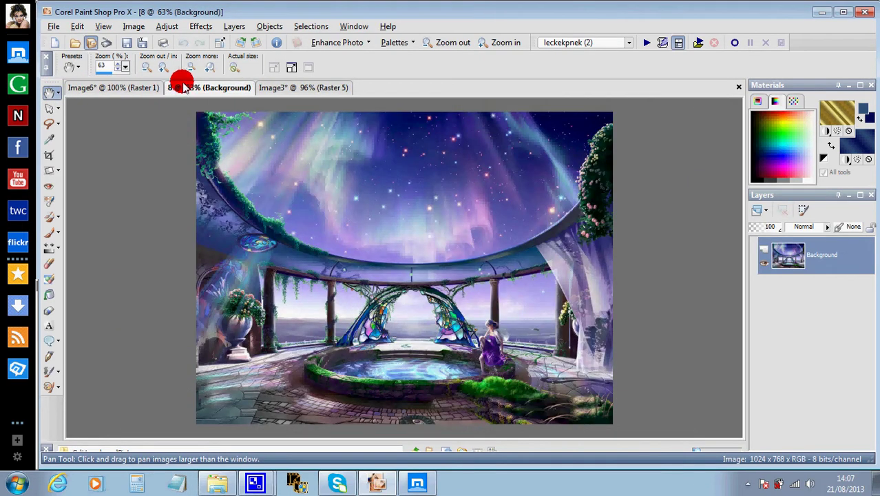
left_click(77, 26)
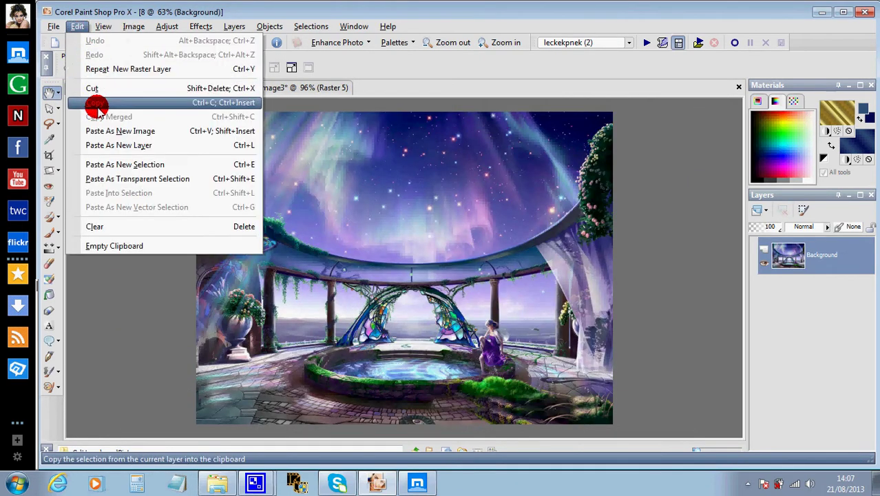
left_click(98, 109)
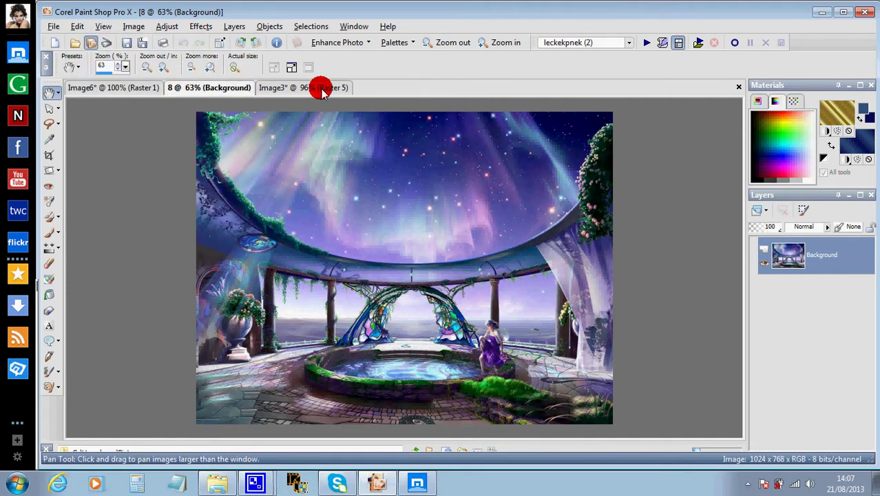
Paste the copied scene into the diamond selection on Raster 5 of Image3 and remove the selection
left_click(322, 93)
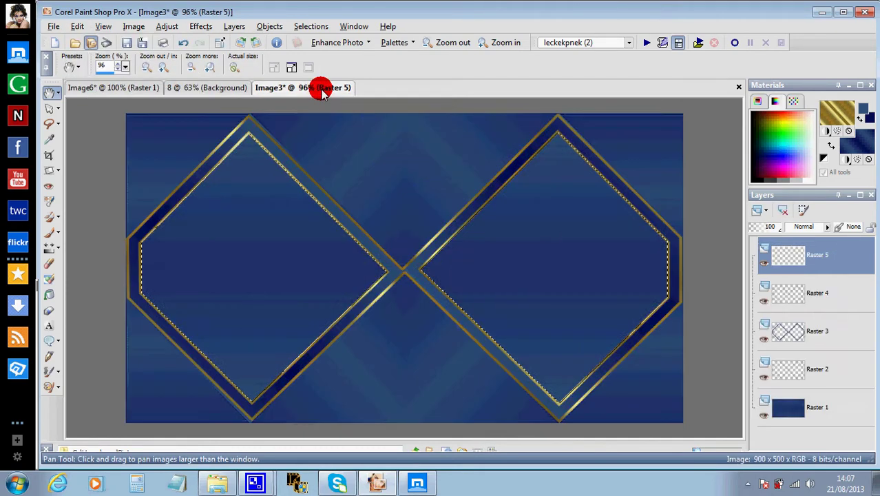
right_click(253, 196)
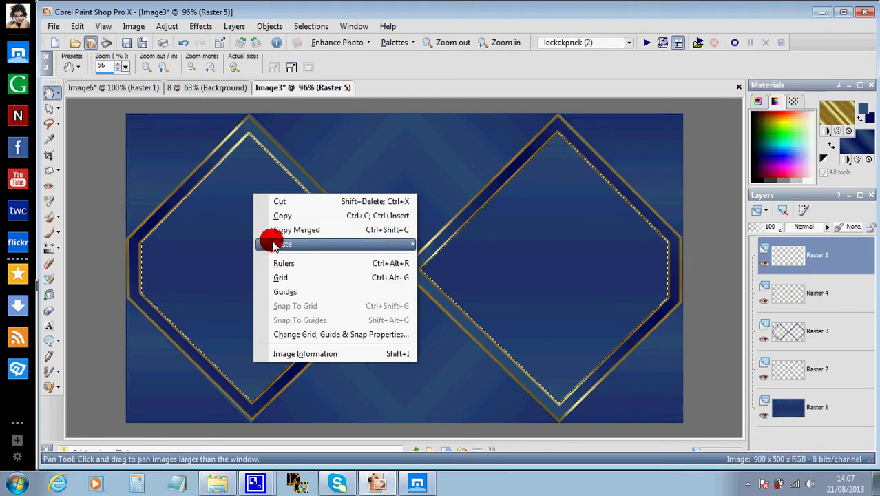
mouse_move(275, 245)
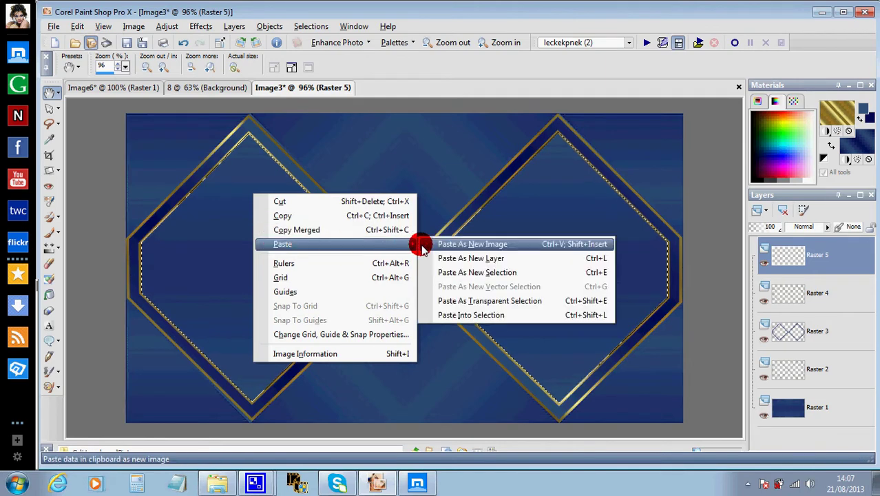
left_click(468, 314)
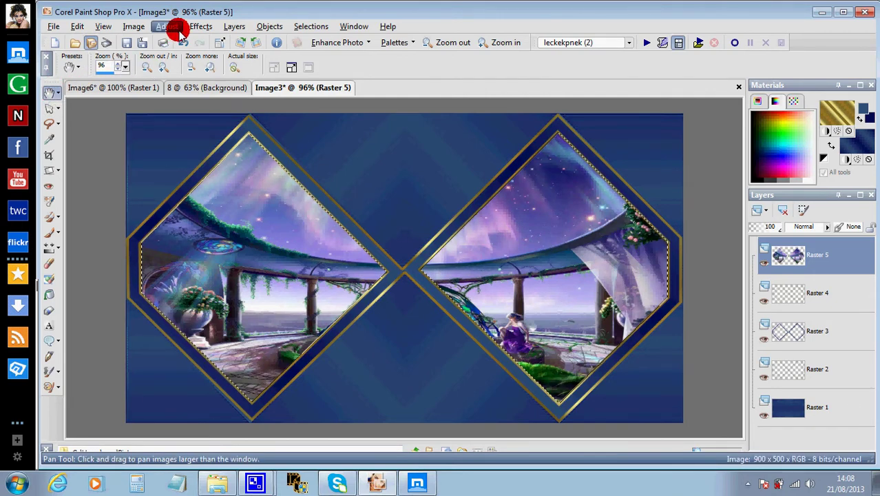
left_click(321, 27)
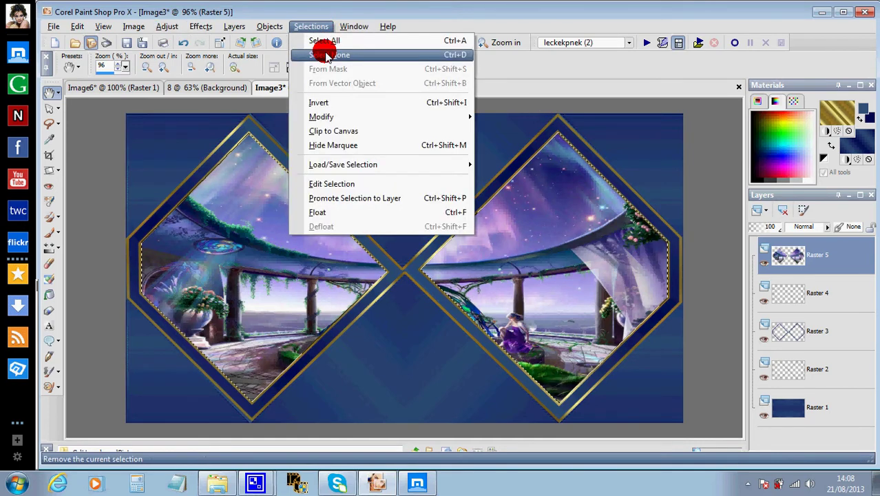
left_click(326, 55)
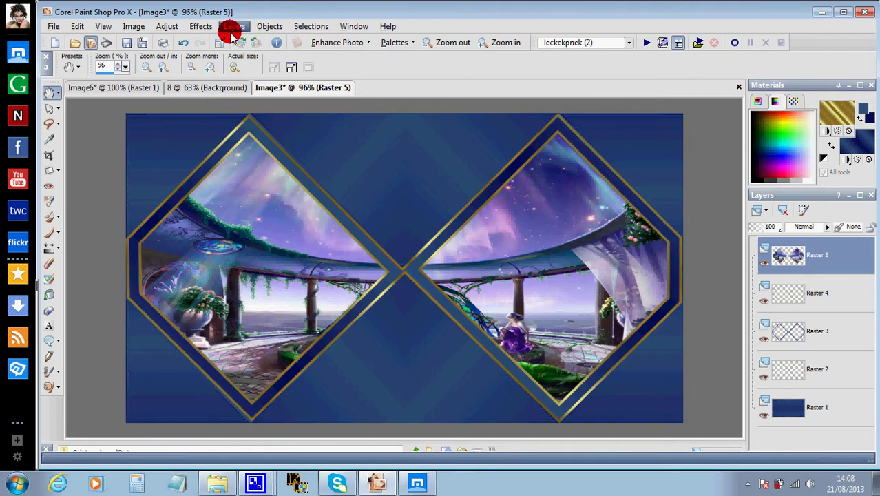
Apply Sharpen More to the pasted scene on Raster 5
left_click(168, 27)
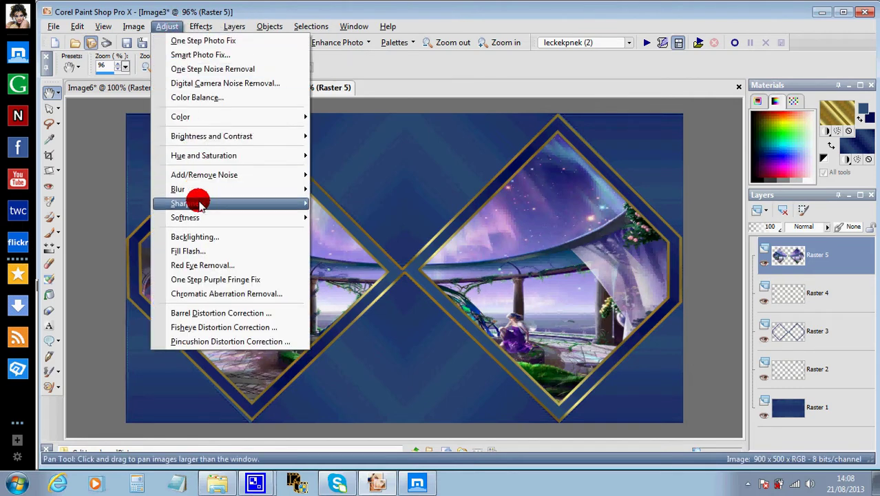
mouse_move(297, 203)
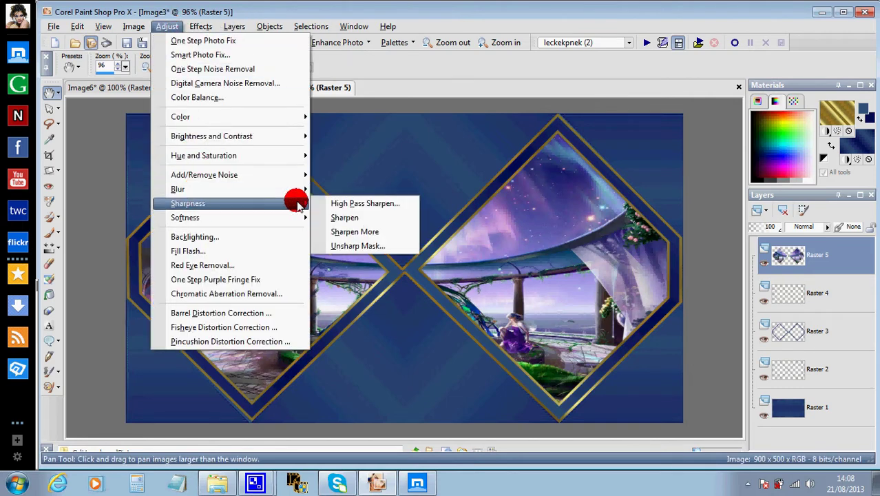
left_click(346, 233)
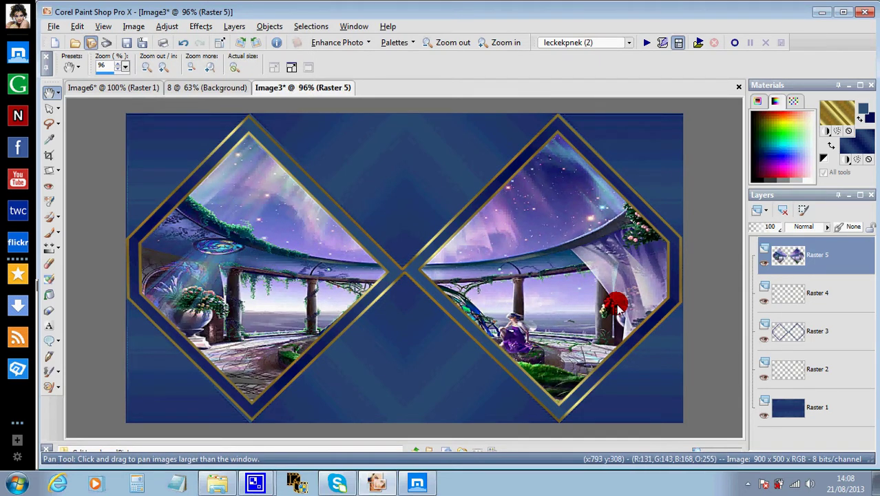
Apply an Inner Bevel with a reduced depth and a width of 30 to the outer gold frames on Raster 2
left_click(787, 370)
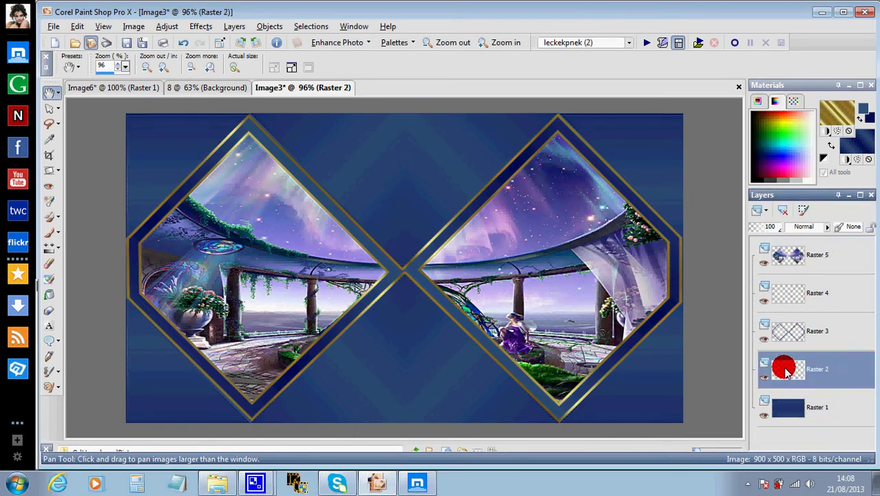
left_click(203, 27)
mouse_move(251, 60)
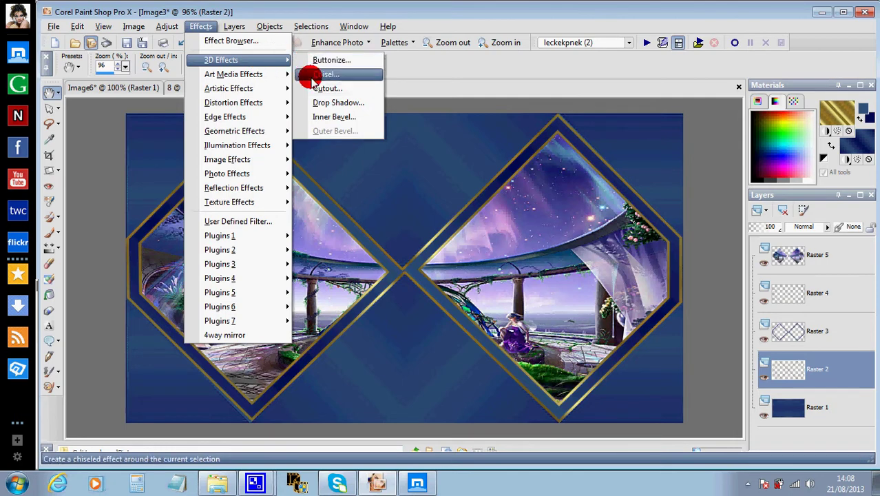
left_click(317, 116)
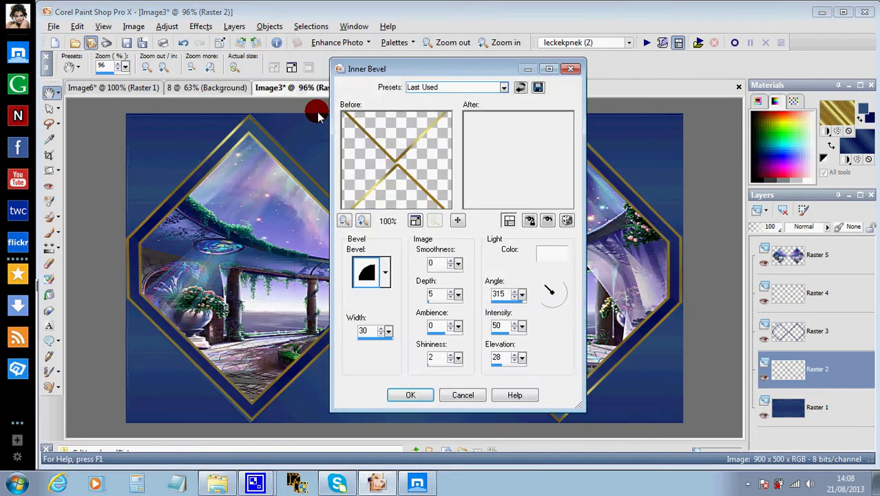
left_click(379, 200)
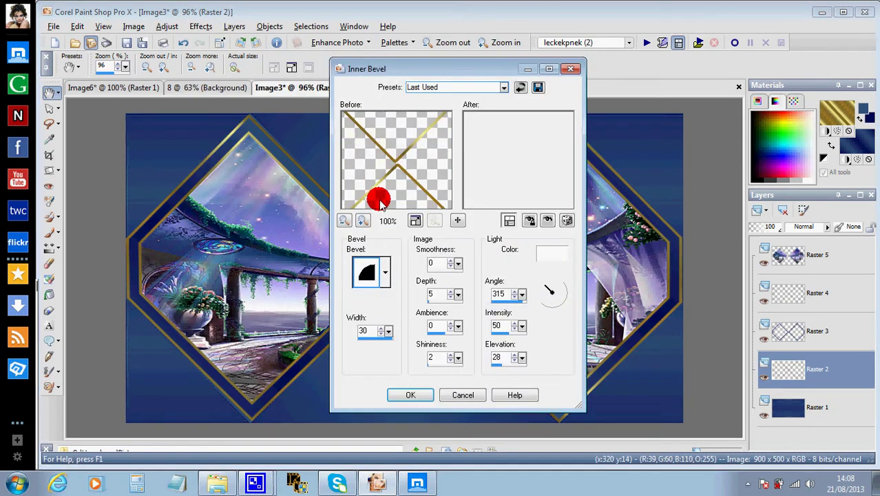
left_click(451, 298)
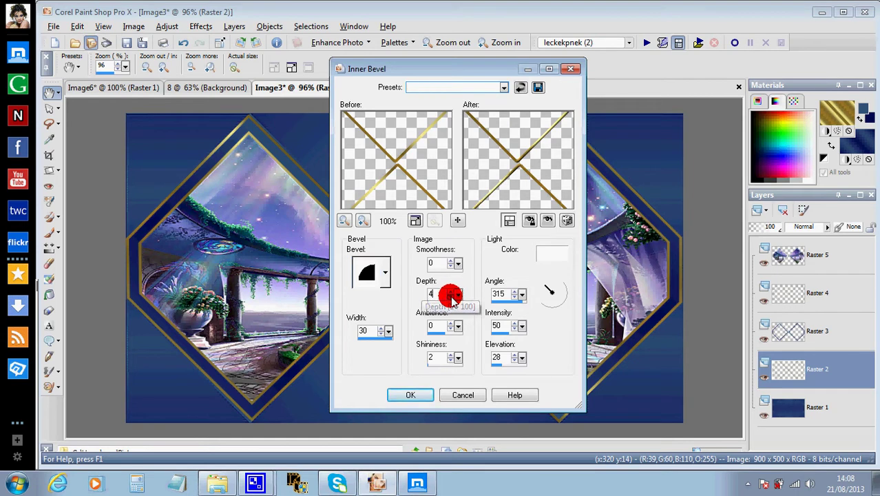
left_click(451, 297)
left_click(425, 390)
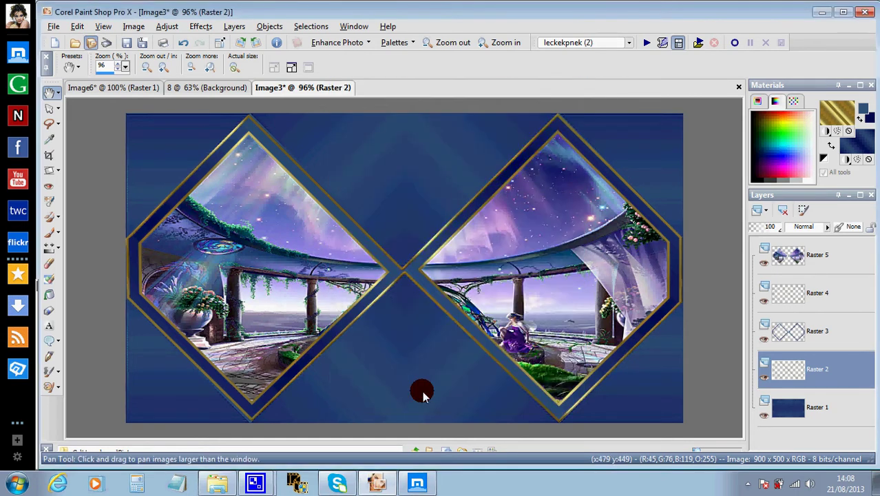
Apply an Inner Bevel with depth 3 and width 30 to the wide blue gradient borders on Raster 3
left_click(806, 338)
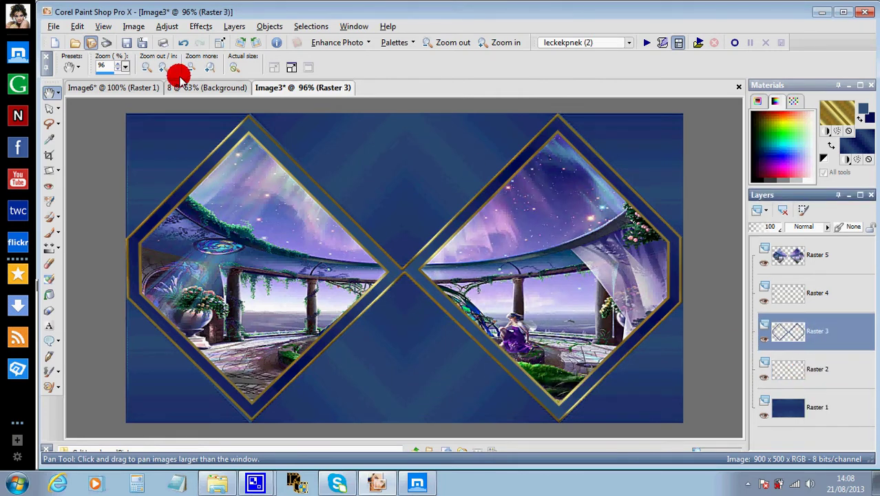
left_click(199, 26)
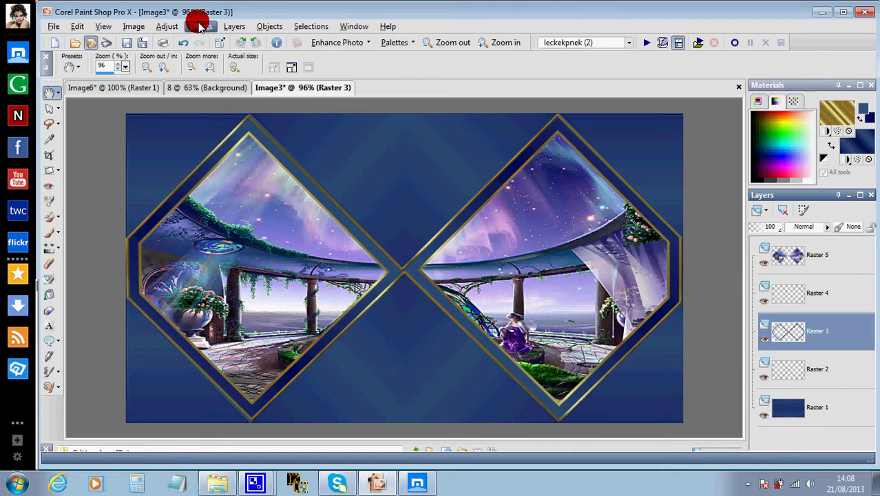
mouse_move(206, 60)
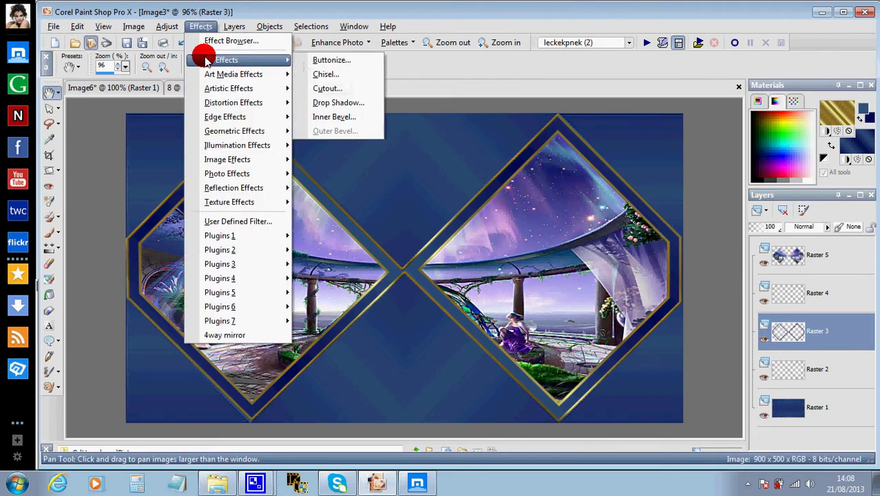
left_click(333, 117)
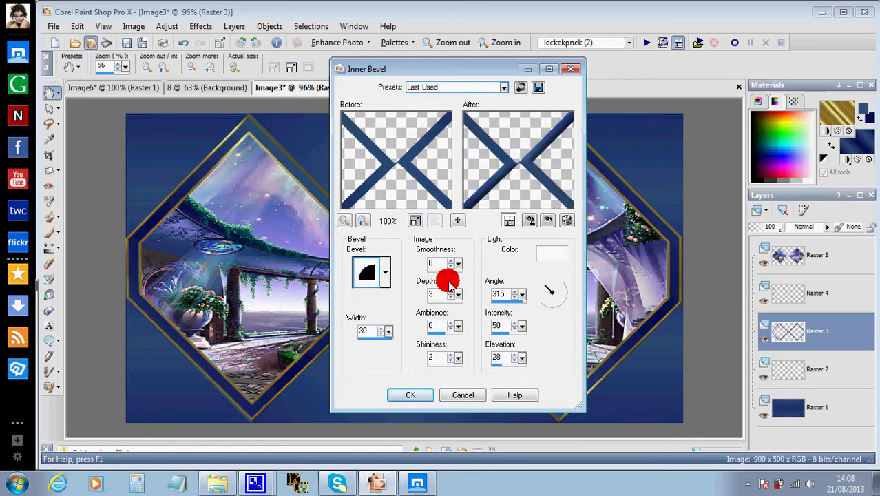
left_click(413, 396)
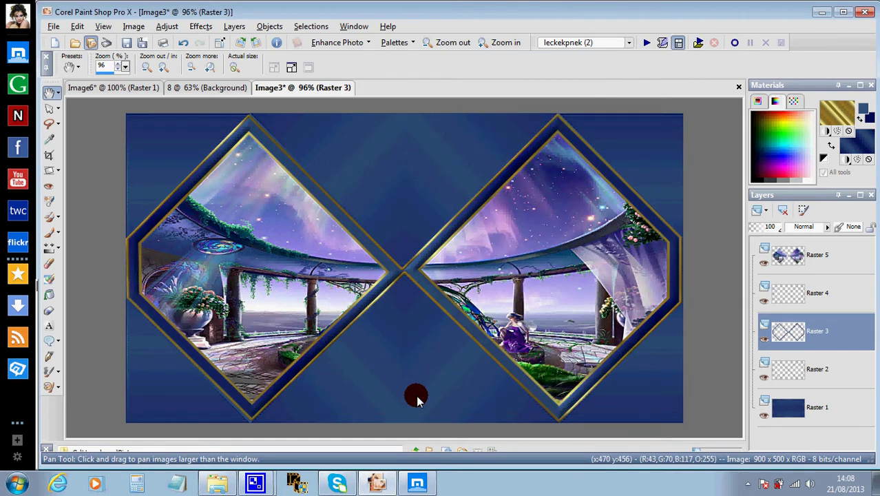
Apply the same Inner Bevel, depth 3 and width 30, to the inner gold frames on Raster 4
left_click(794, 298)
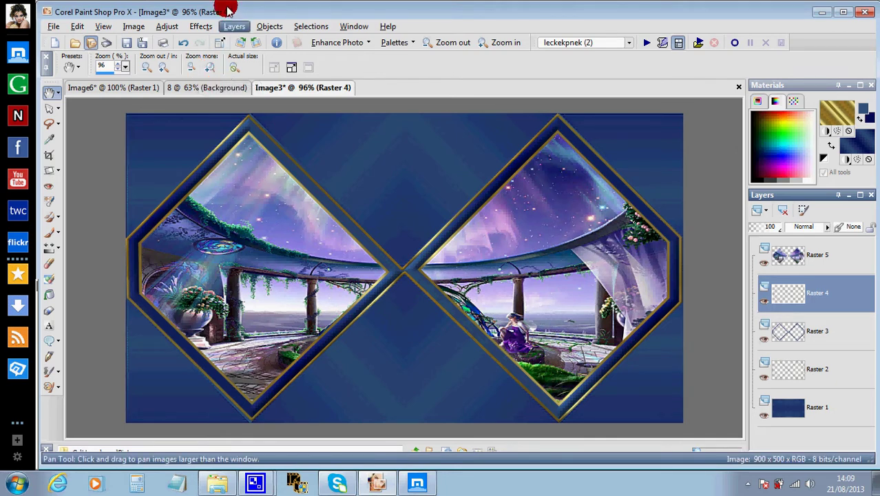
left_click(199, 27)
left_click(212, 60)
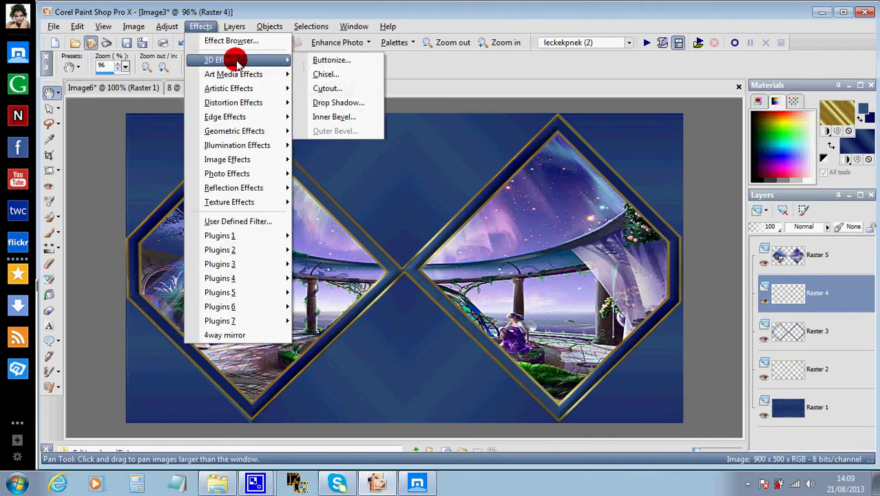
left_click(331, 120)
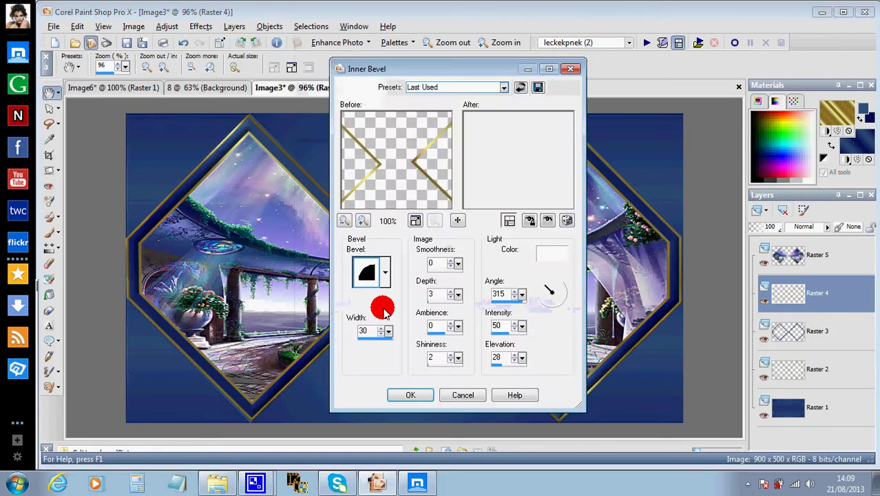
left_click(411, 396)
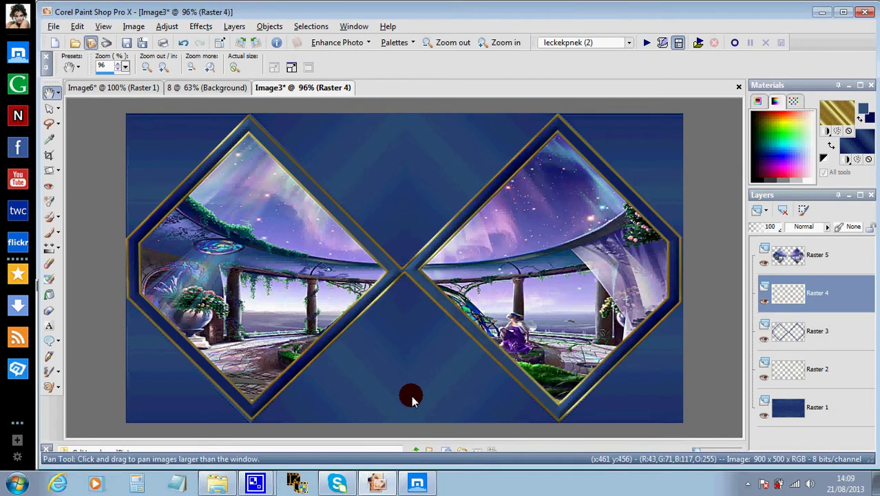
Try the Cristallisation filter with a Maille of 37 on the blue borders on Raster 3, and undo it
left_click(801, 331)
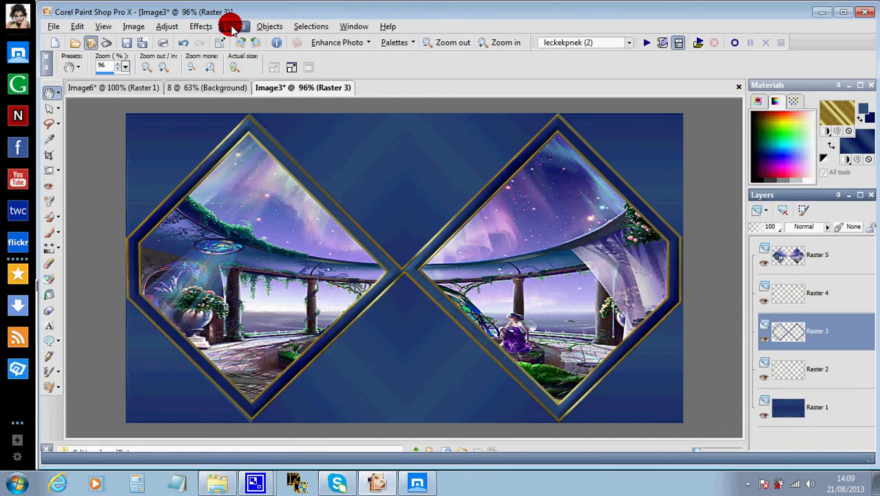
left_click(207, 27)
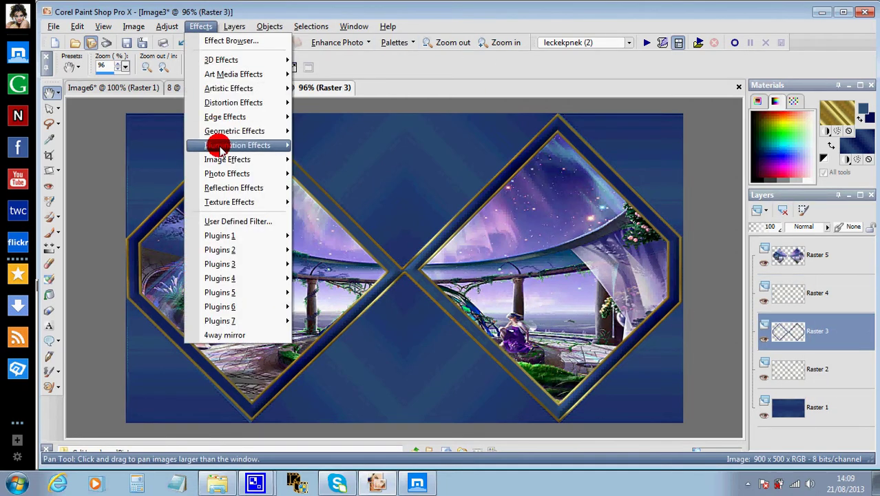
mouse_move(218, 192)
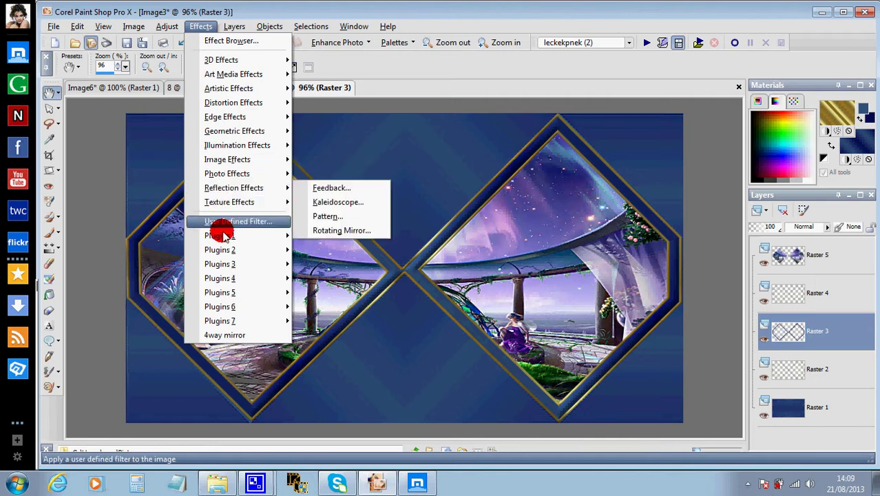
mouse_move(227, 265)
mouse_move(234, 293)
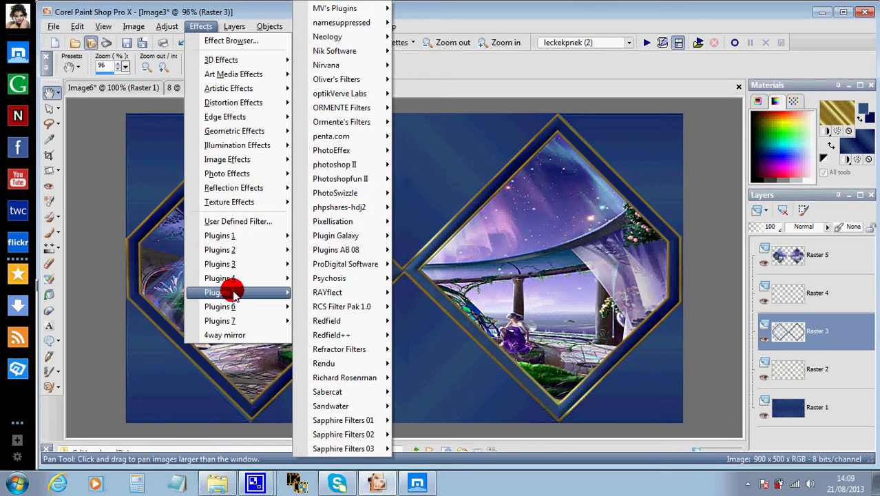
mouse_move(320, 221)
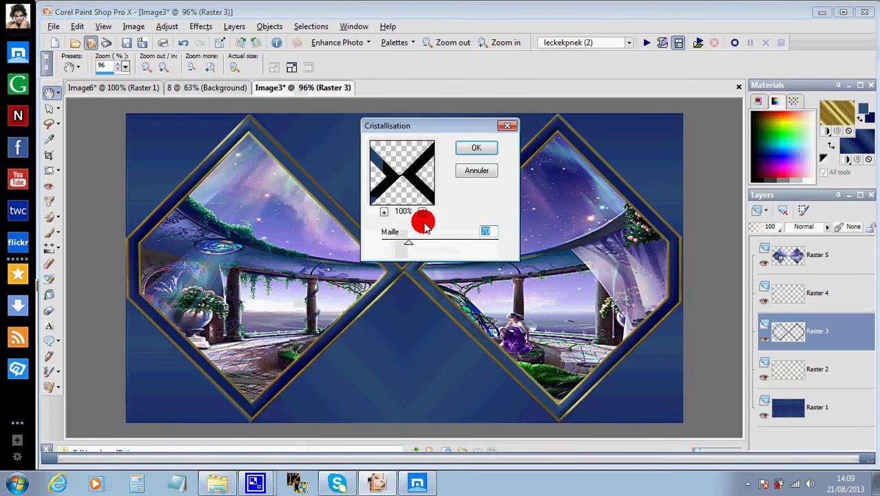
left_click(422, 211)
left_click(422, 211)
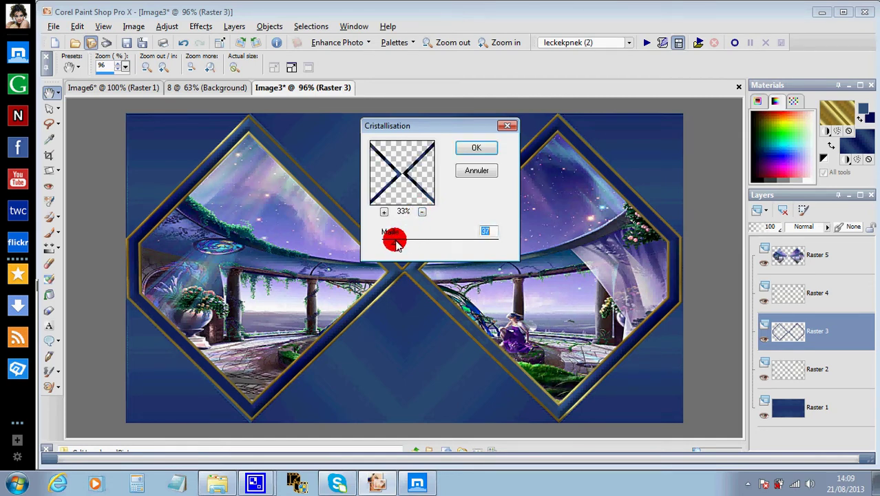
left_click(473, 145)
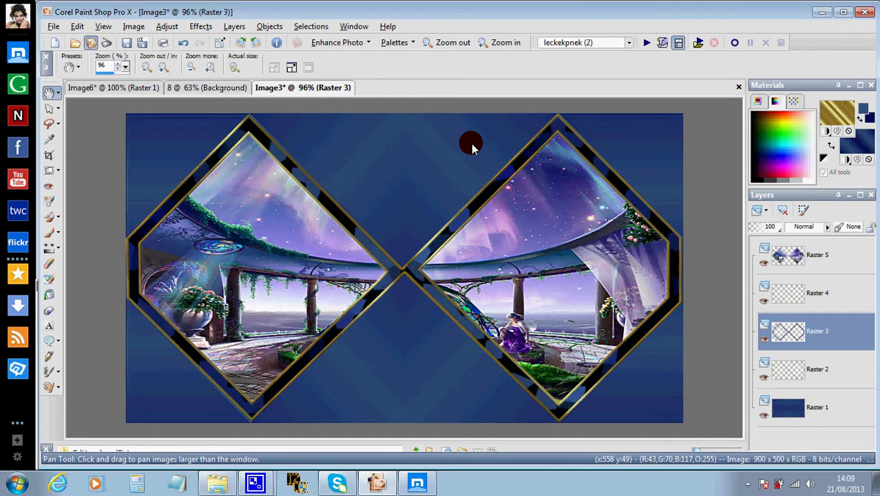
left_click(187, 44)
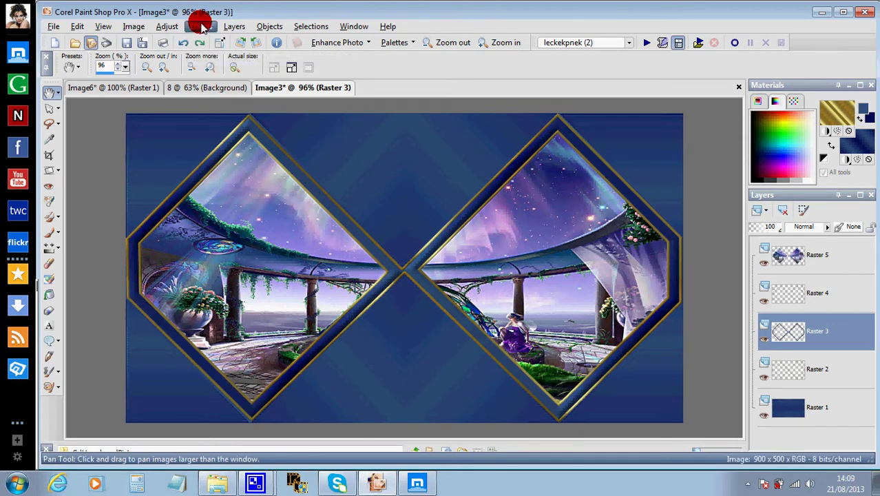
Set up the Xenofex 2 Classic Mosaic filter for Raster 3 with tile size 11.65 and grout colour #8080ff
left_click(200, 26)
mouse_move(224, 237)
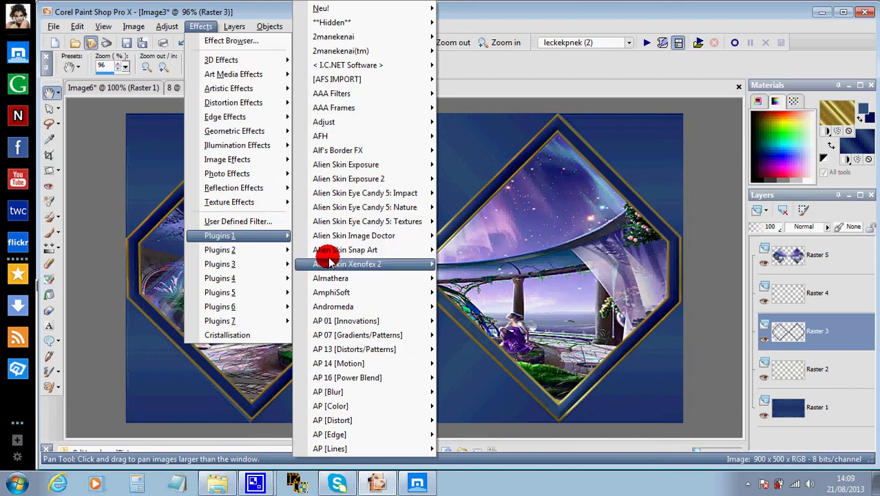
mouse_move(325, 264)
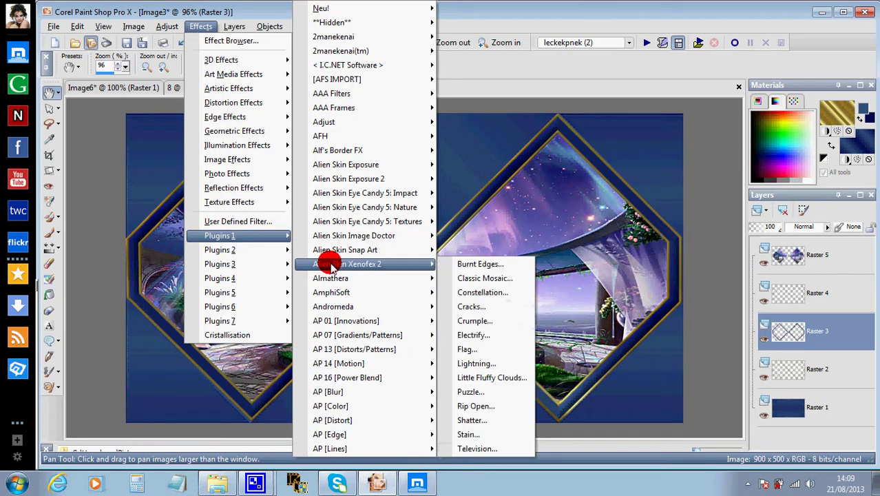
left_click(469, 278)
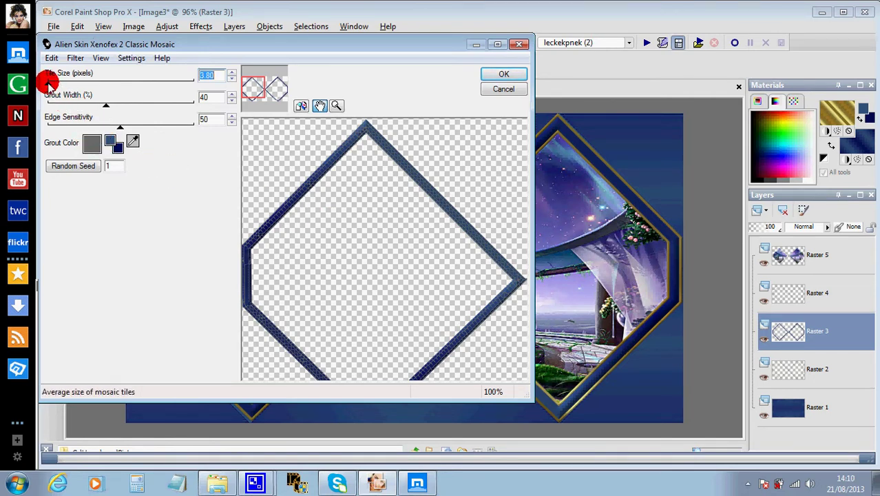
mouse_move(49, 83)
left_mouse_down()
mouse_move(73, 84)
mouse_move(60, 83)
left_mouse_up()
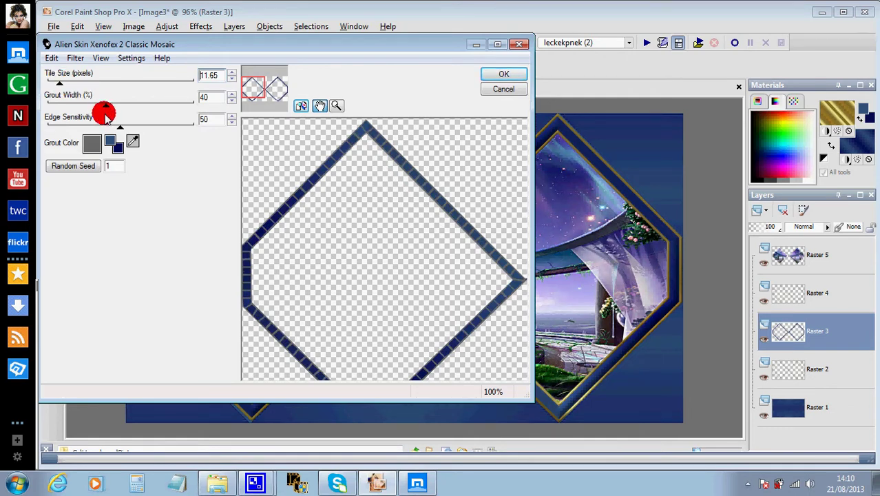
left_click(95, 146)
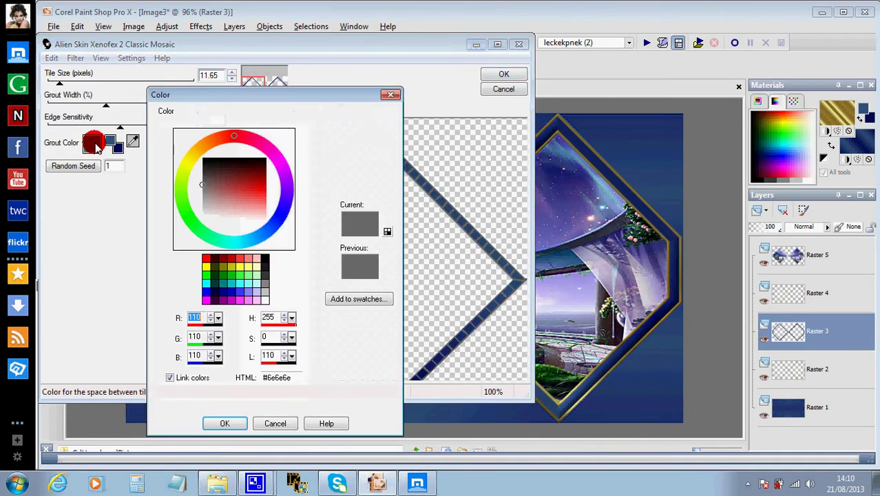
left_click(248, 295)
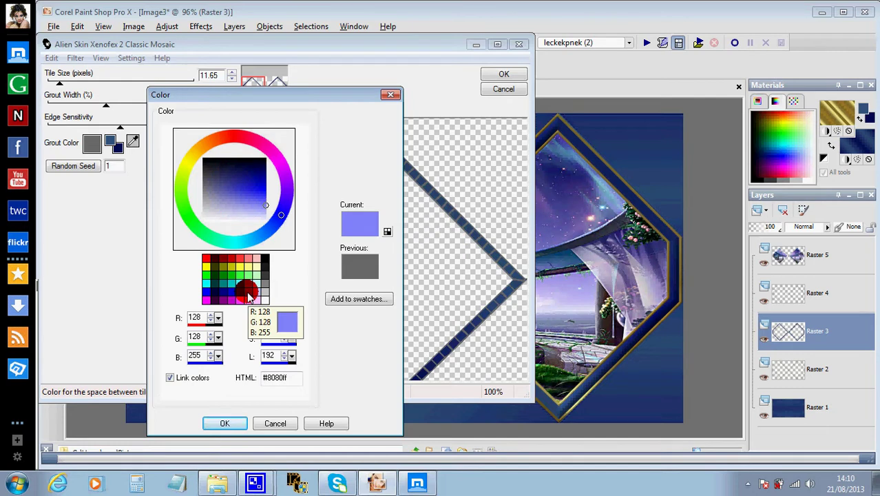
left_click(242, 422)
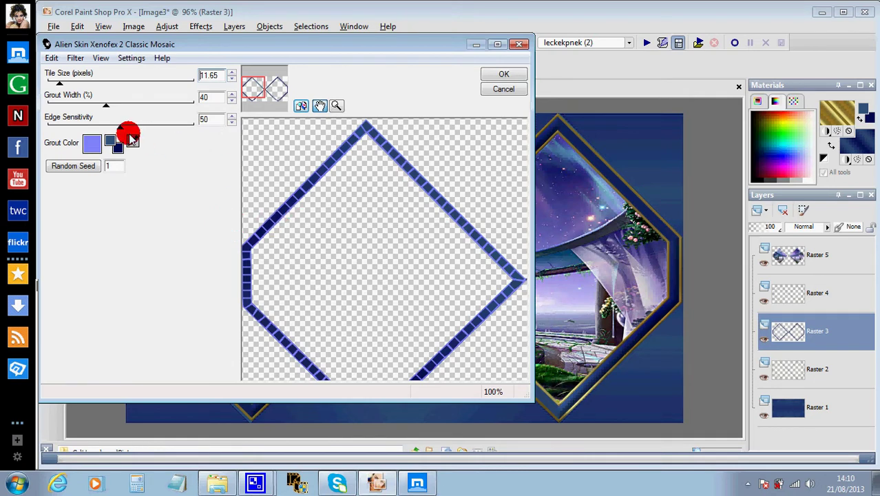
Change the mosaic grout colour to dark navy blue, apply the Classic Mosaic to Raster 3, and undo it
left_click(92, 143)
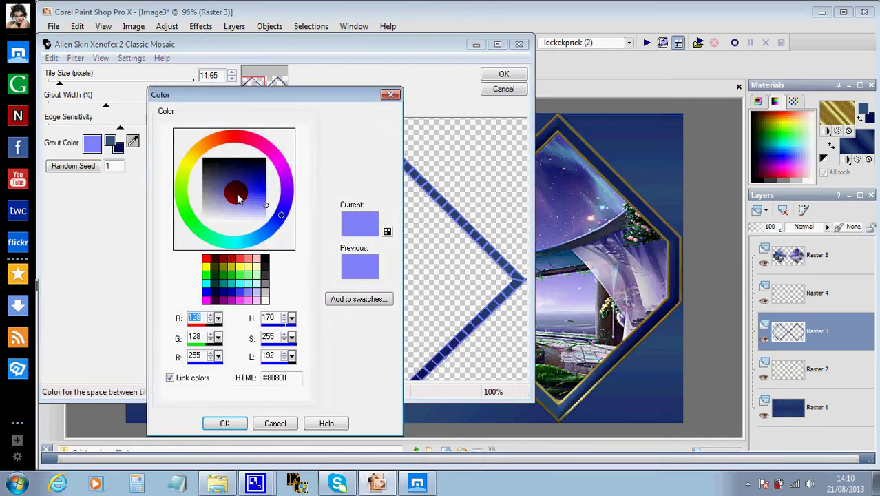
left_click(256, 175)
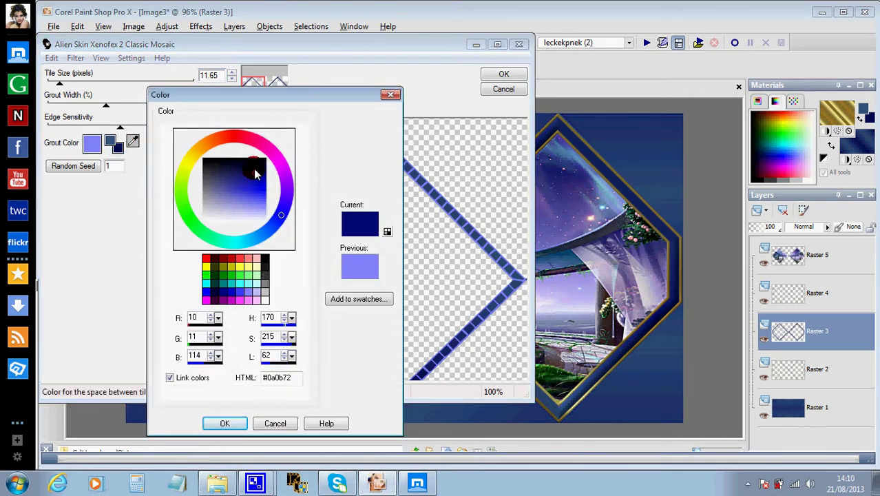
left_click(255, 169)
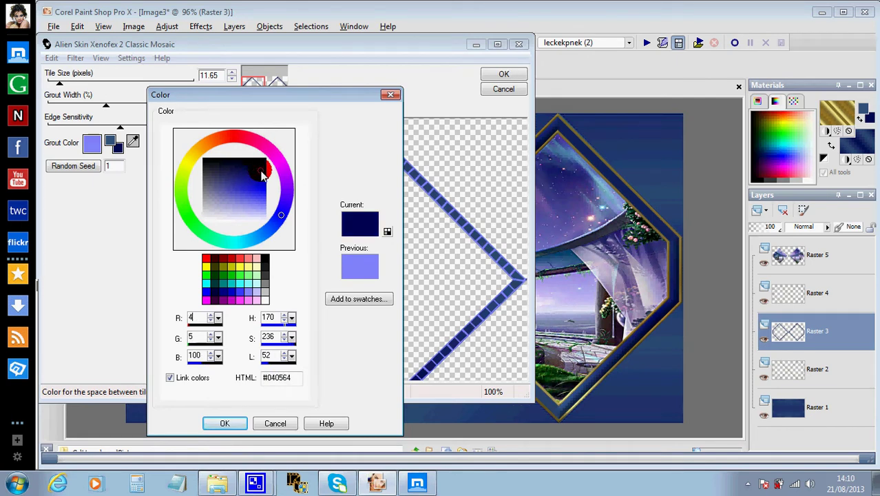
left_click(238, 427)
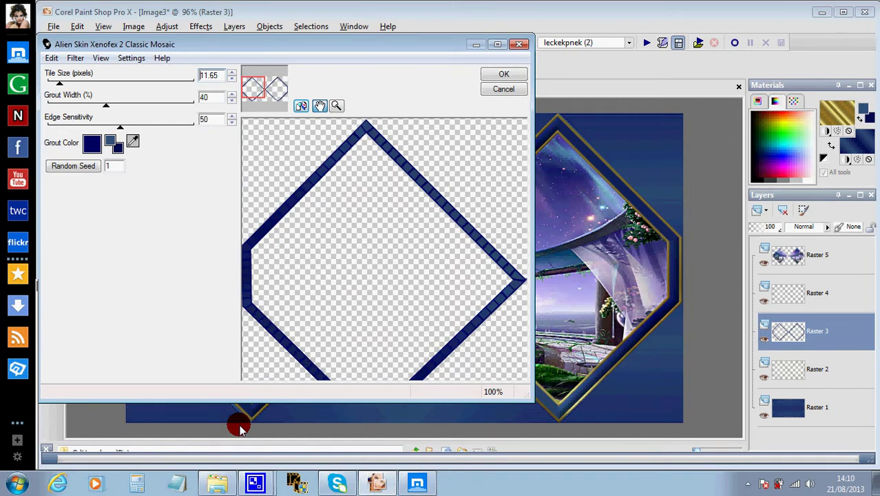
left_click(504, 73)
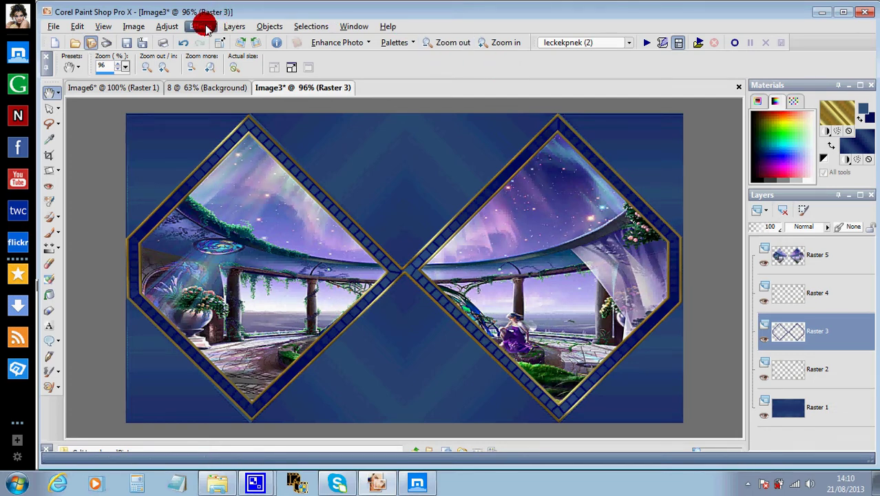
left_click(183, 43)
Apply the Texture effect to the blue borders on Raster 3 using Texture11 at 122% size and depth 2
left_click(200, 26)
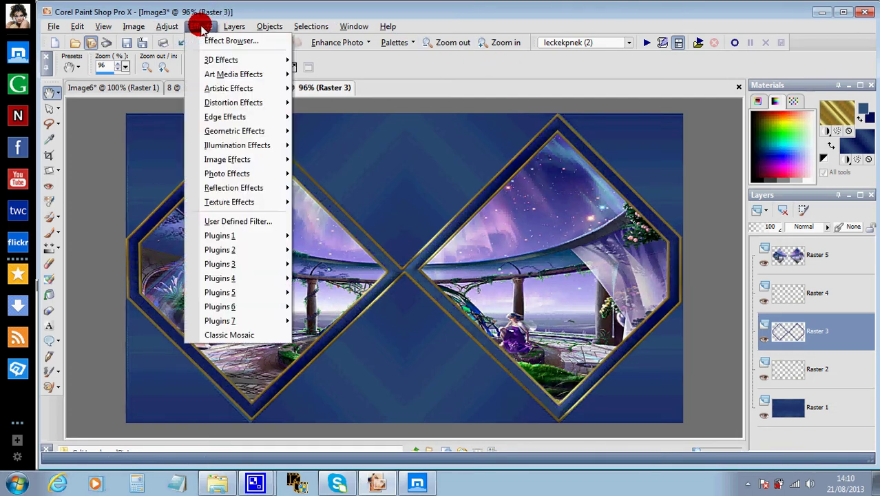
mouse_move(217, 204)
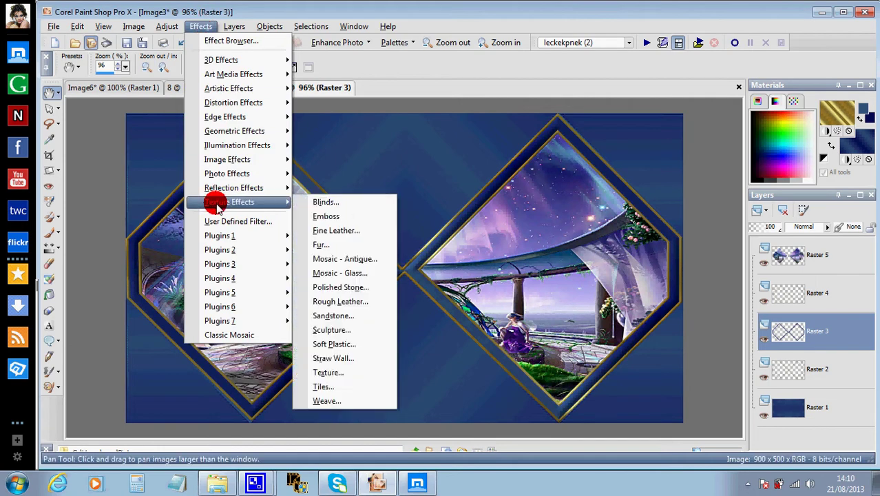
left_click(341, 372)
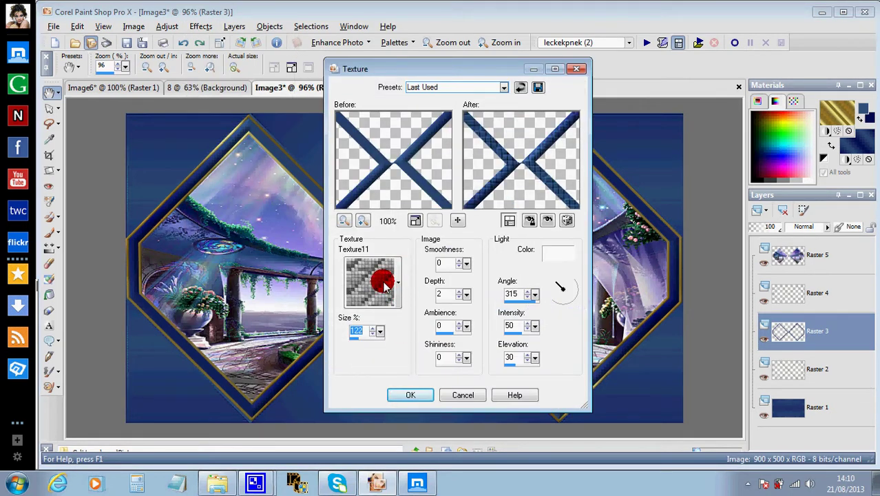
left_click(407, 398)
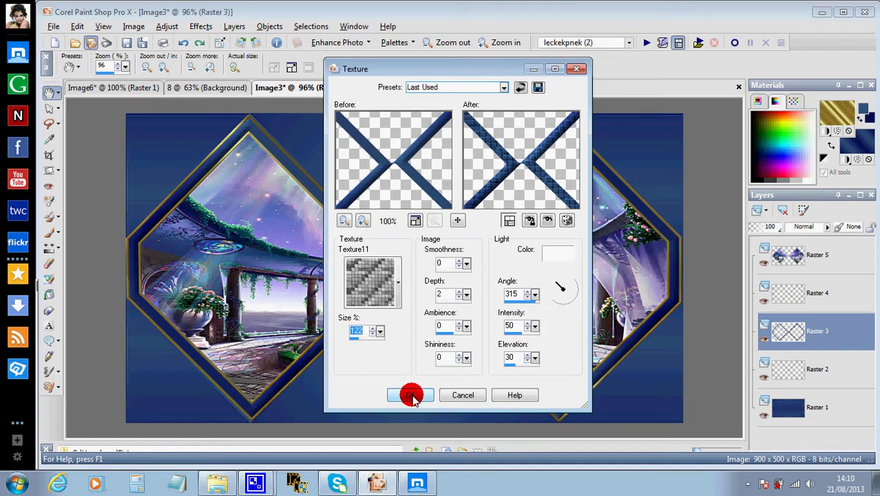
left_click(416, 396)
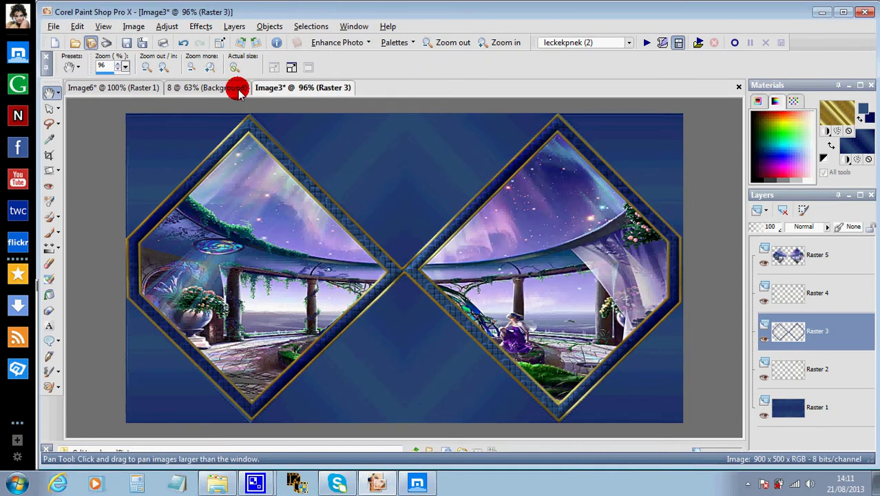
Sharpen the textured blue diamond borders on Raster 3
left_click(176, 27)
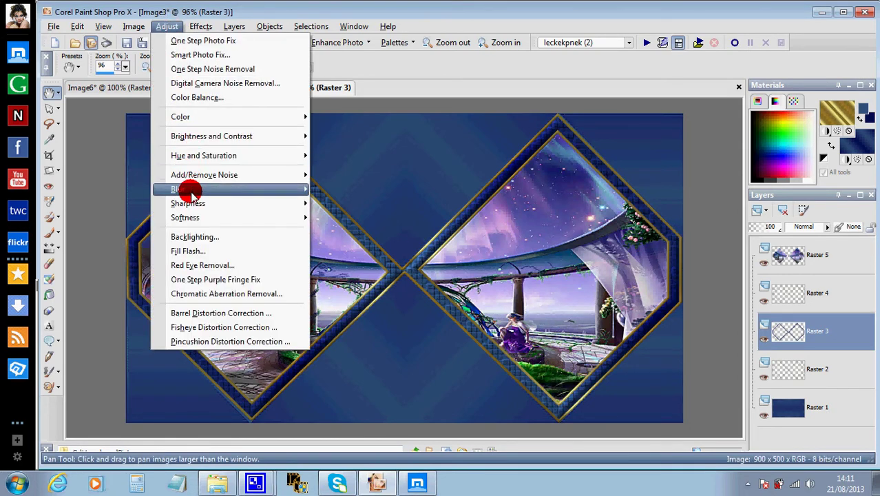
mouse_move(187, 203)
left_click(345, 232)
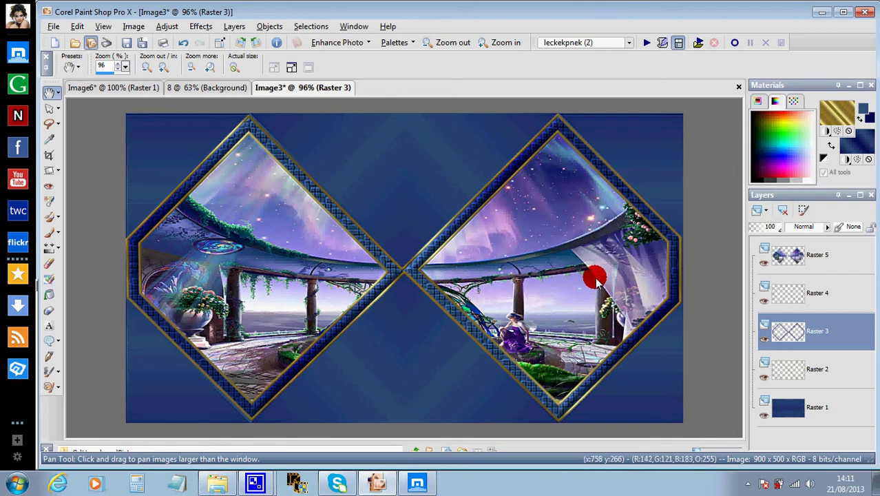
Merge Raster 4 down into Raster 3, and merge the combined border layer down into Raster 2
mouse_move(812, 298)
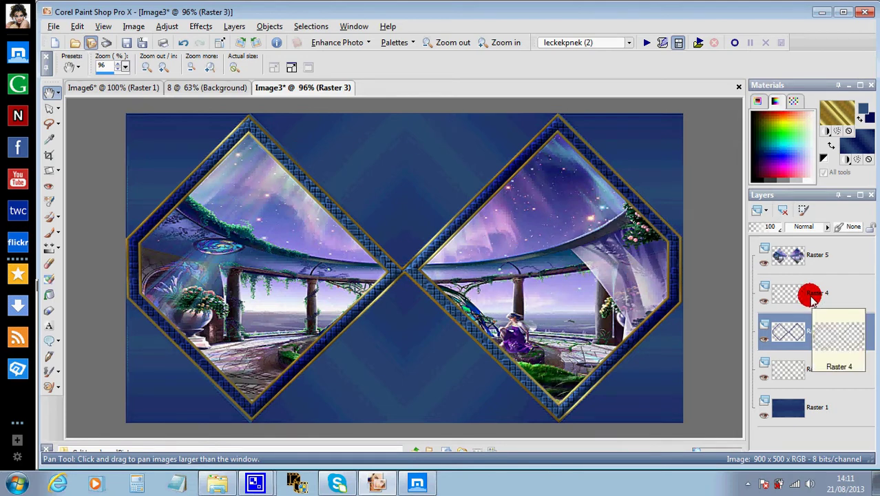
left_click(801, 293)
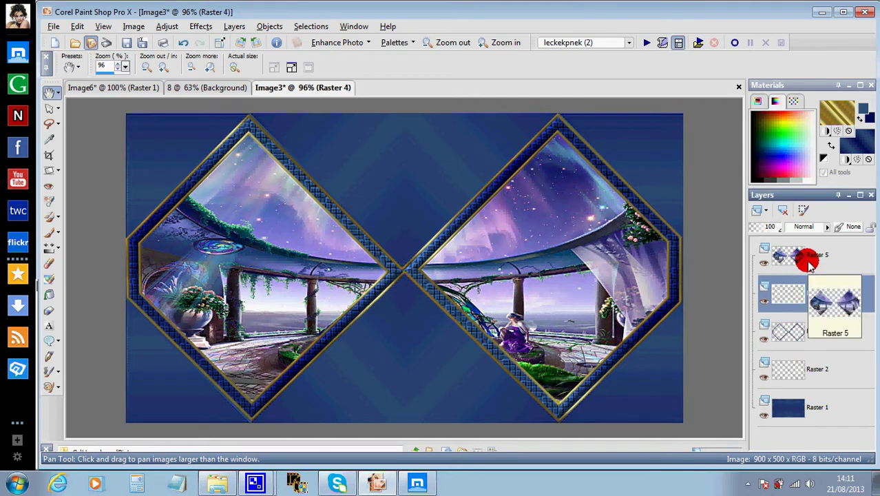
left_click(234, 26)
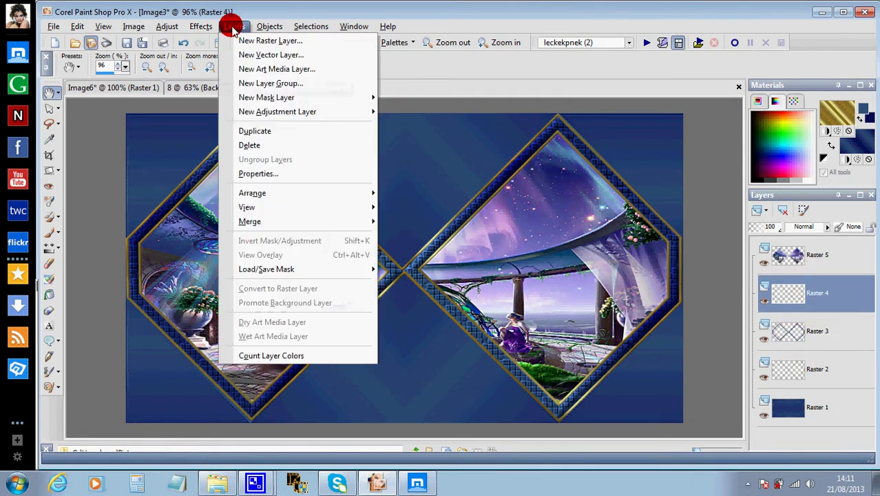
mouse_move(299, 221)
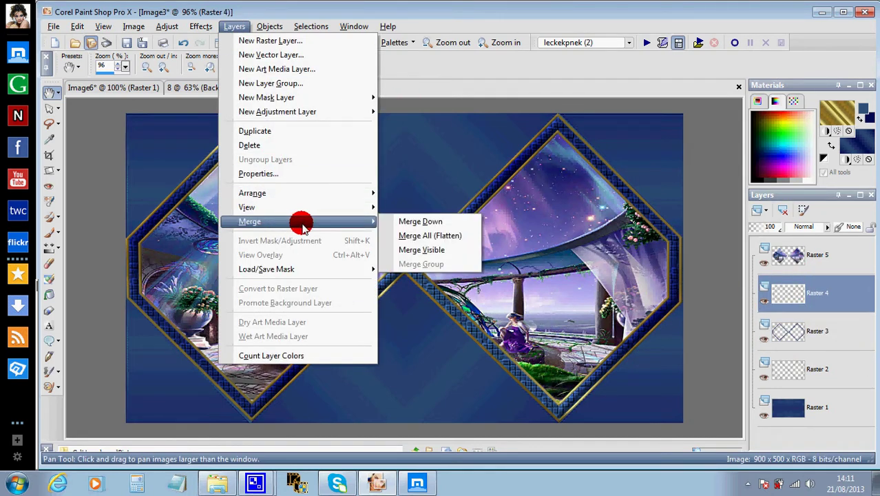
left_click(390, 224)
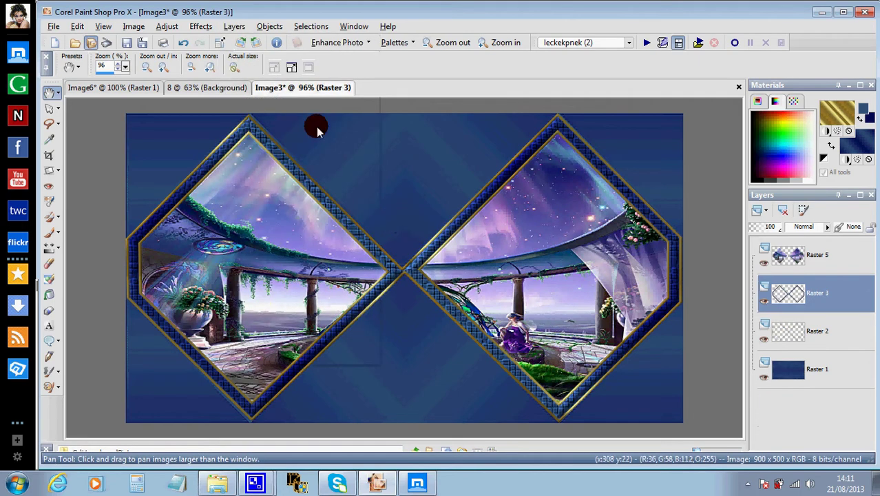
left_click(230, 27)
mouse_move(338, 220)
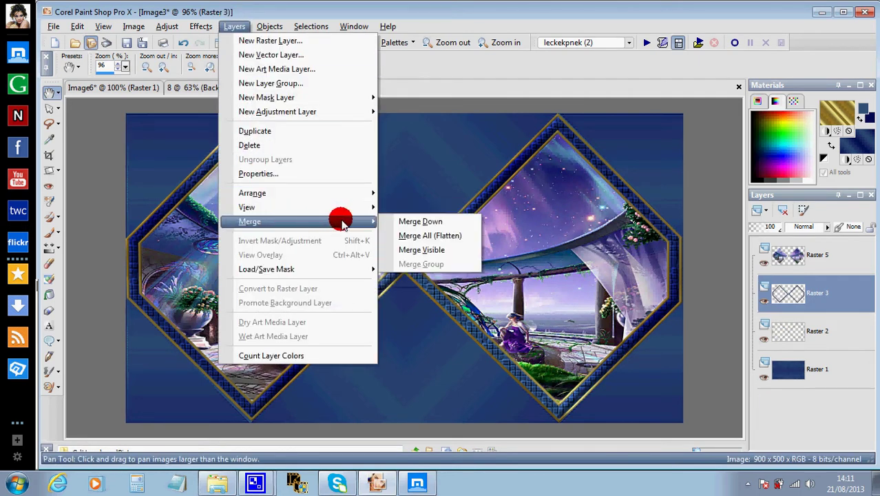
left_click(394, 223)
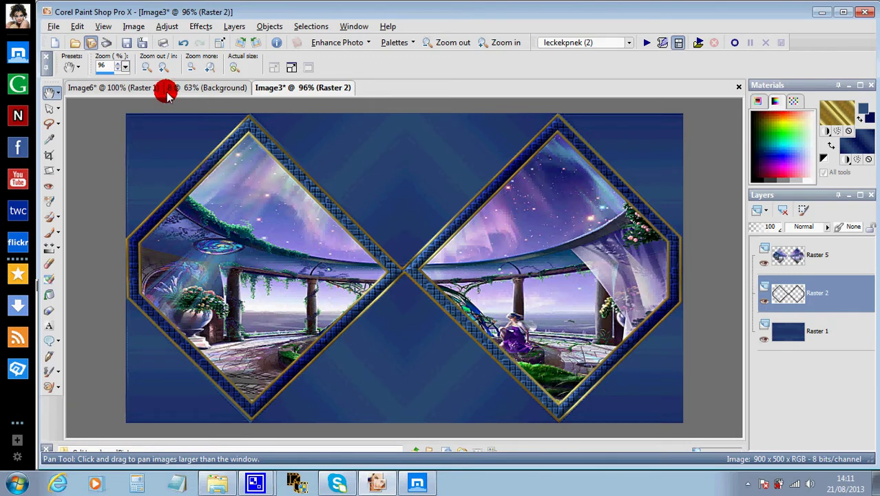
Open the images 1578-luzcristina and heged¹ from the Violin Gril folder under 0 my tutorials\TUTOK on drive G:
left_click(74, 43)
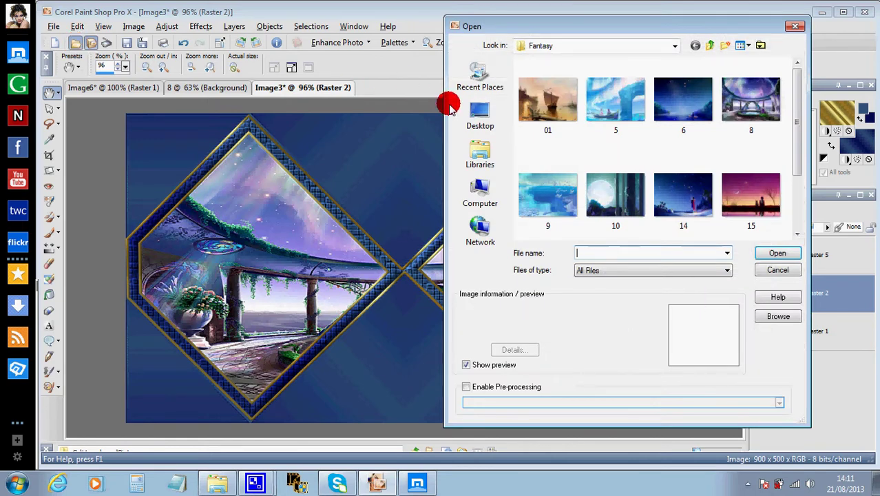
left_click(480, 191)
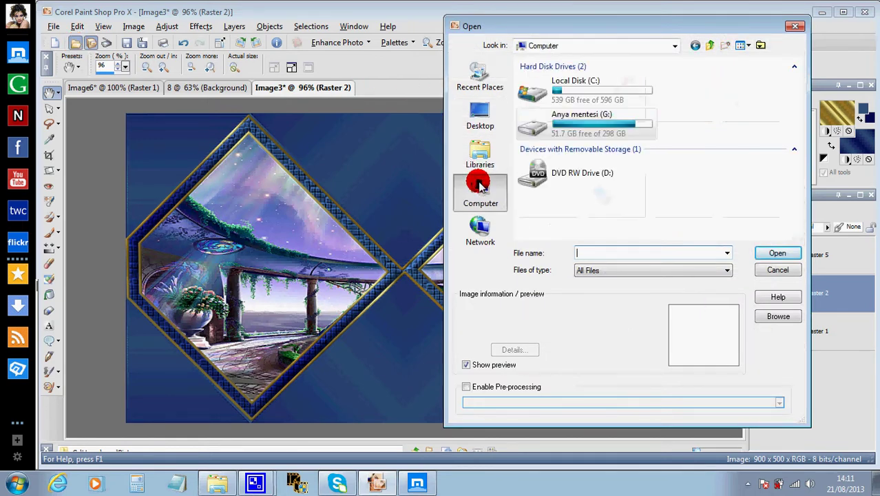
double_click(587, 127)
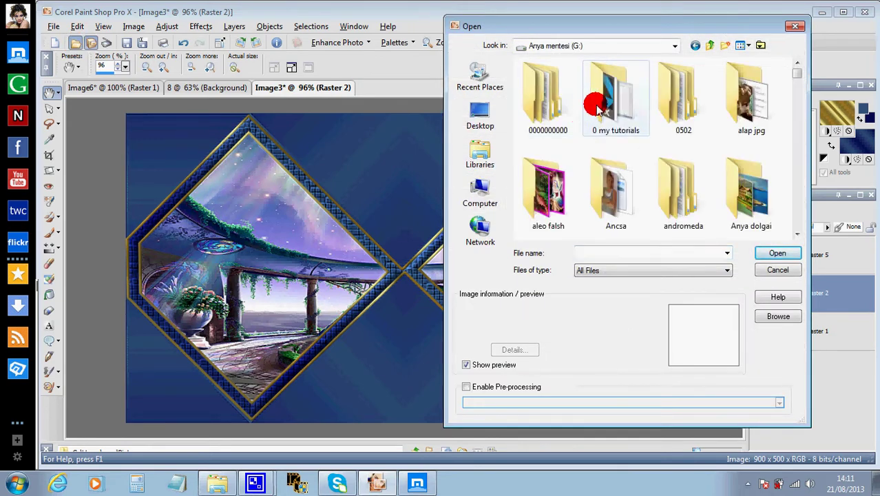
double_click(591, 102)
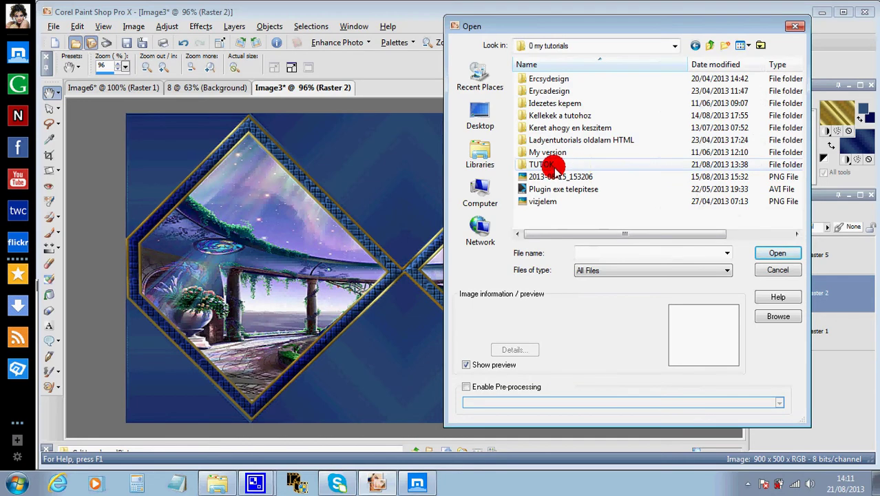
double_click(556, 167)
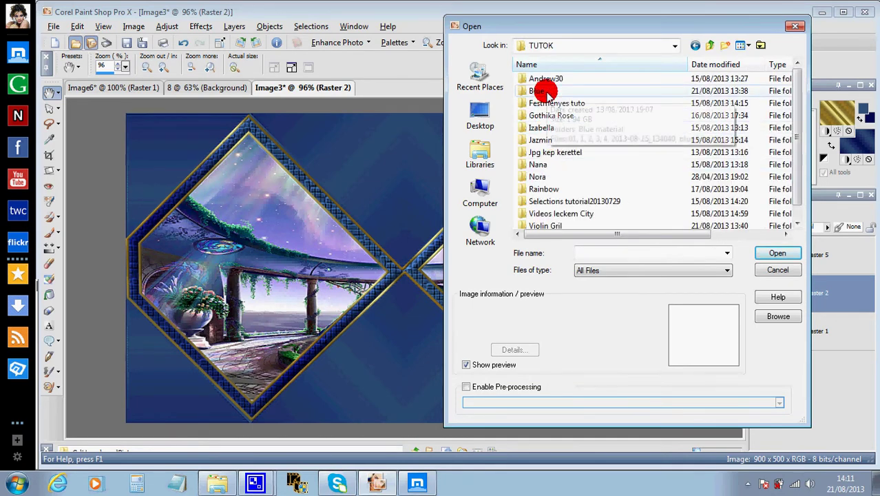
double_click(544, 226)
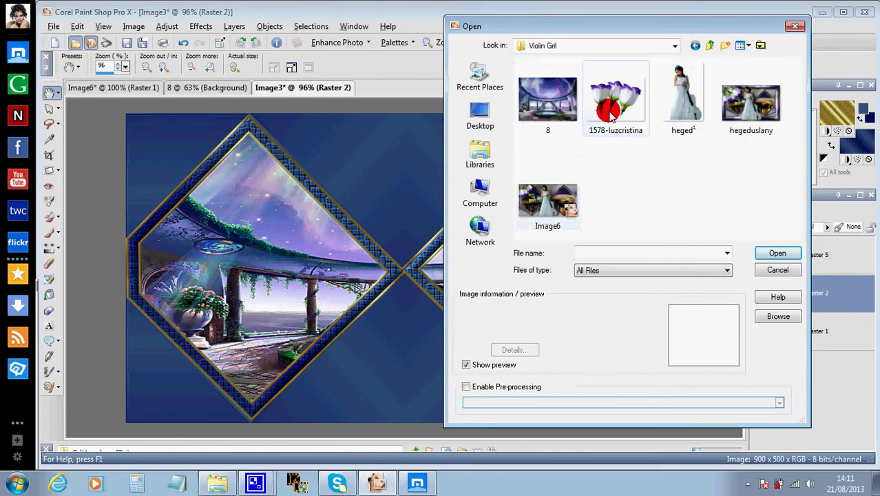
left_click(687, 98)
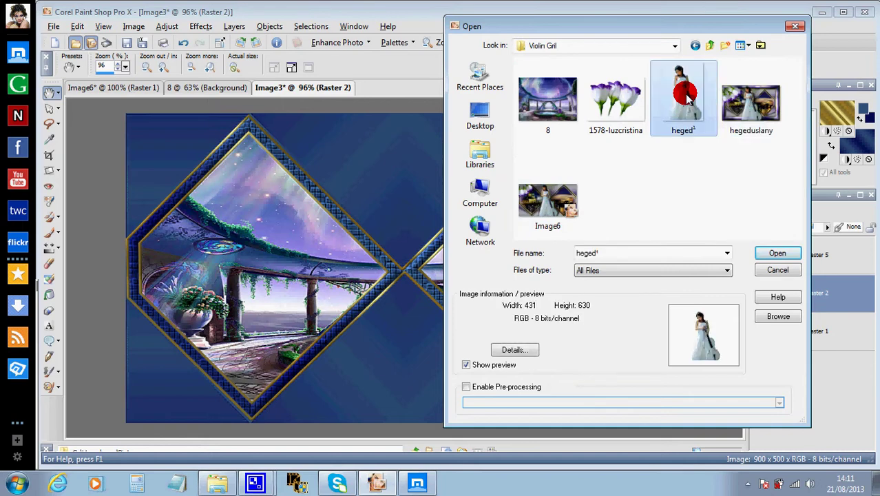
left_click(630, 104, "ctrl")
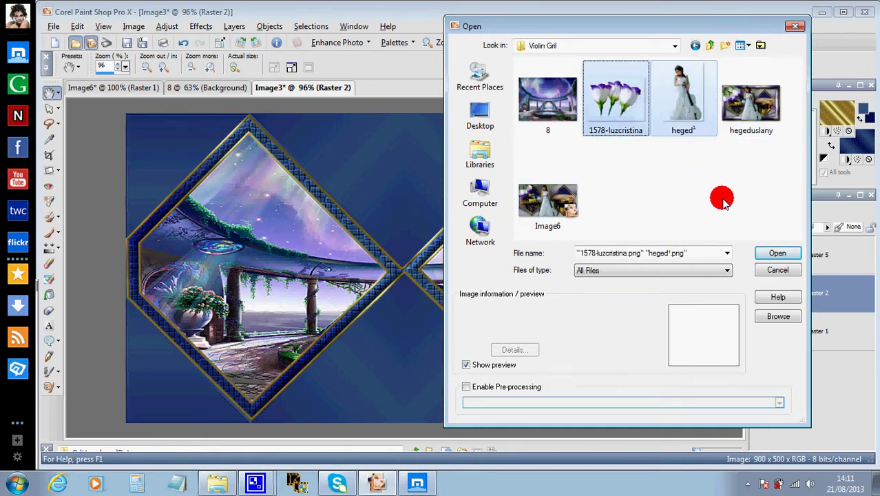
left_click(774, 254)
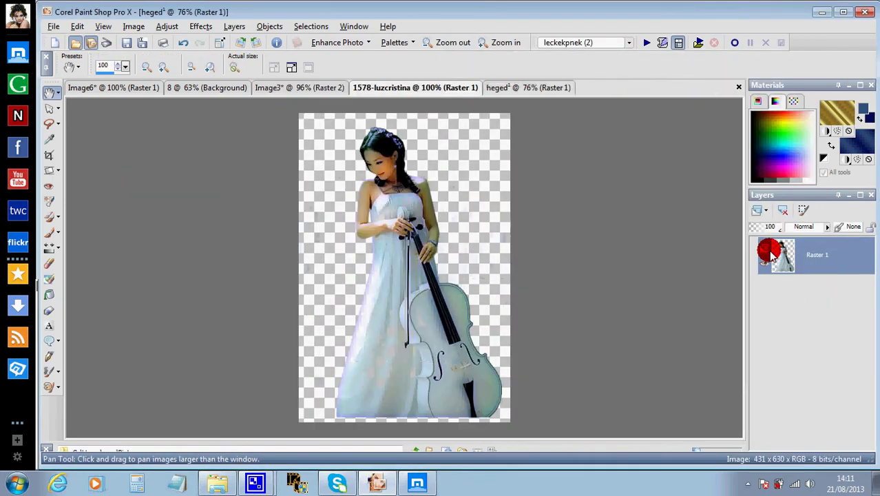
Close the scene image 8, check the newly opened flower and cellist images, and return to Image3
left_click(124, 87)
left_click(180, 88)
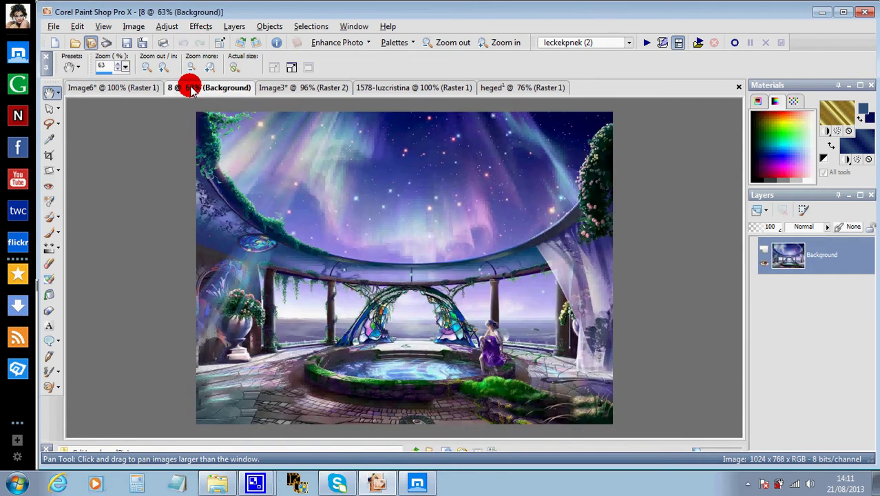
left_click(737, 88)
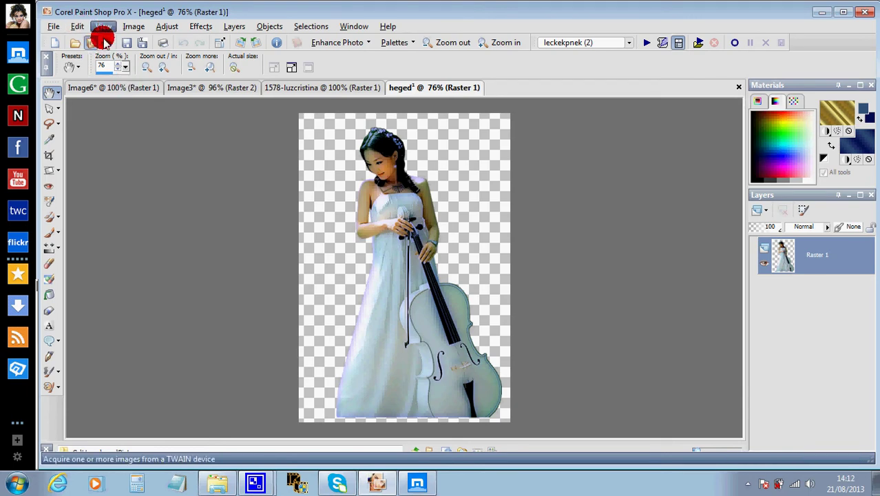
left_click(287, 85)
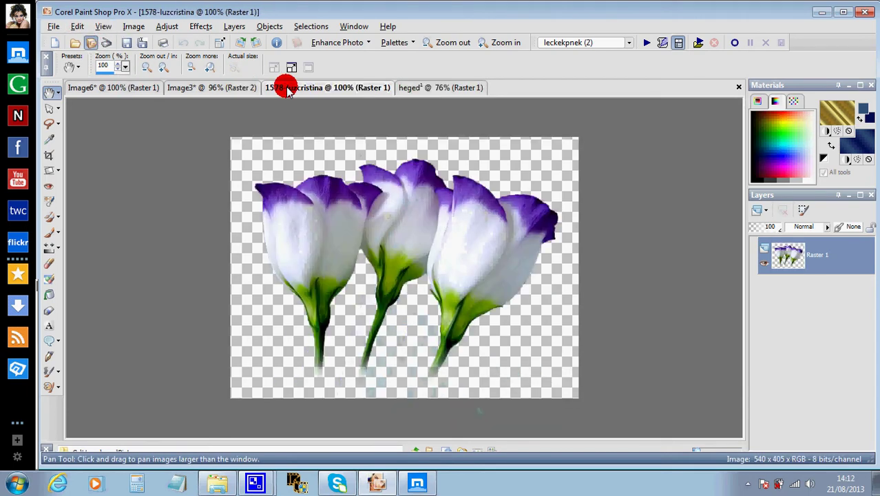
left_click(467, 87)
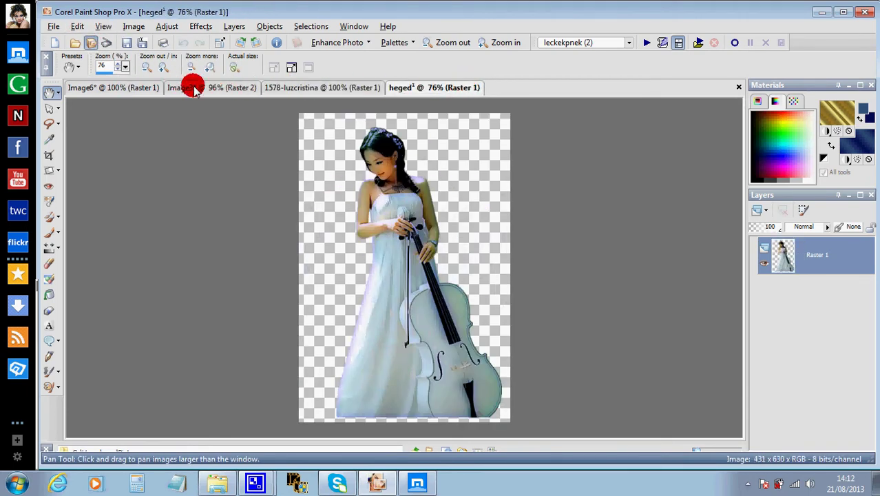
left_click(192, 88)
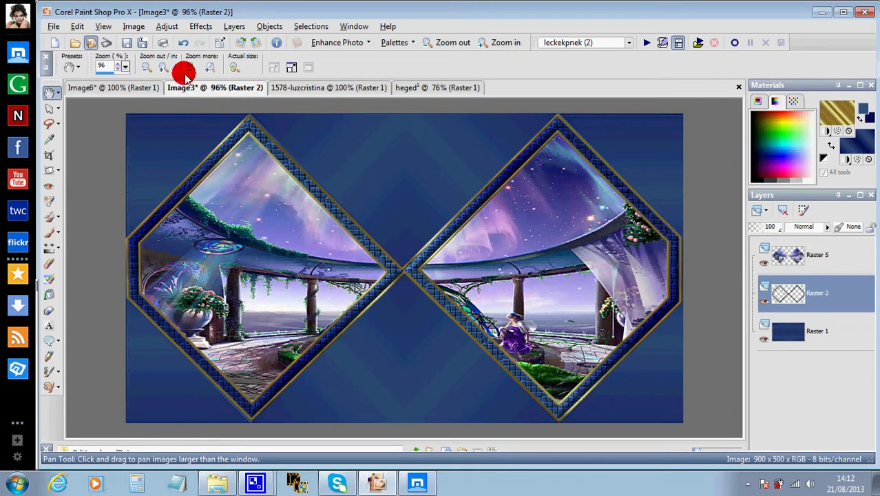
Add a symmetric 10-pixel bright green border around Image3
left_click(137, 26)
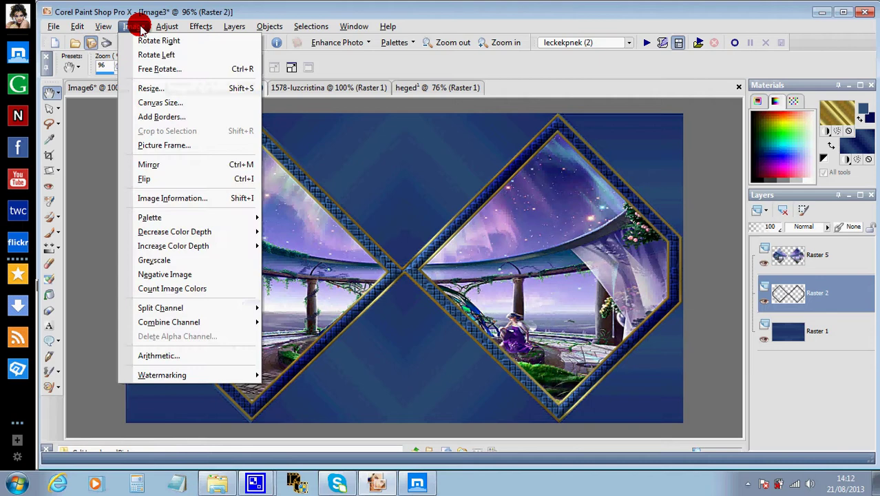
left_click(153, 116)
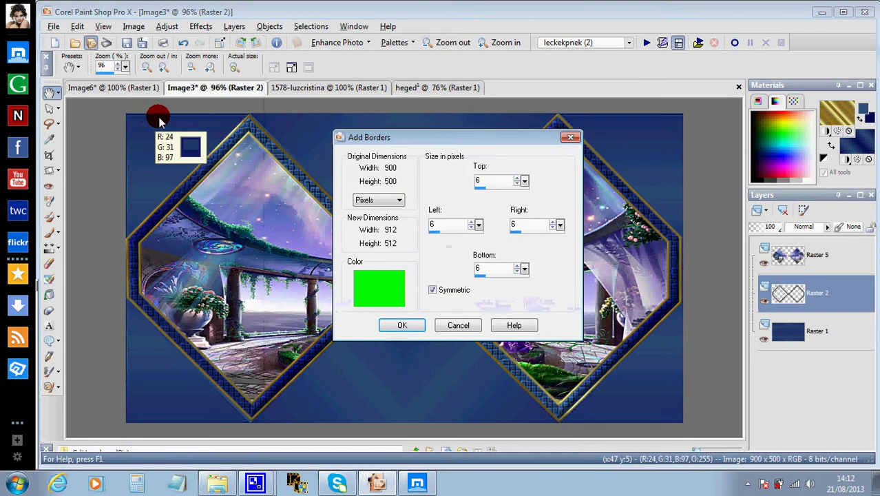
left_click(437, 231)
left_click_drag(437, 231, 421, 229)
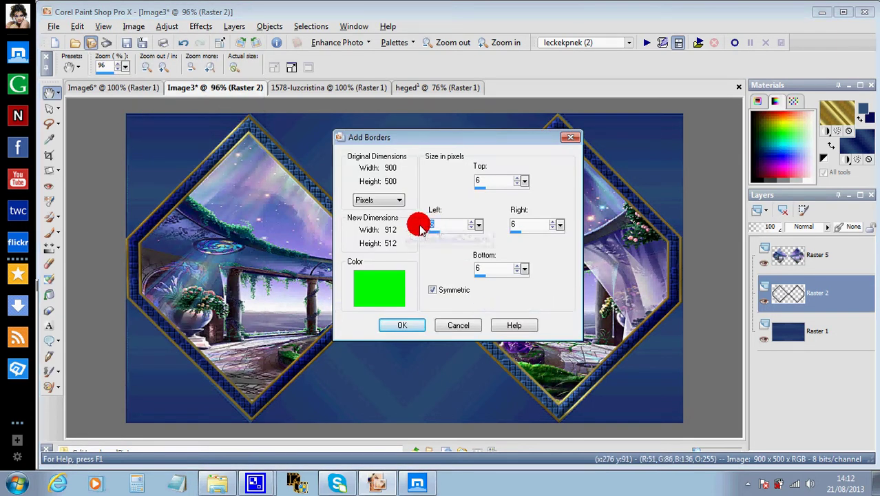
key("Return")
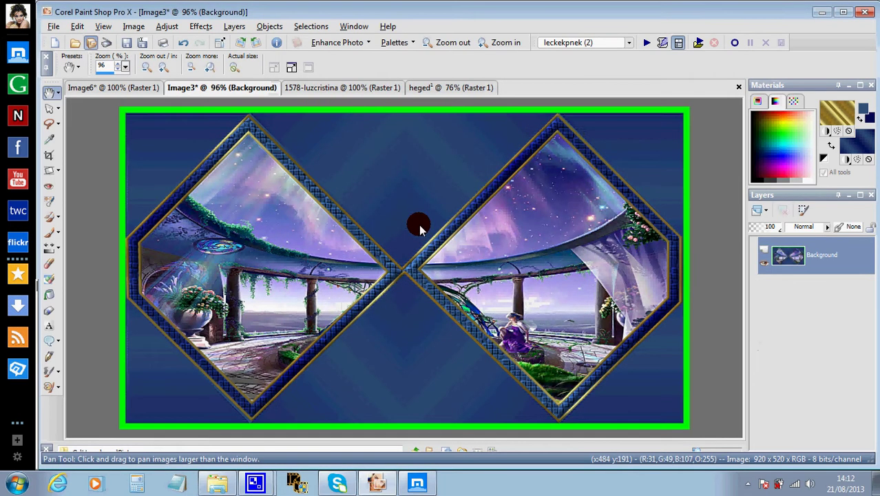
Select the green outer border with the Magic Wand and flood-fill it with the gold gradient
left_click(58, 127)
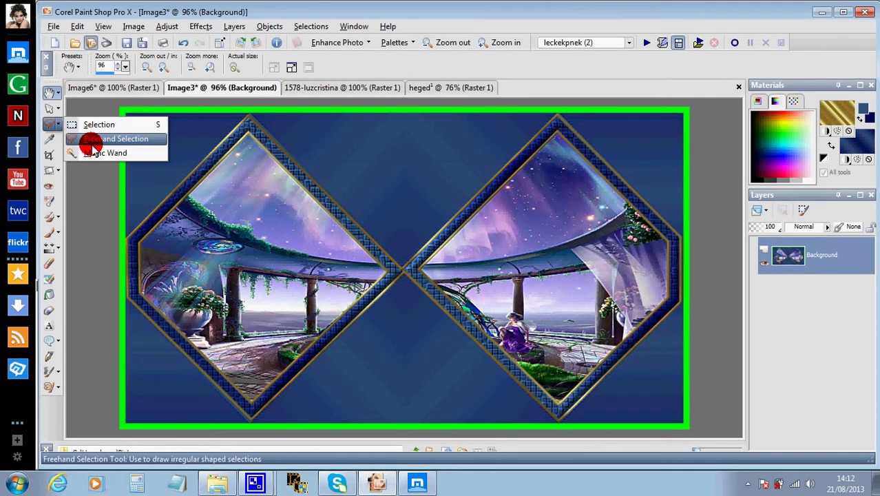
left_click(83, 152)
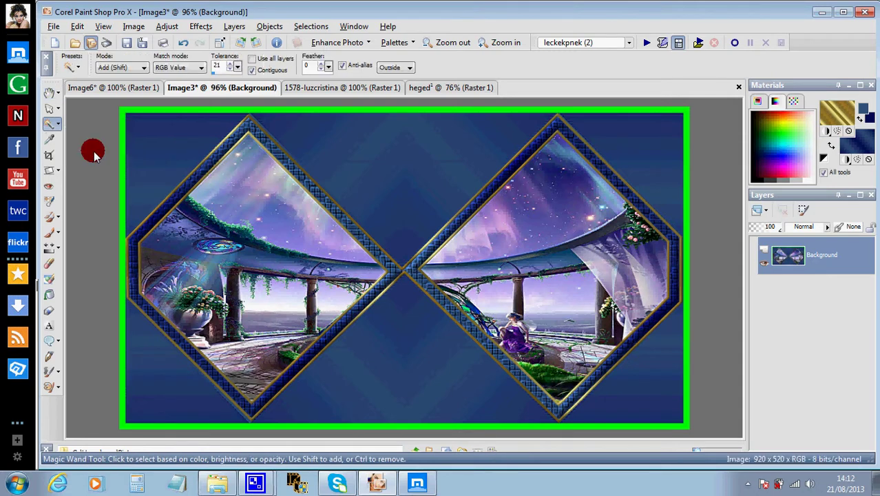
left_click(152, 111)
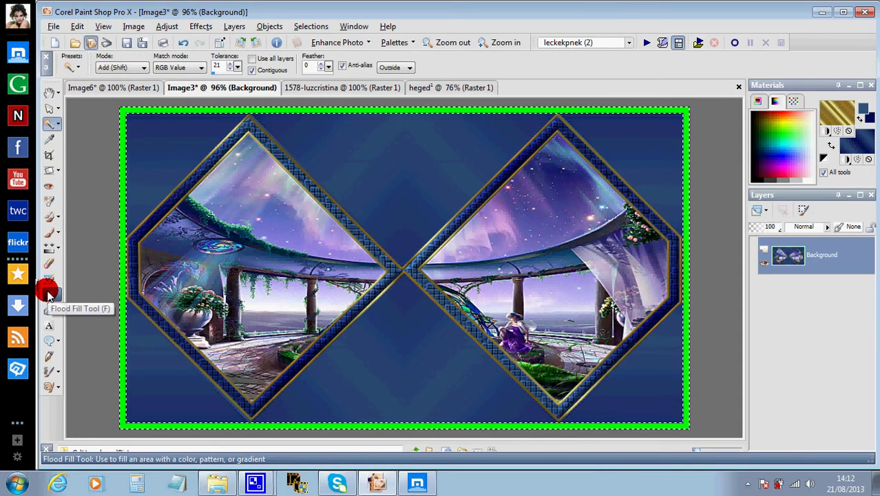
left_click(48, 295)
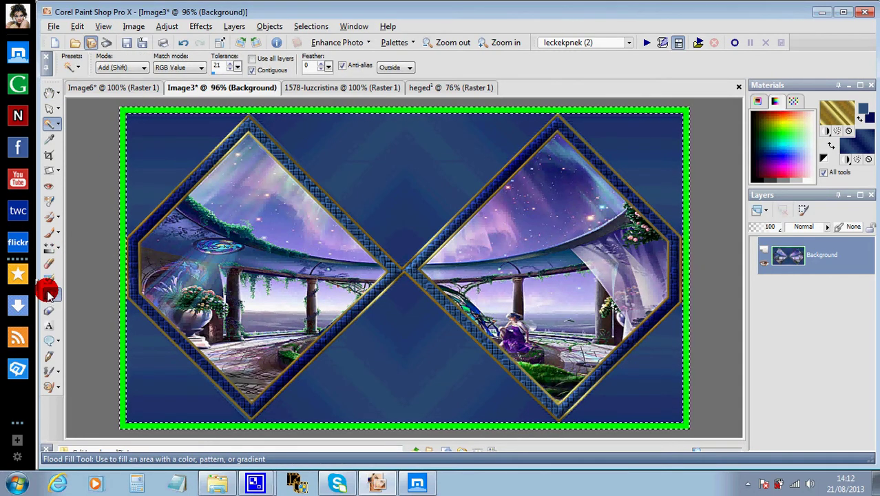
left_click(188, 114)
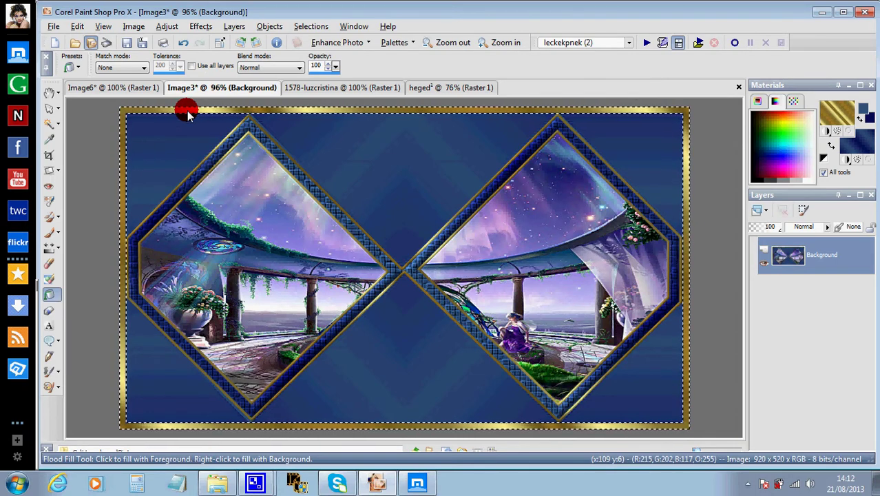
Add a new raster layer above the Background and clear the border selection
left_click(234, 26)
left_click(241, 37)
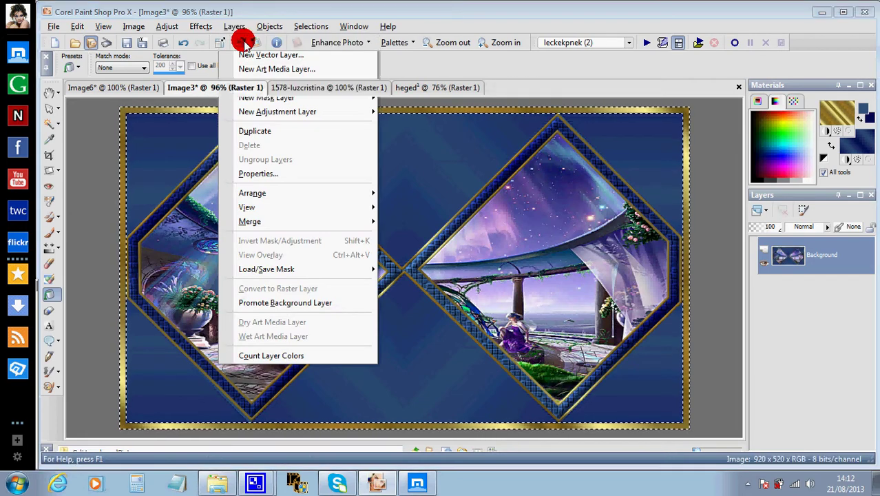
key("Return")
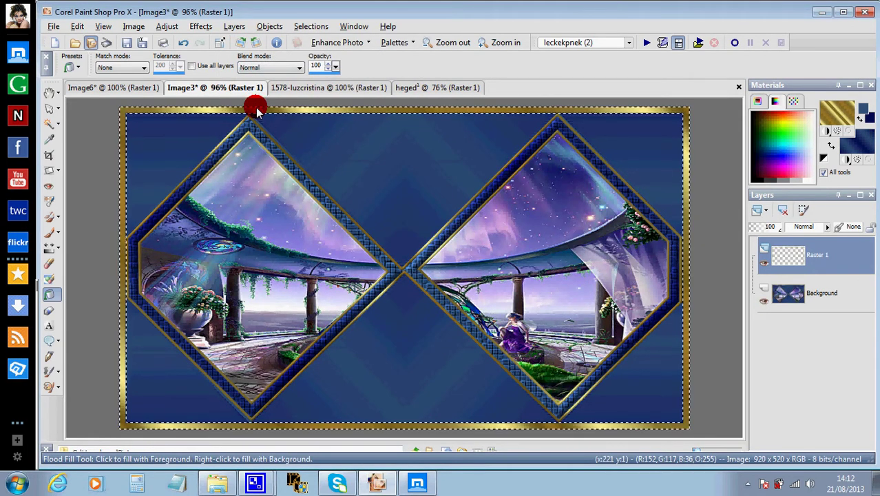
left_click(311, 26)
left_click(318, 55)
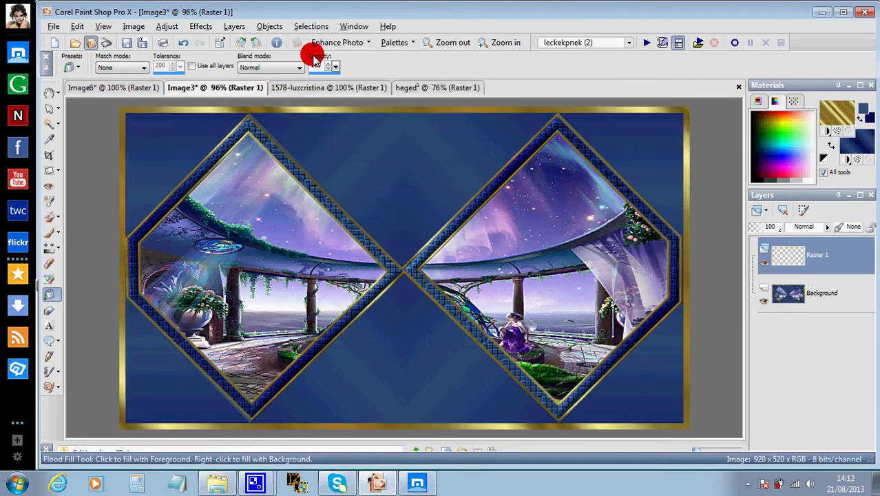
left_click(201, 27)
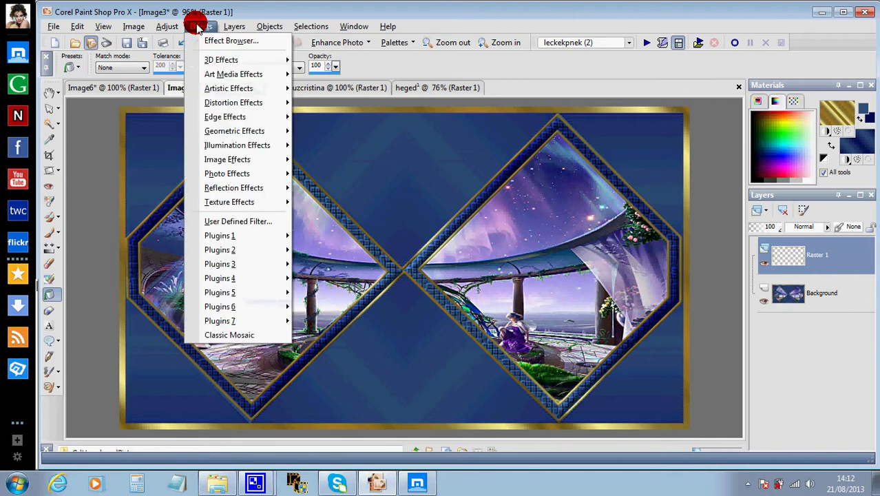
mouse_move(228, 235)
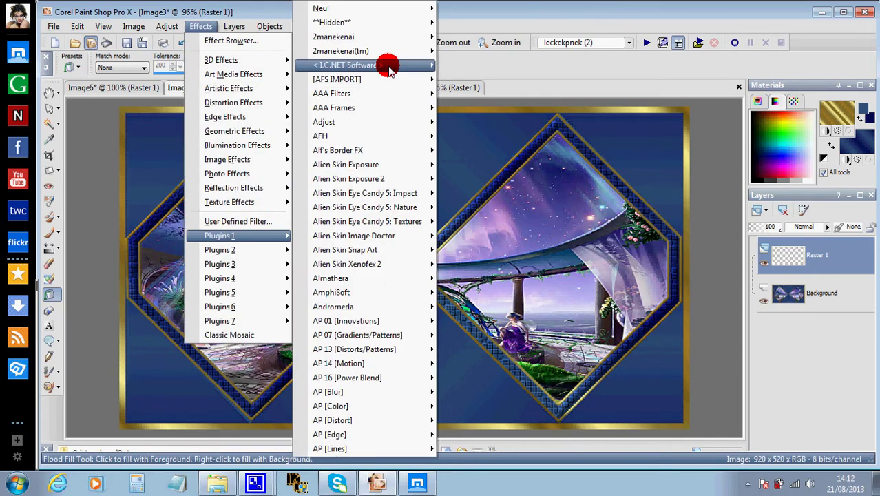
mouse_move(387, 64)
left_click(455, 67)
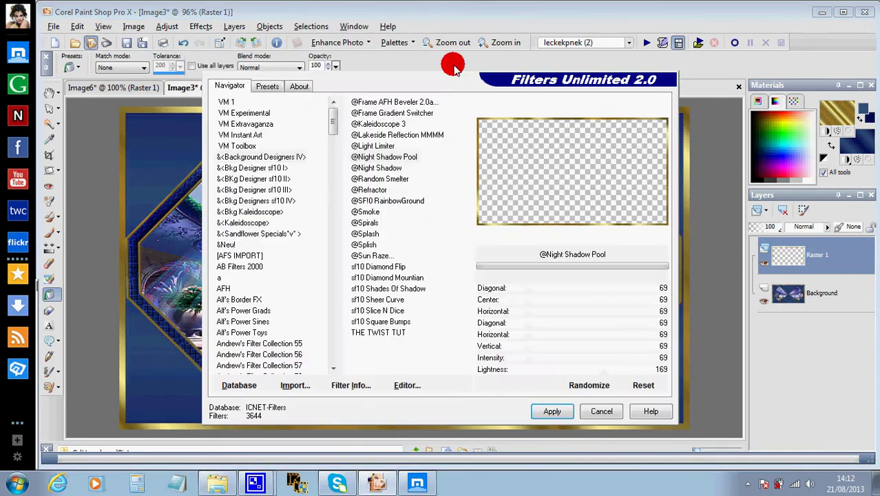
left_click(296, 158)
left_click(372, 157)
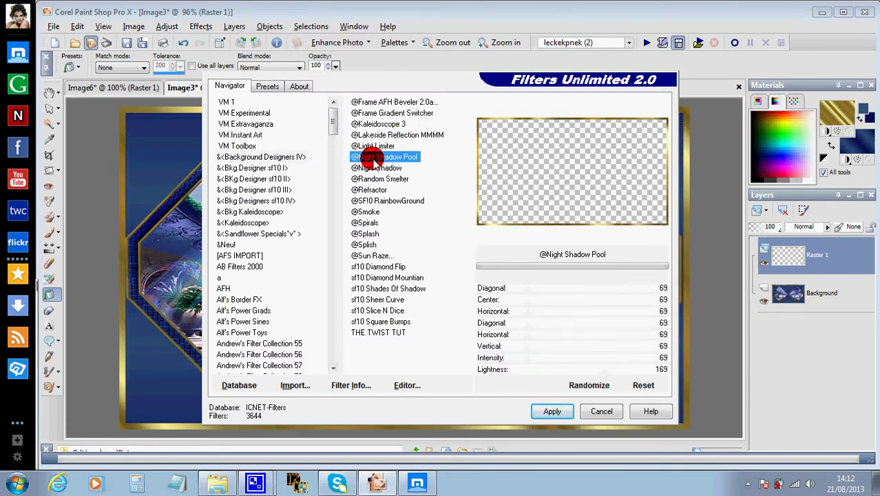
left_click(552, 411)
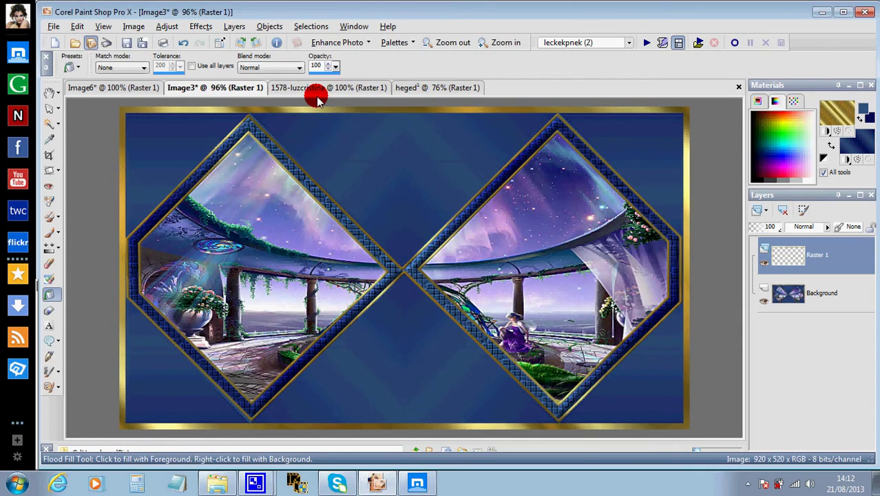
Open the Drop Shadow effect settings for the Raster 1 layer
left_click(234, 26)
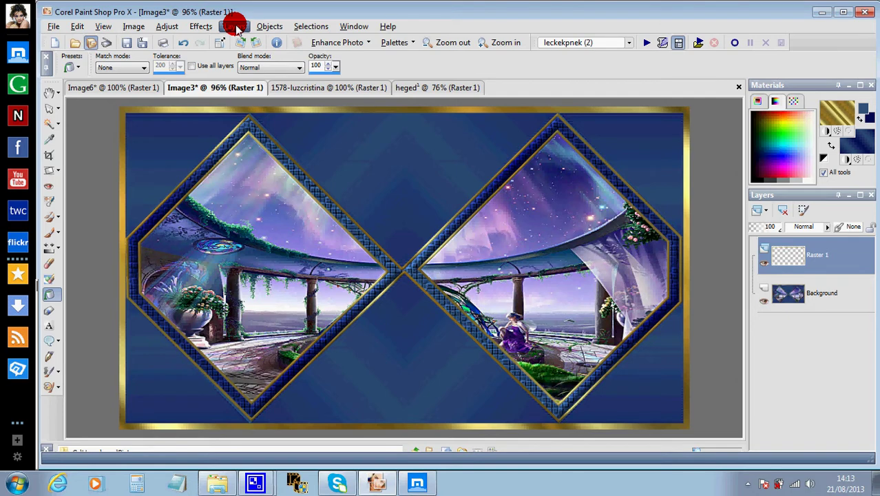
left_click(234, 27)
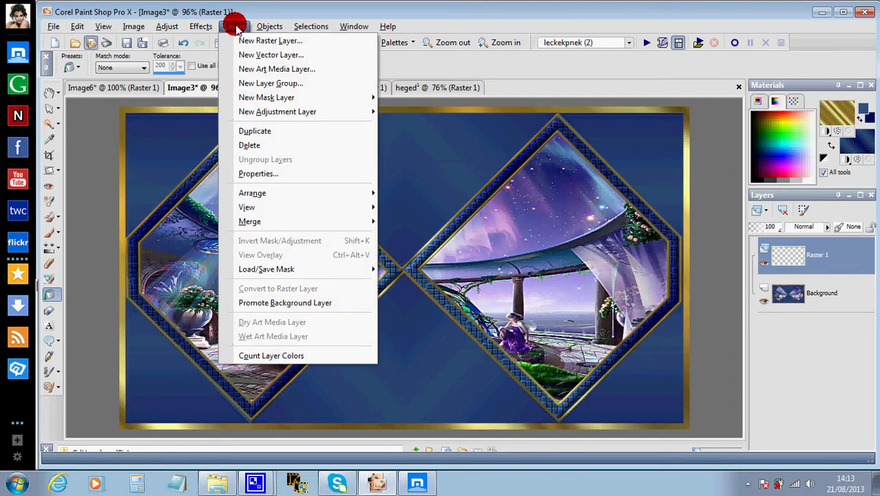
mouse_move(206, 28)
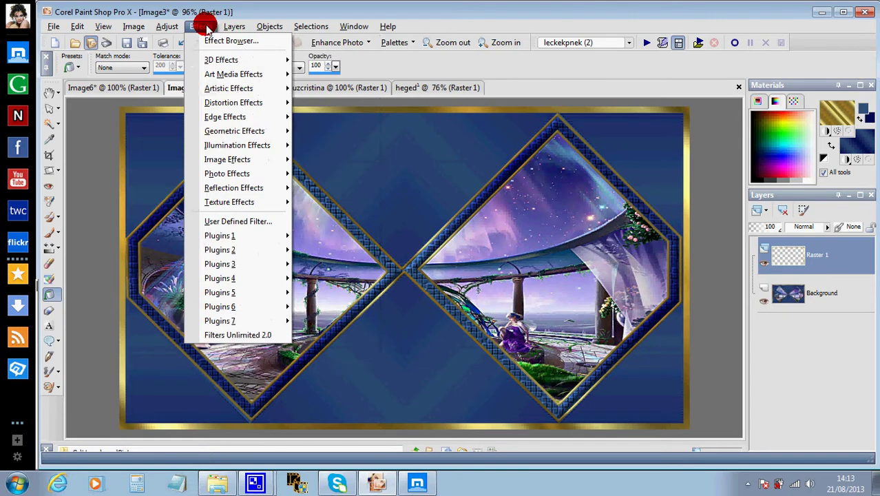
mouse_move(210, 60)
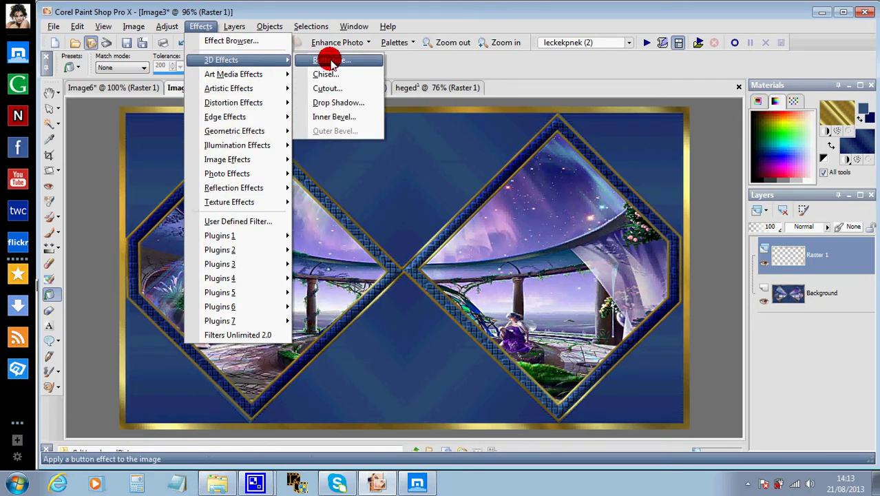
left_click(334, 102)
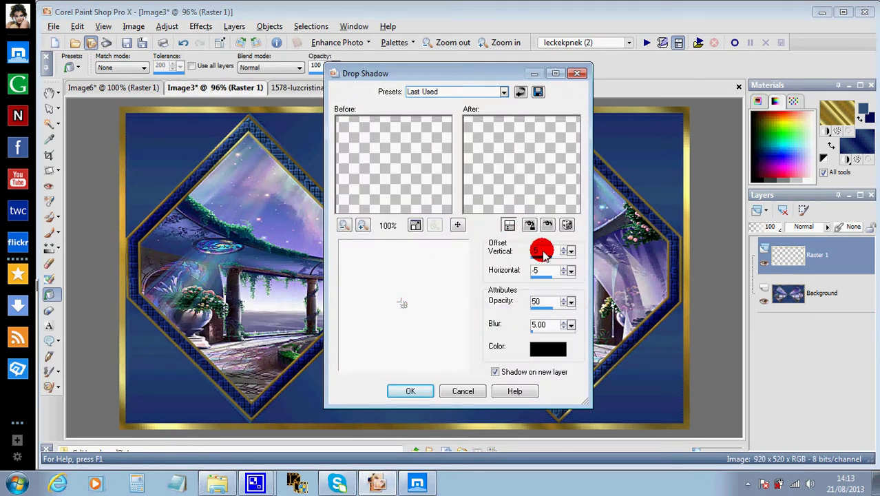
Apply the drop shadow to Raster 1 with offsets of -5, opacity 50 and blur 5.00, placing the shadow on a new layer
left_click(495, 372)
left_click(421, 391)
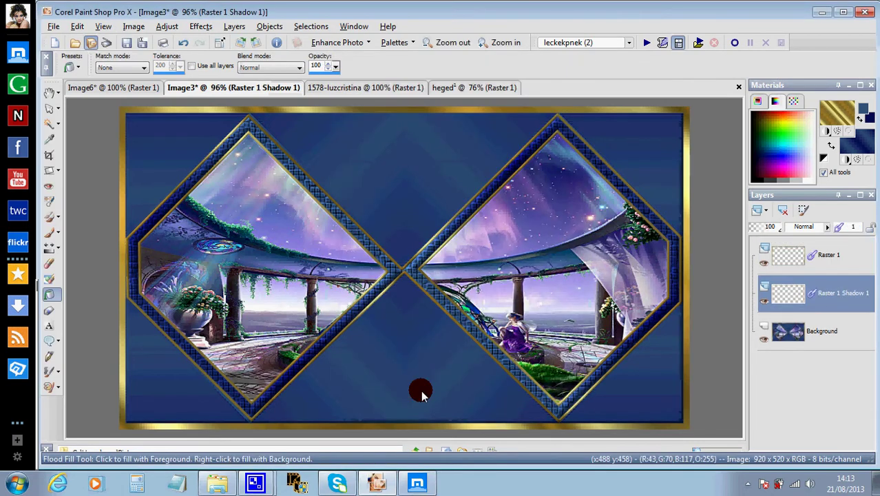
Add a second drop shadow to Raster 1 with vertical and horizontal offsets of 5, keeping it on its own layer
left_click(788, 254)
left_click(52, 92)
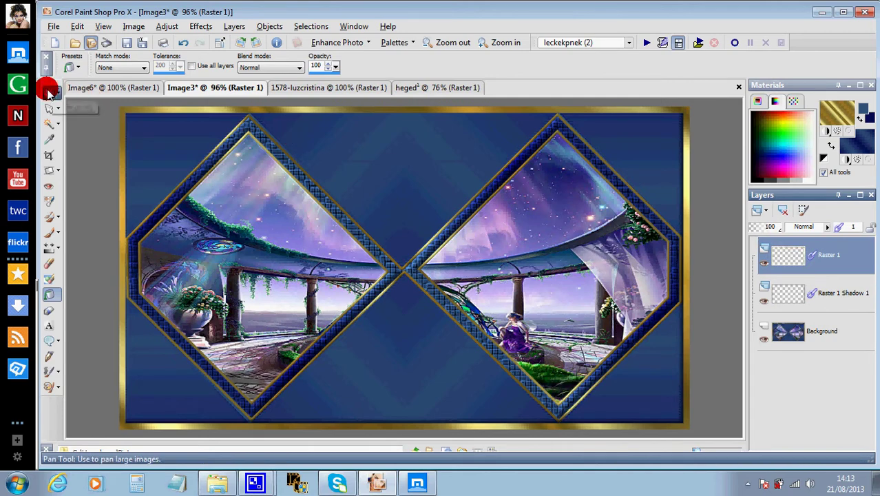
left_click(201, 26)
mouse_move(220, 60)
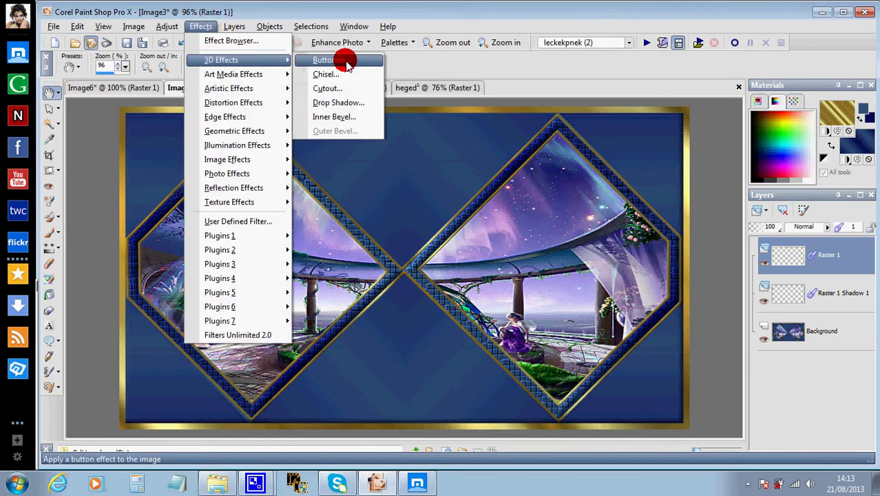
left_click(336, 102)
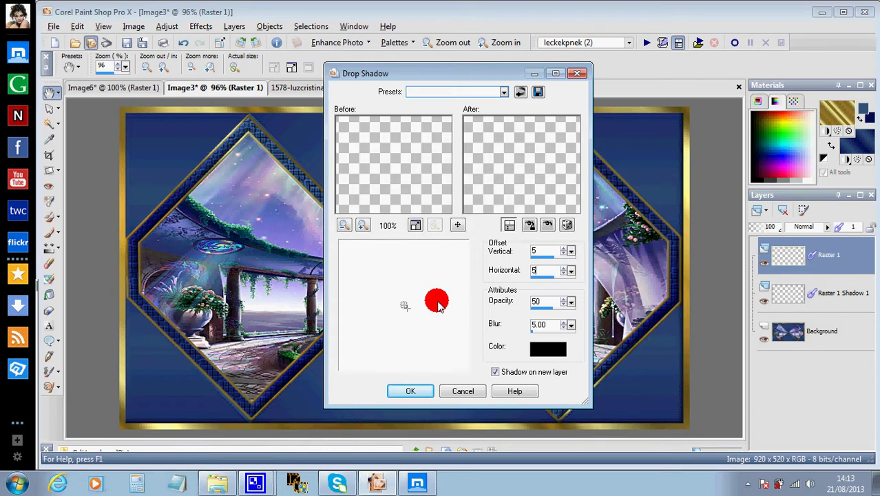
left_click(417, 389)
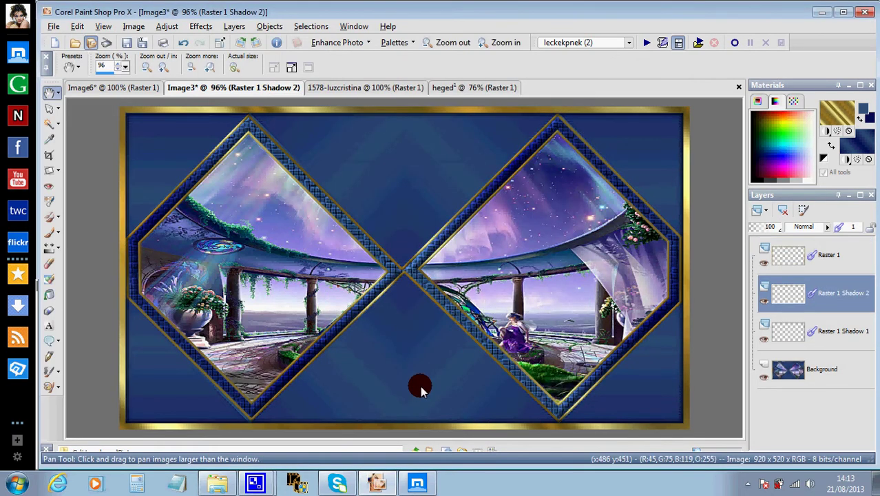
Merge the second shadow layer down into the Raster 1 Shadow 1 layer
left_click(234, 26)
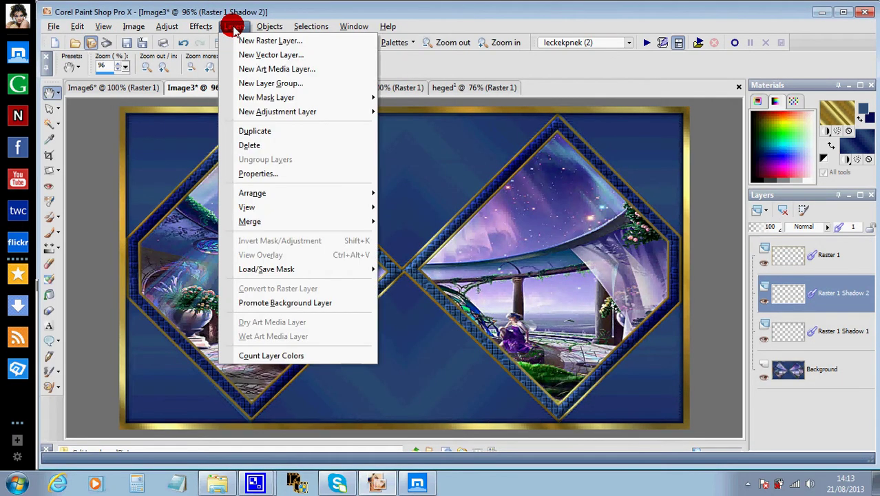
mouse_move(316, 222)
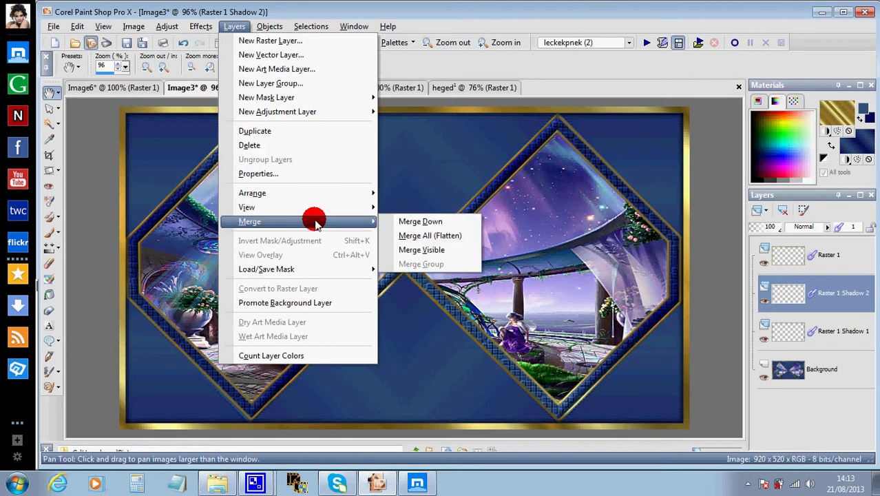
left_click(410, 220)
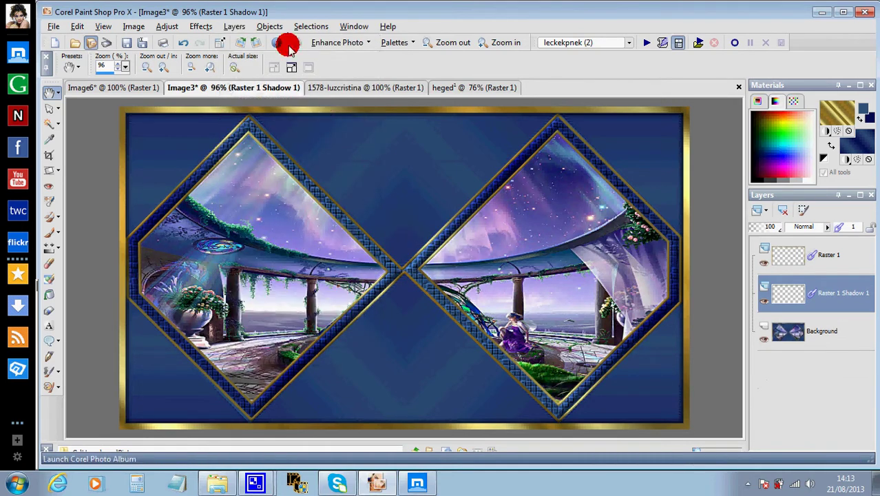
Duplicate the Raster 1 Shadow 1 layer and merge the copy down into the original
left_click(234, 26)
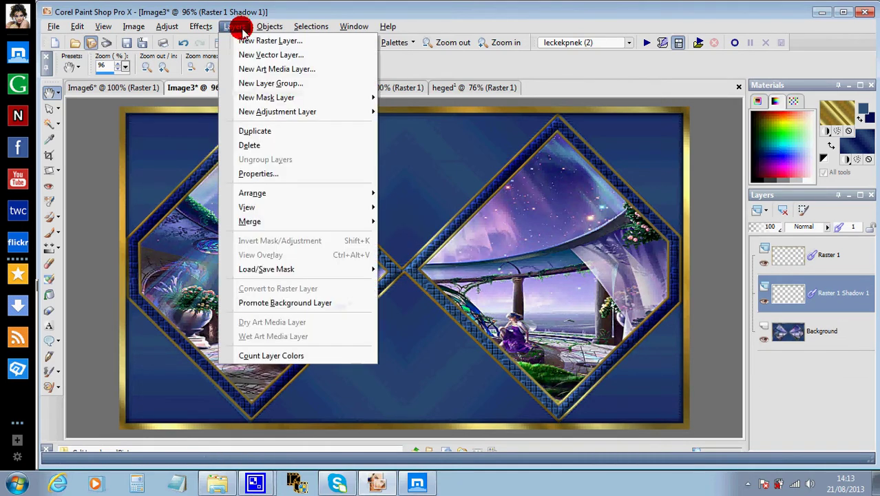
left_click(254, 132)
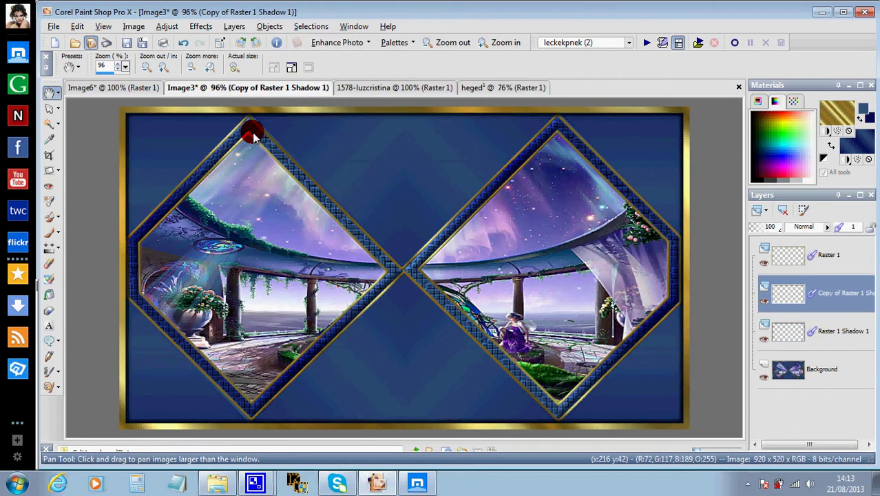
left_click(230, 27)
mouse_move(273, 221)
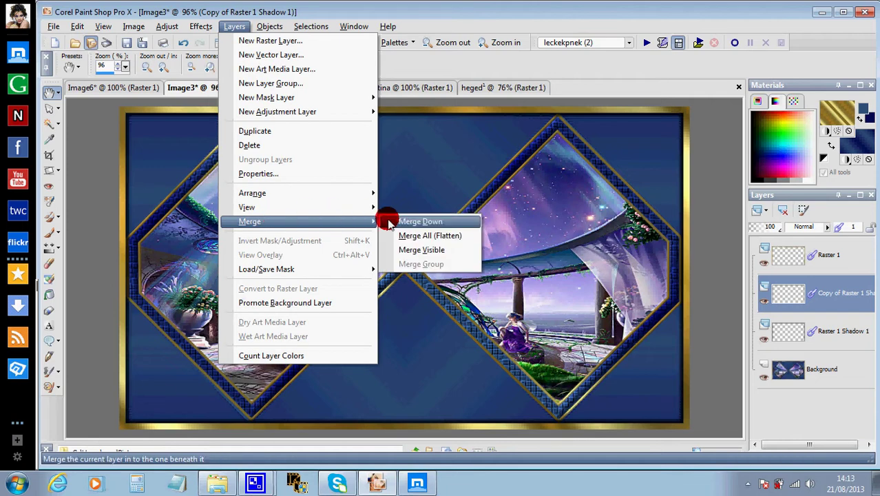
left_click(416, 221)
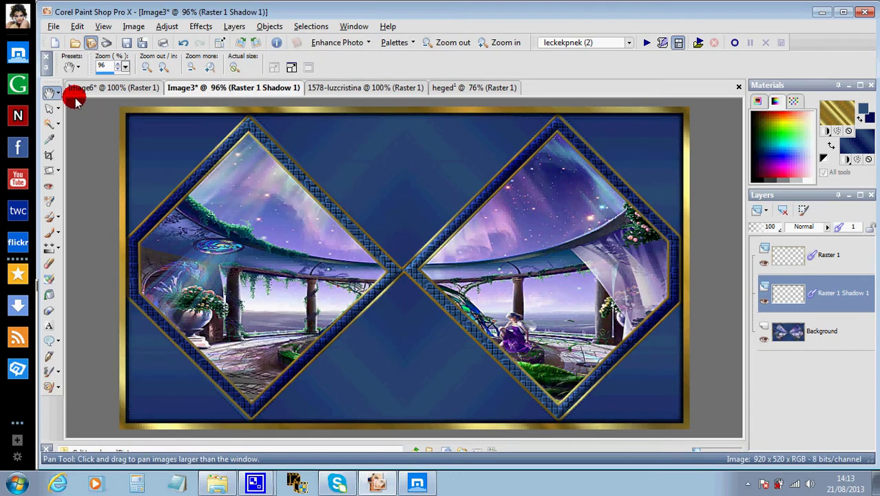
Add a symmetric 60-pixel green border around the image
left_click(450, 42)
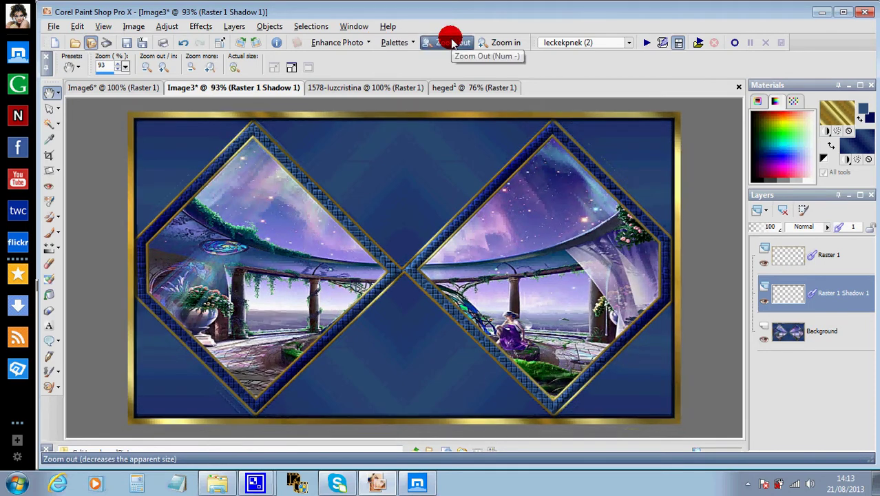
left_click(451, 42)
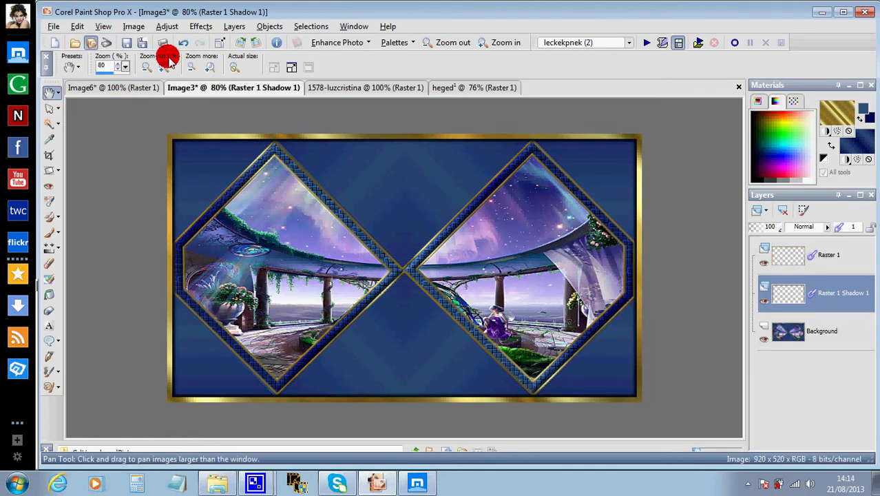
left_click(136, 25)
left_click(159, 117)
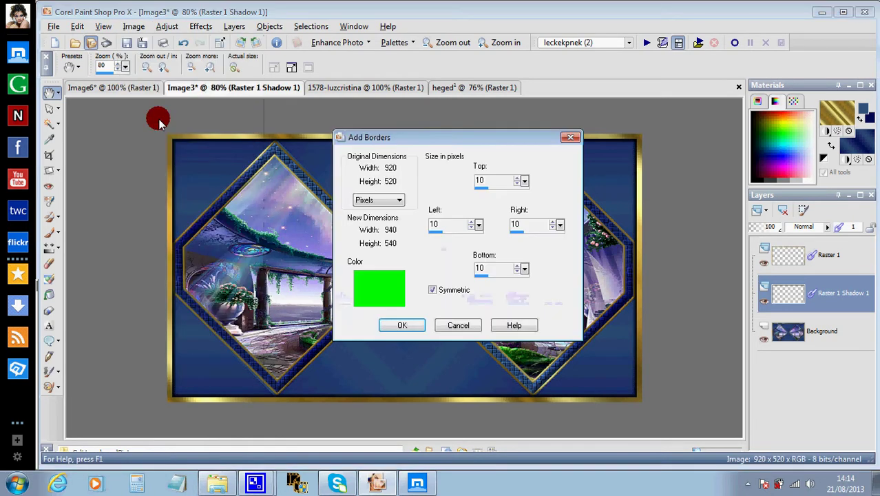
left_click(441, 224)
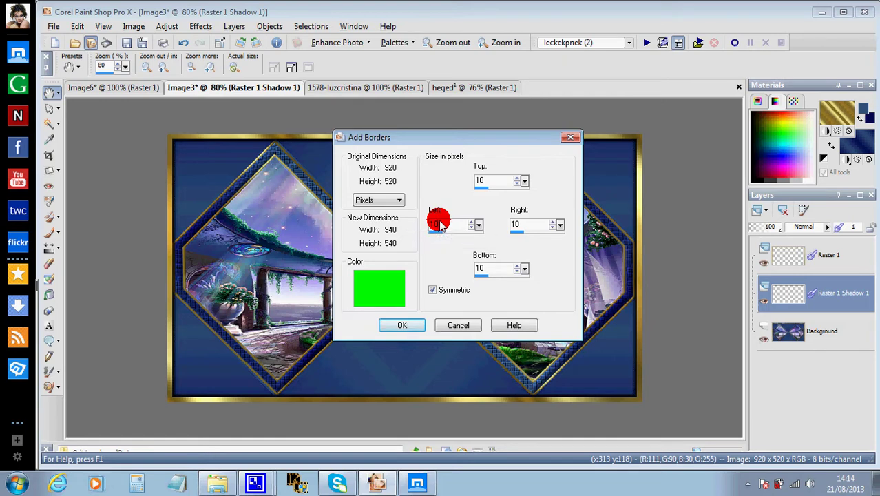
type("060")
key("Return")
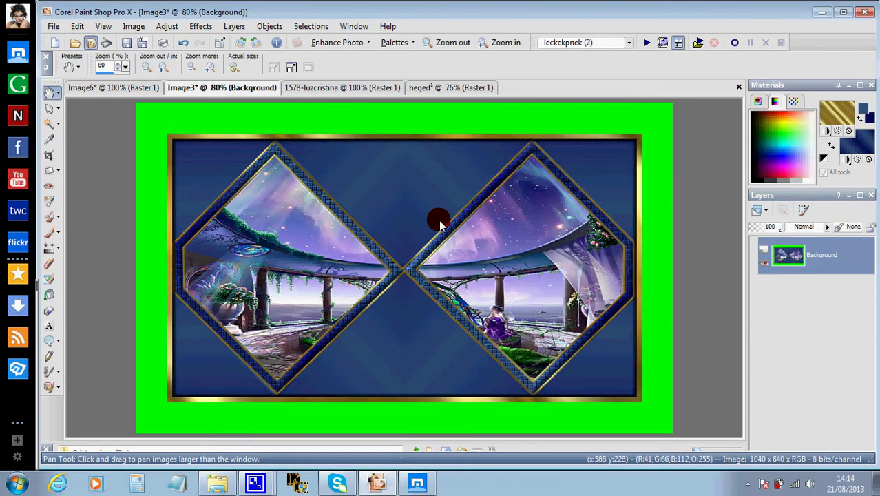
Select the green border with the Magic Wand at tolerance 21
left_click(60, 110)
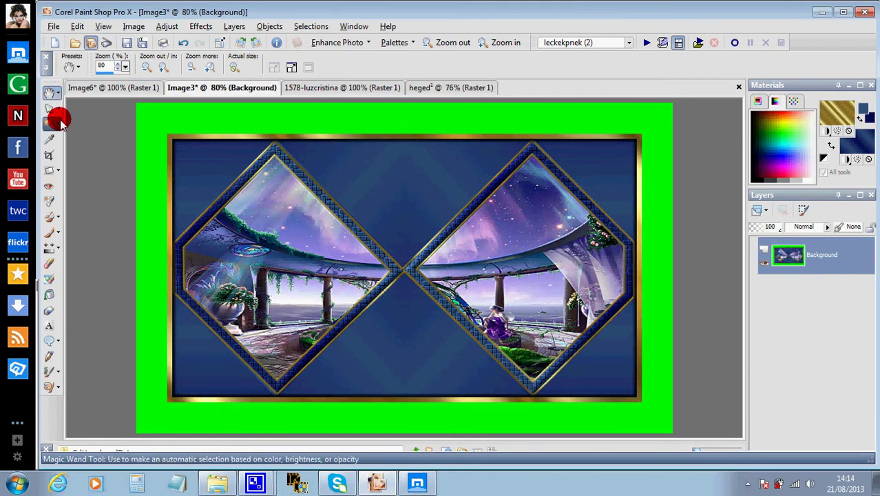
left_click(57, 123)
left_click(97, 154)
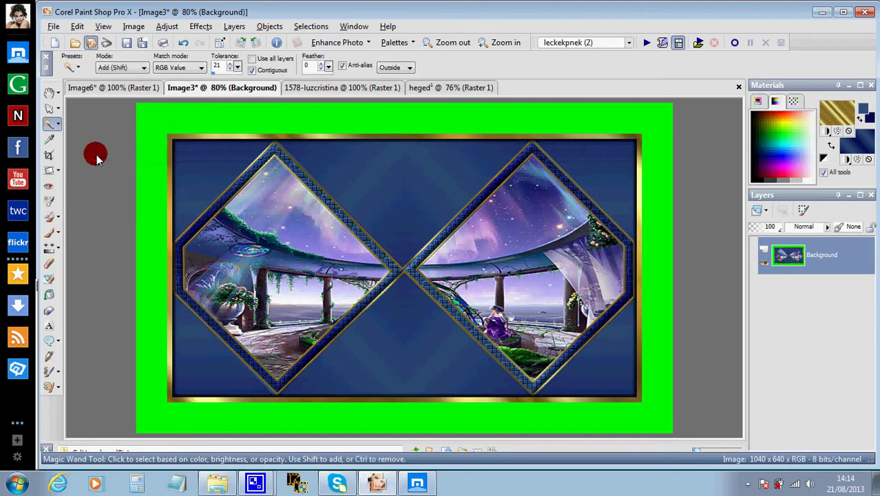
left_click(247, 117)
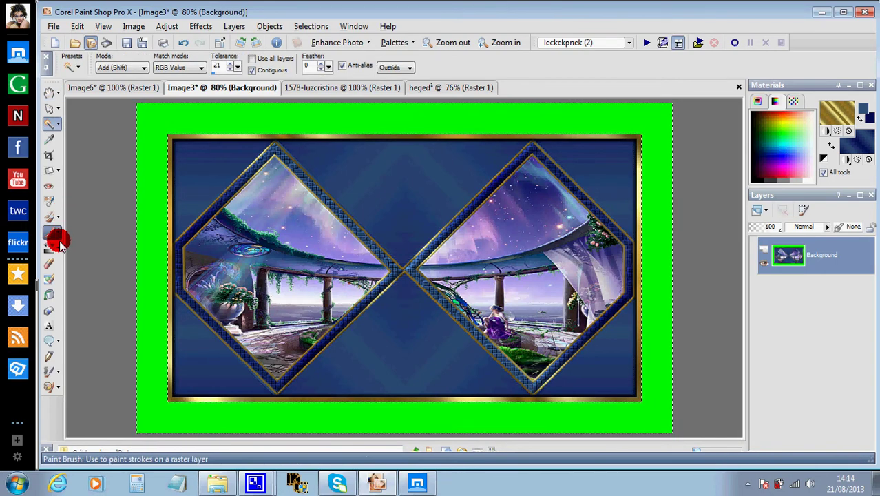
Swap the foreground and background materials and flood fill the selected border with the blue gradient
left_click(50, 294)
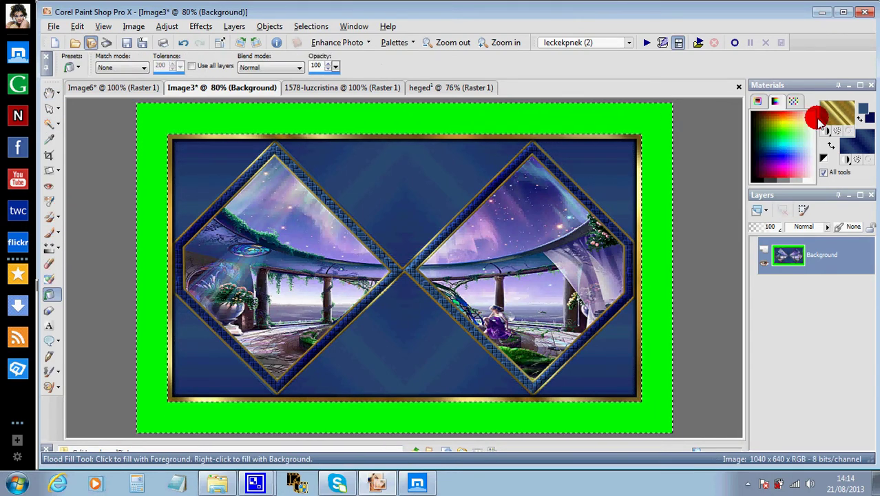
left_click(831, 145)
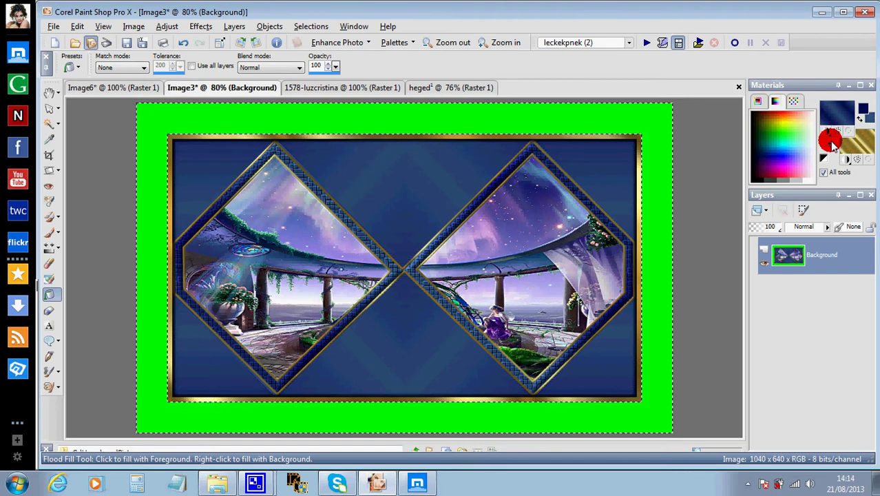
left_click(638, 121)
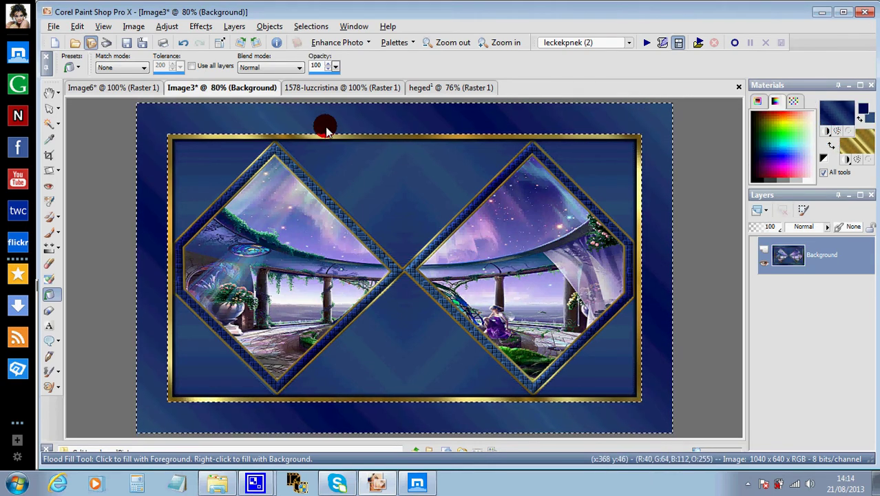
Apply an Inner Bevel to the selected blue border with width 30 and depth 15
left_click(200, 26)
left_click(207, 61)
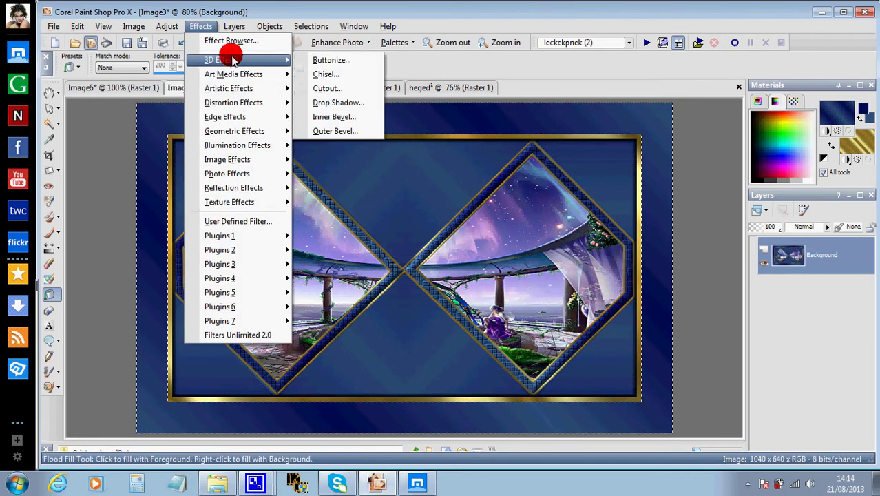
left_click(340, 118)
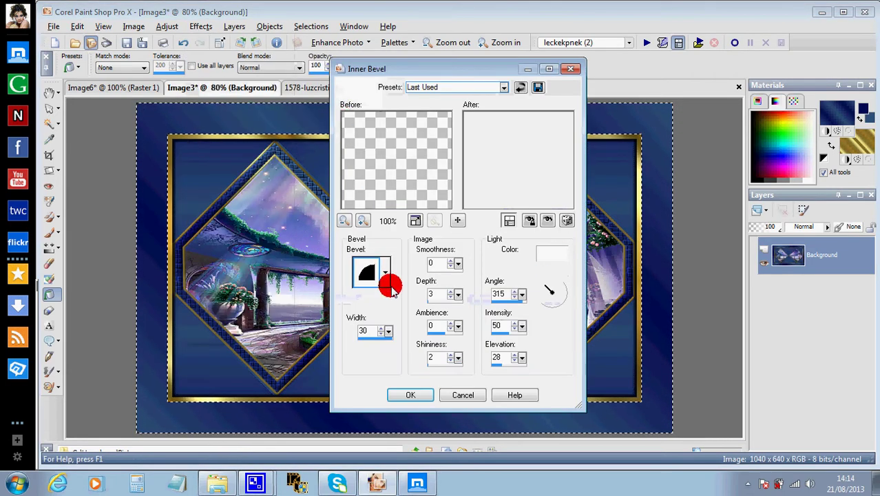
left_click(433, 295)
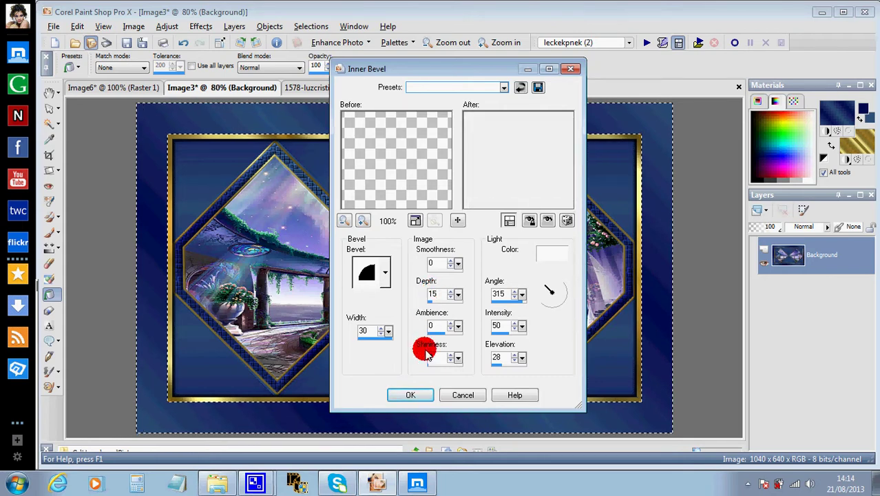
left_click(426, 394)
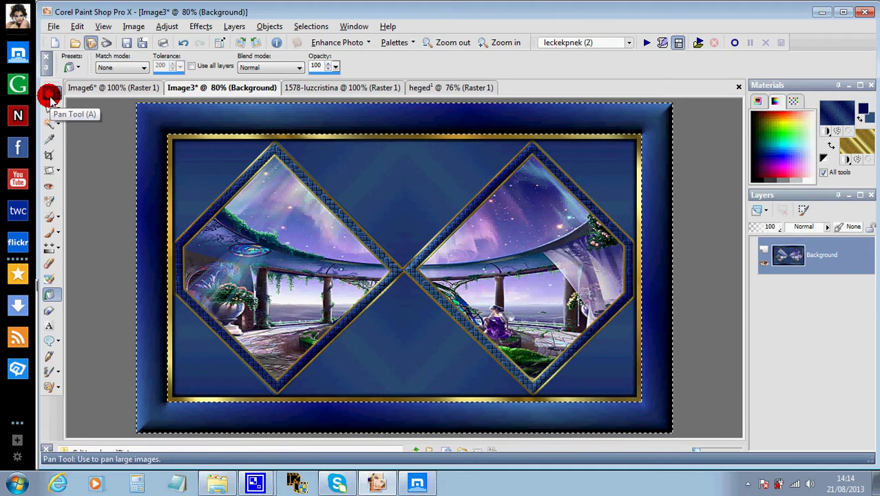
left_click(51, 96)
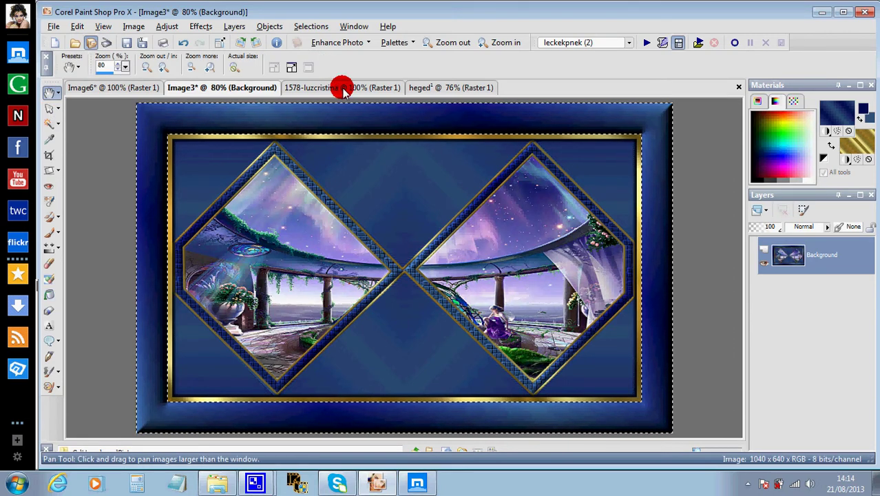
Apply Seamless Tiling to the 1578-luzcristina flower image with the Corner method, Bidirectional direction, 50% transition and Linear corners, then copy the result
left_click(343, 90)
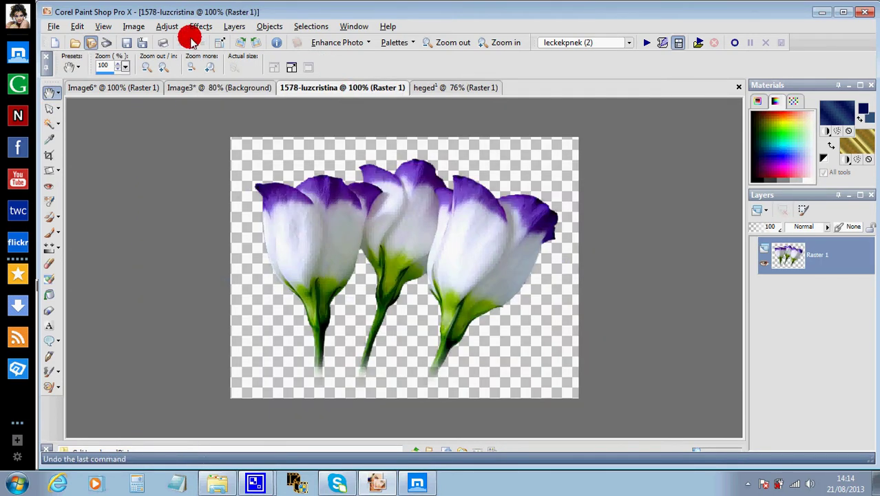
left_click(198, 28)
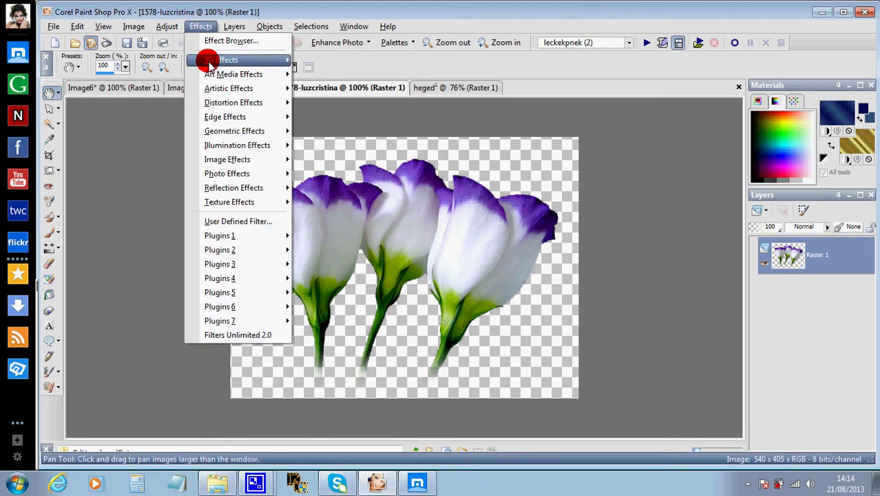
mouse_move(215, 119)
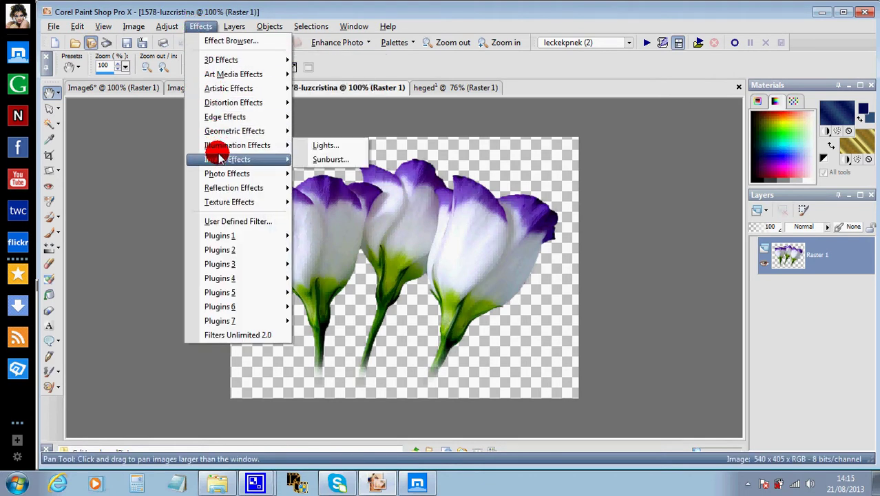
mouse_move(265, 160)
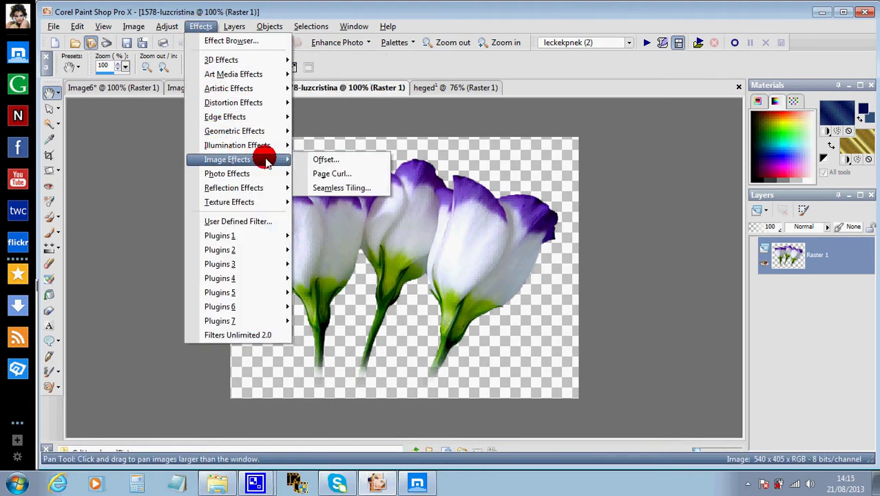
left_click(321, 190)
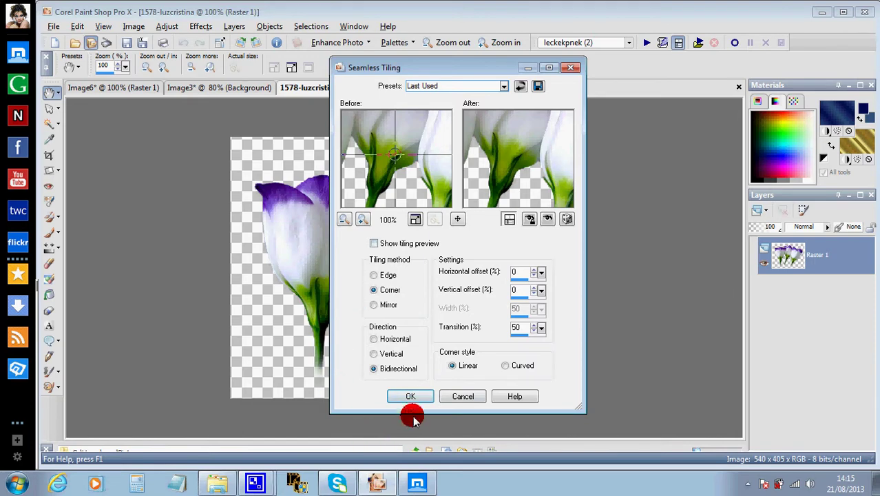
left_click(412, 394)
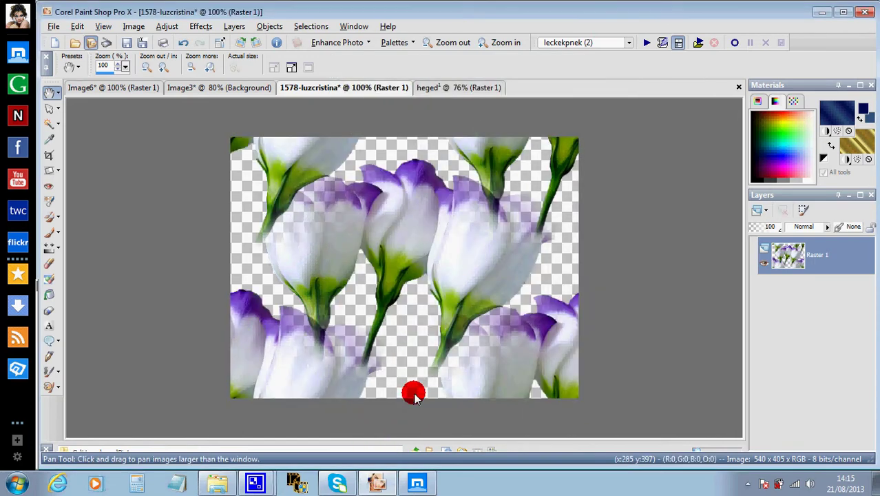
left_click(78, 26)
left_click(94, 102)
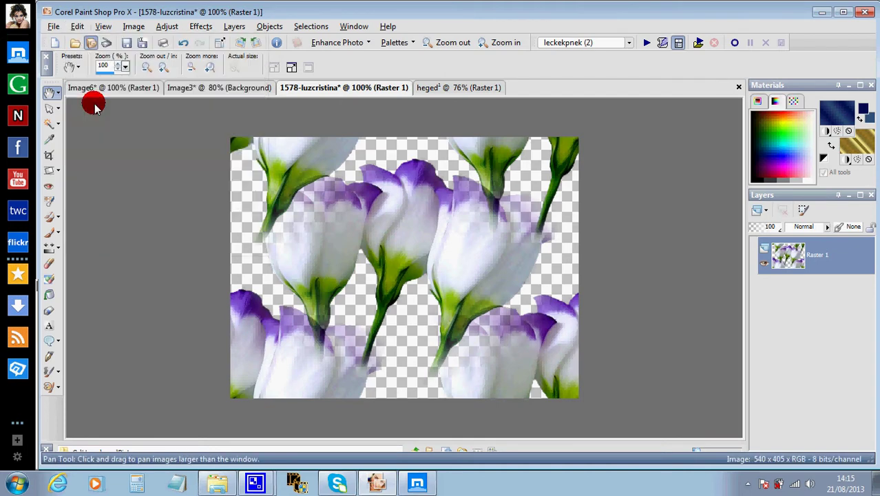
Switch to Image3 and set the foreground material to the 1578-luzcristina flower pattern
left_click(197, 88)
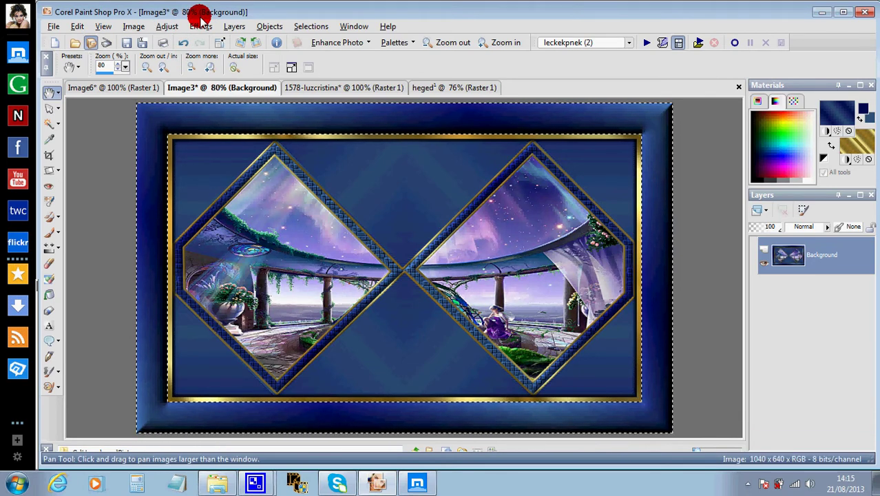
left_click(845, 119)
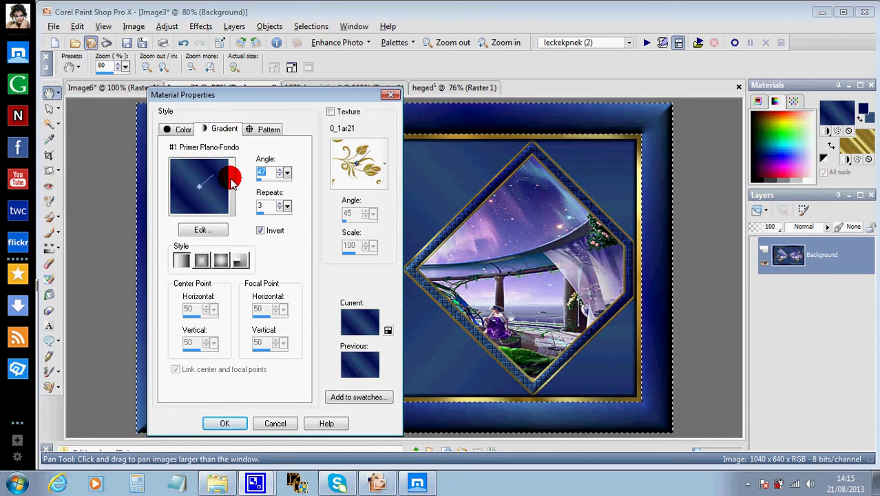
left_click(267, 128)
left_click(235, 183)
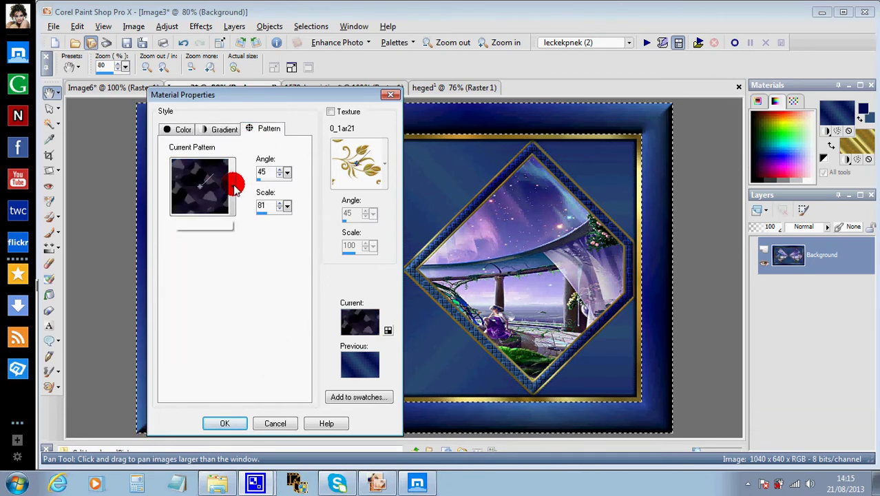
left_click(354, 268)
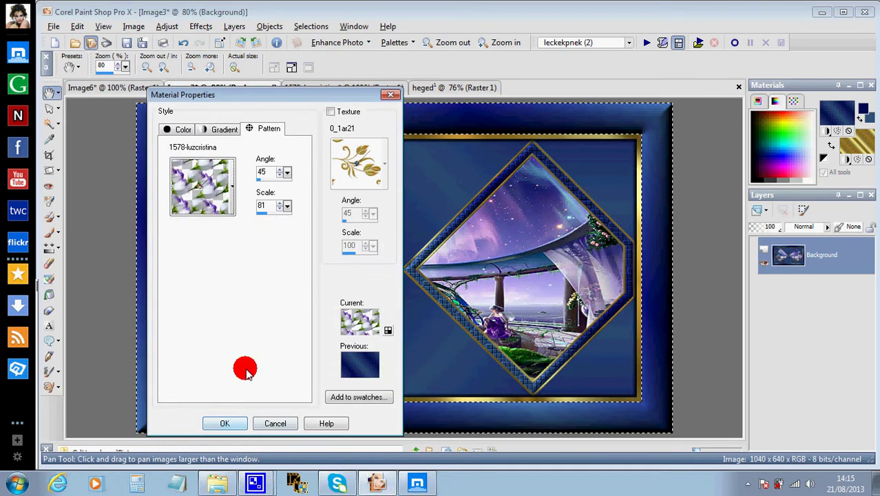
left_click_drag(265, 213, 276, 112)
left_click(230, 424)
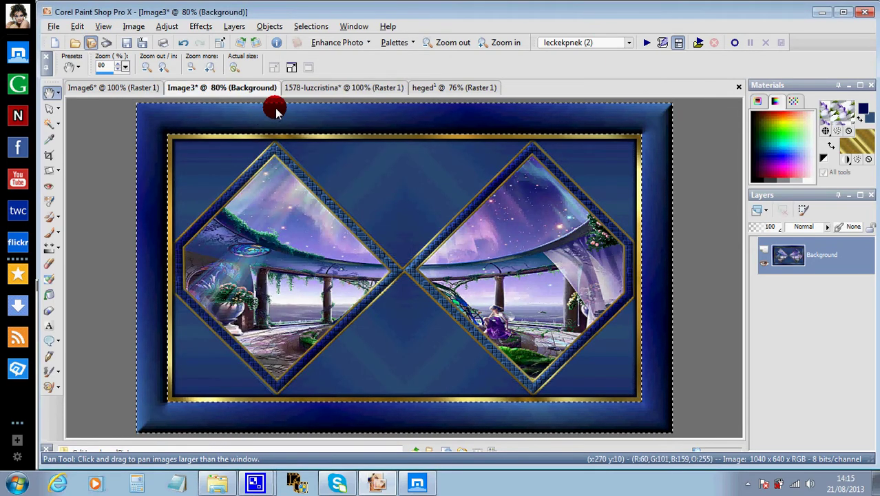
Add a new raster layer and flood fill the selected outer border with the flower pattern
left_click(234, 26)
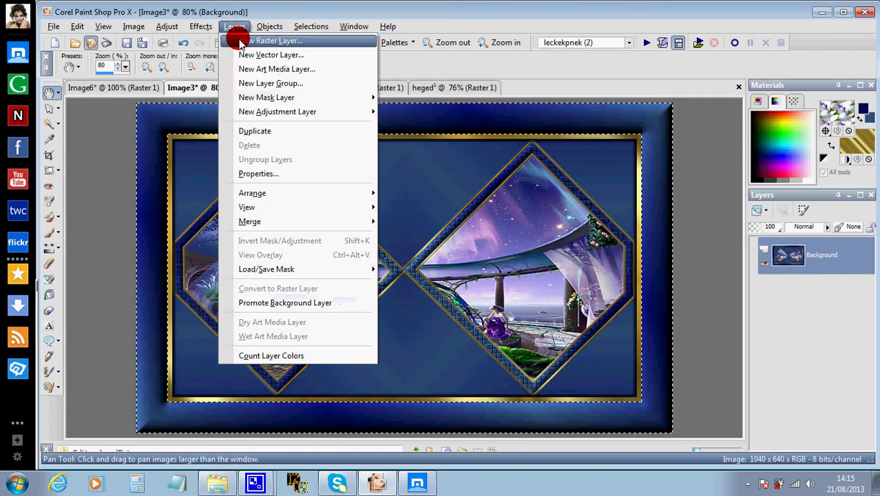
left_click(241, 41)
key("Return")
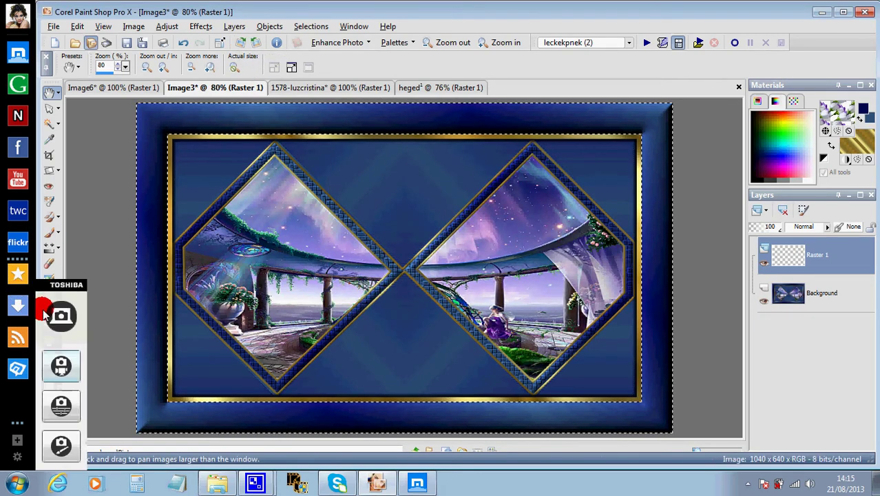
left_click(49, 295)
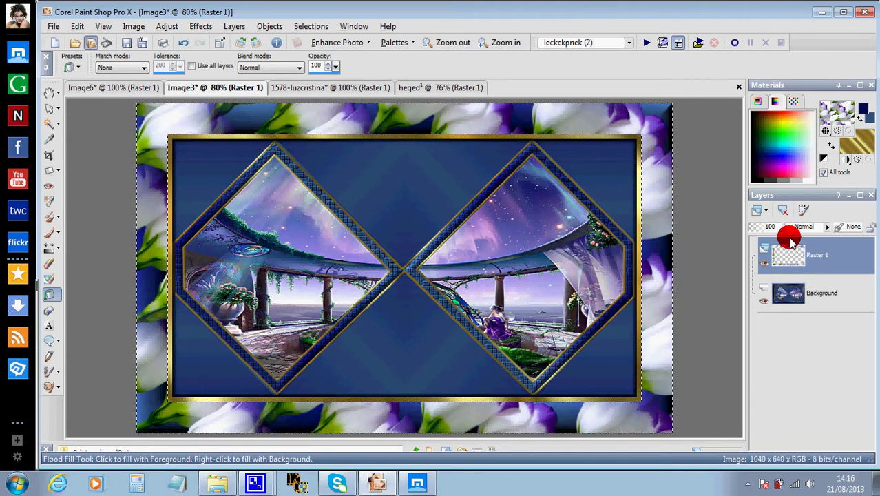
Lower the flower pattern layer's opacity to 32 and apply Sharpen More to it
left_click_drag(781, 233, 767, 232)
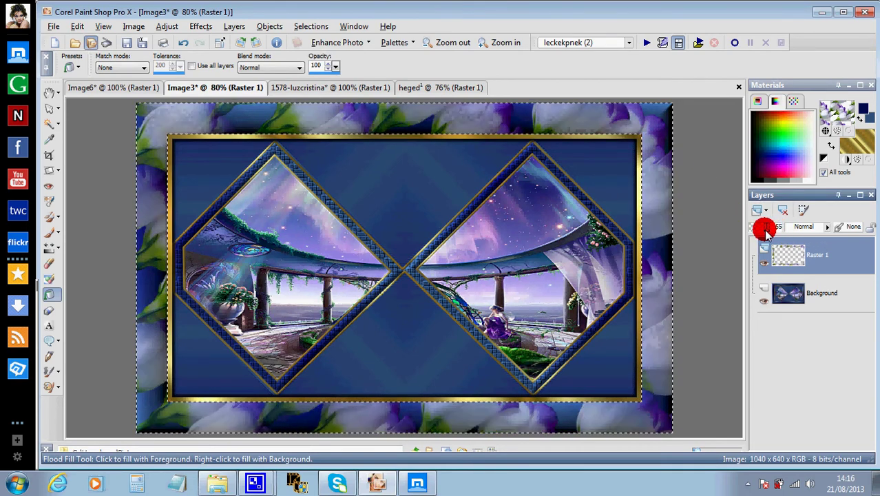
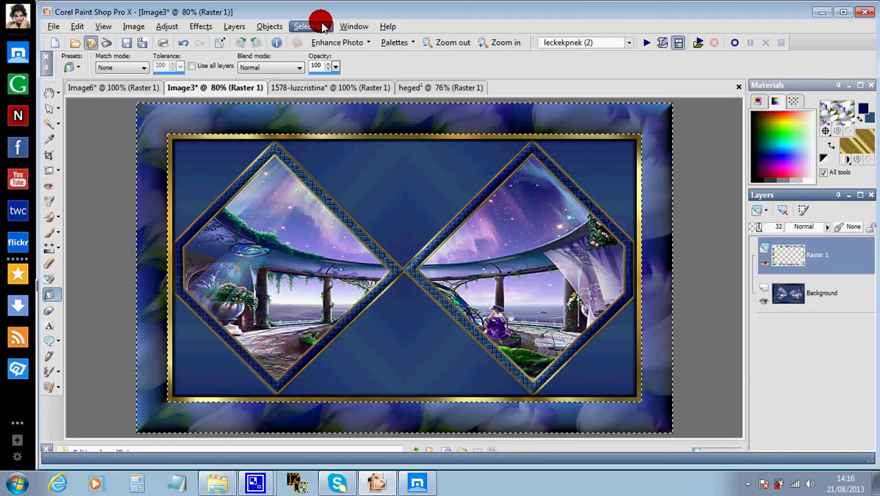
left_click(172, 27)
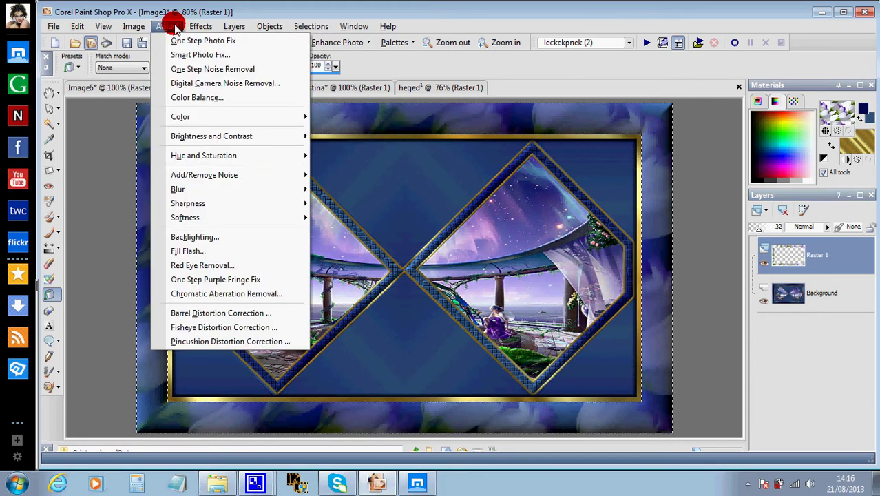
mouse_move(230, 202)
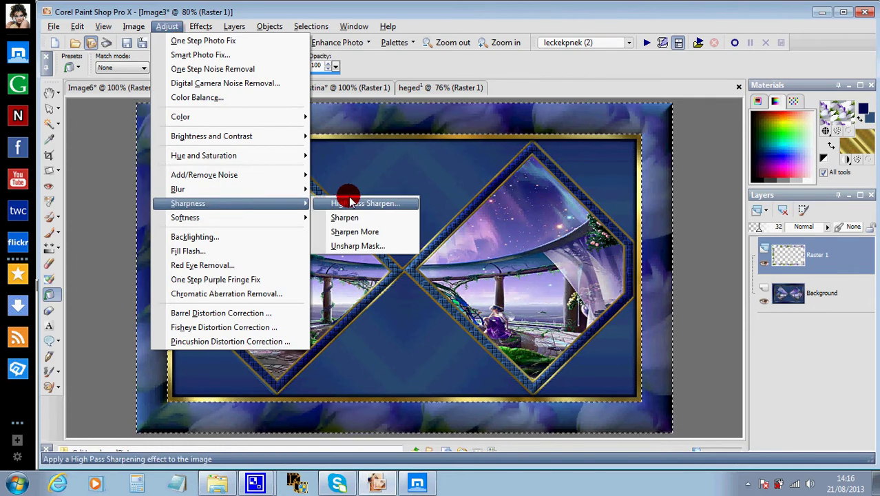
left_click(352, 232)
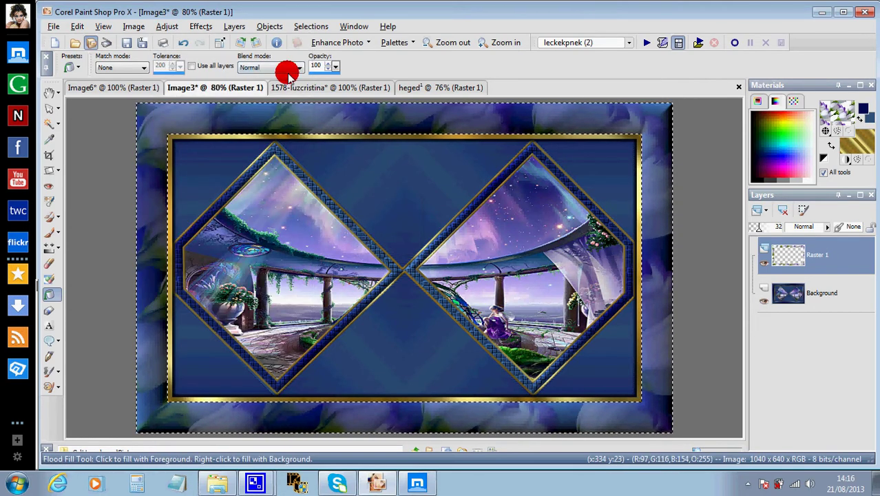
Apply an Inner Bevel to the flower pattern layer with width 30, depth 15, angle 315 and intensity 50
left_click(205, 27)
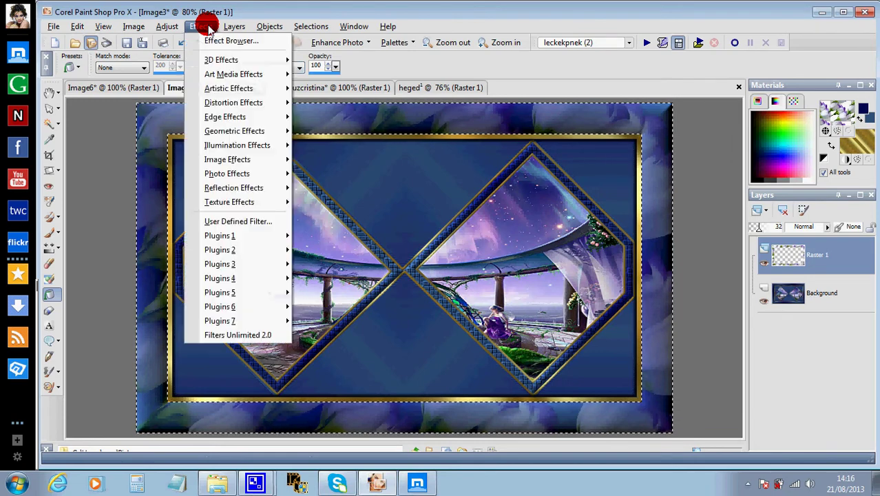
mouse_move(221, 59)
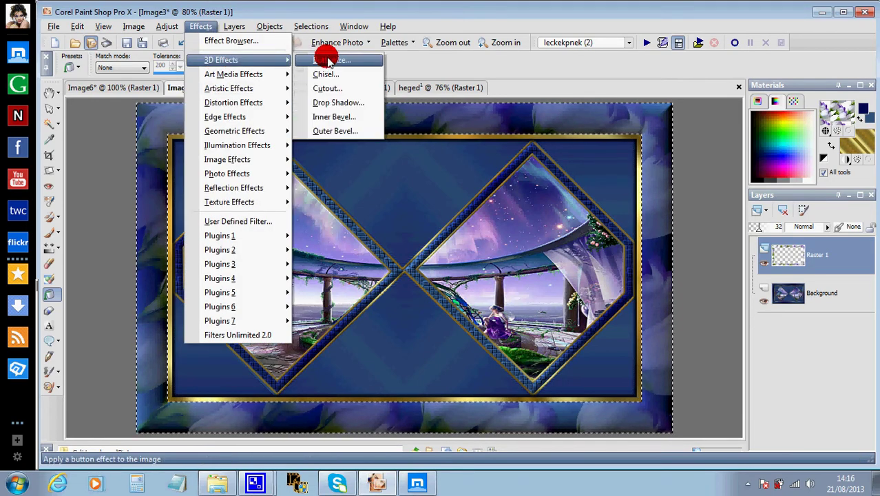
left_click(334, 118)
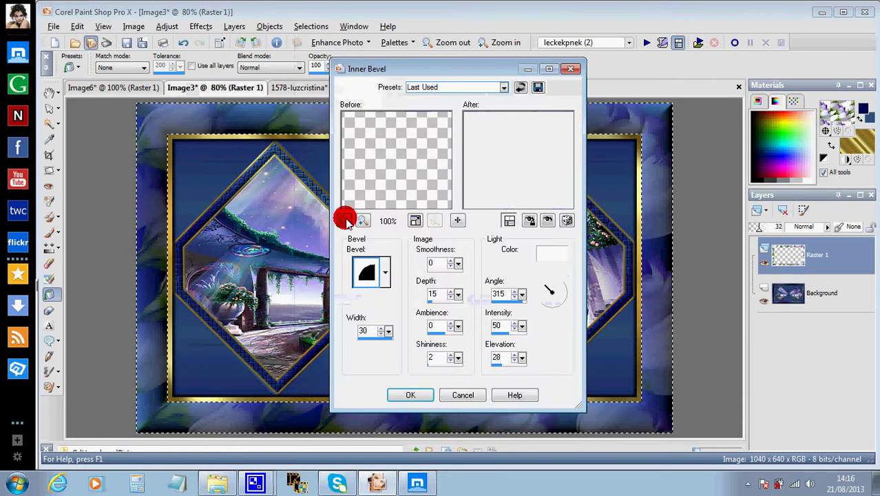
left_click(408, 396)
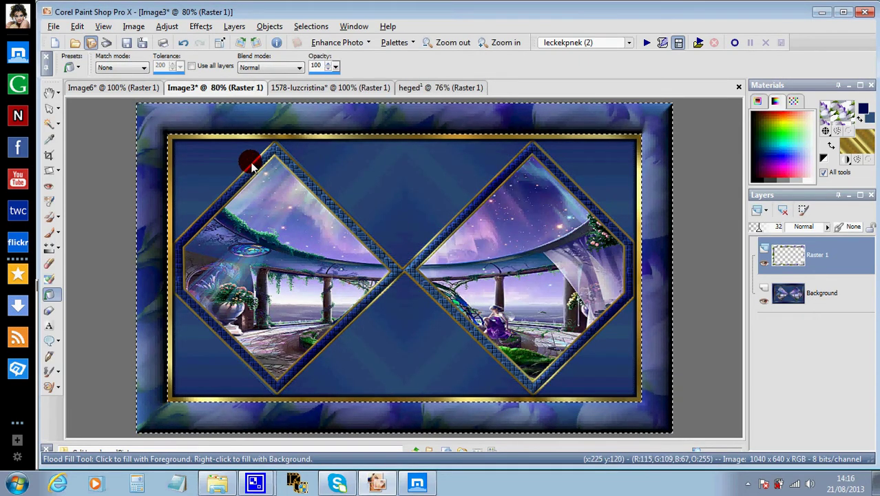
Apply the User Defined Filter to the flower pattern layer using the Emboss_3 preset
left_click(200, 26)
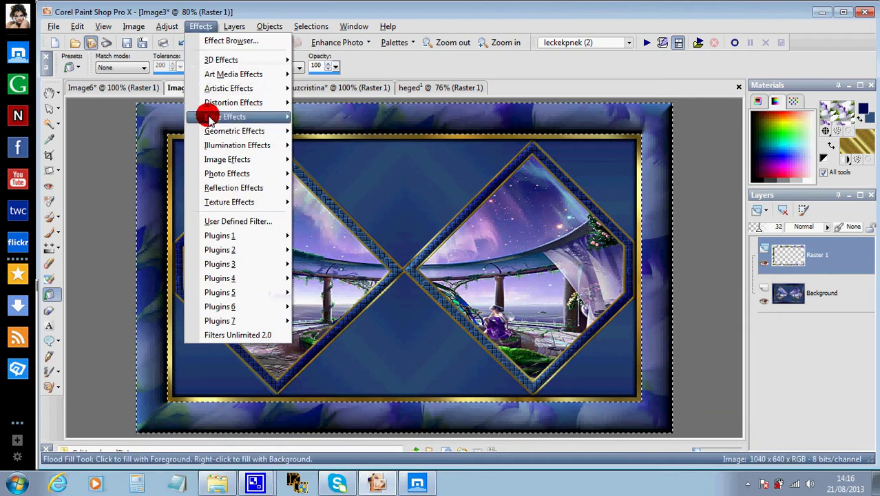
left_click(228, 221)
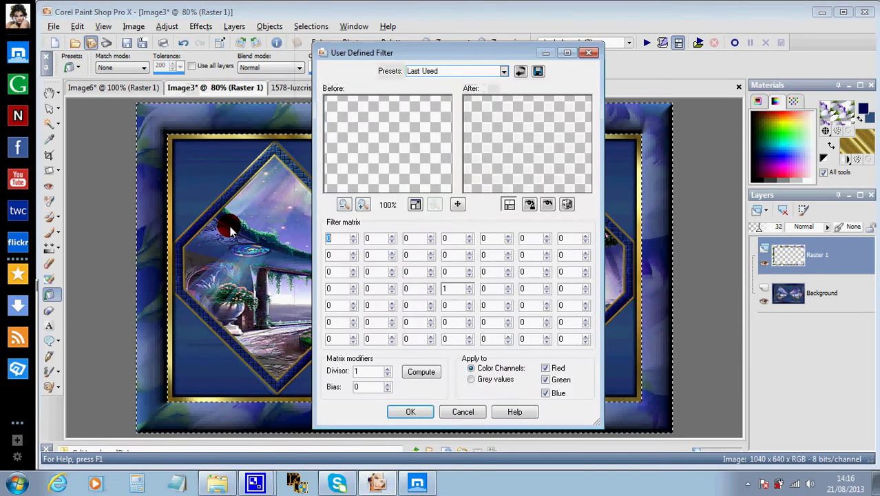
left_click(504, 72)
left_click_drag(466, 128, 467, 168)
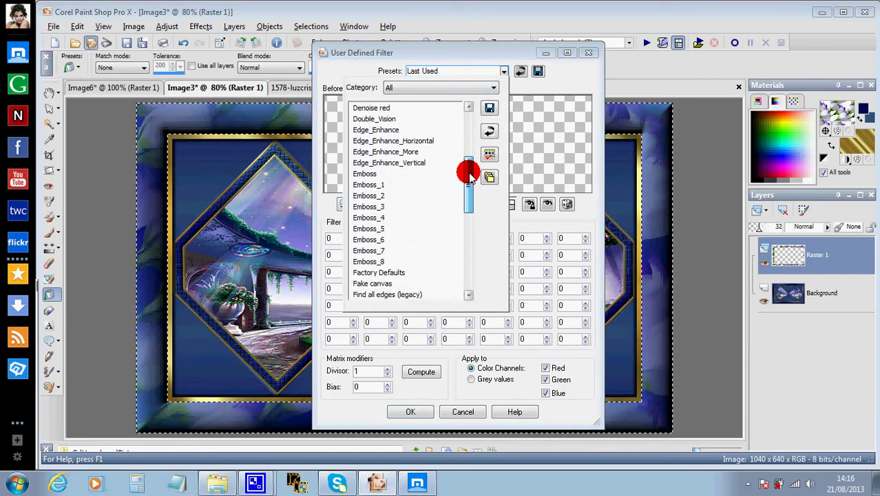
left_click(380, 206)
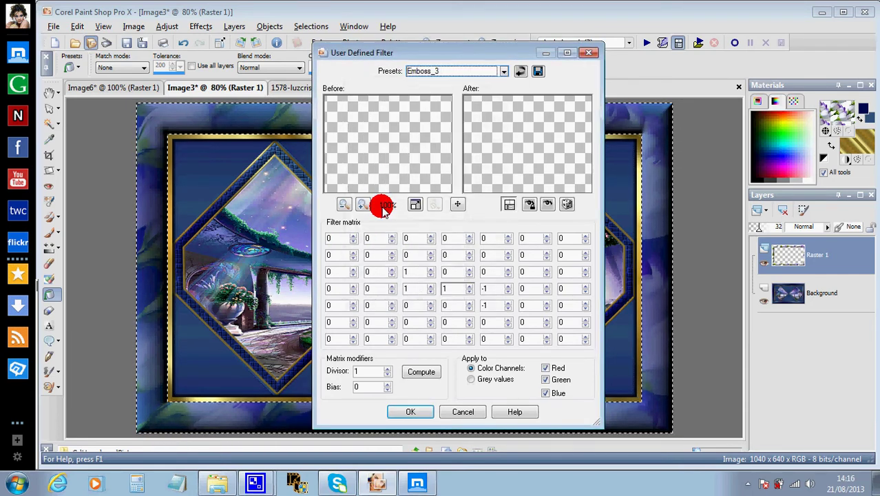
left_click(408, 412)
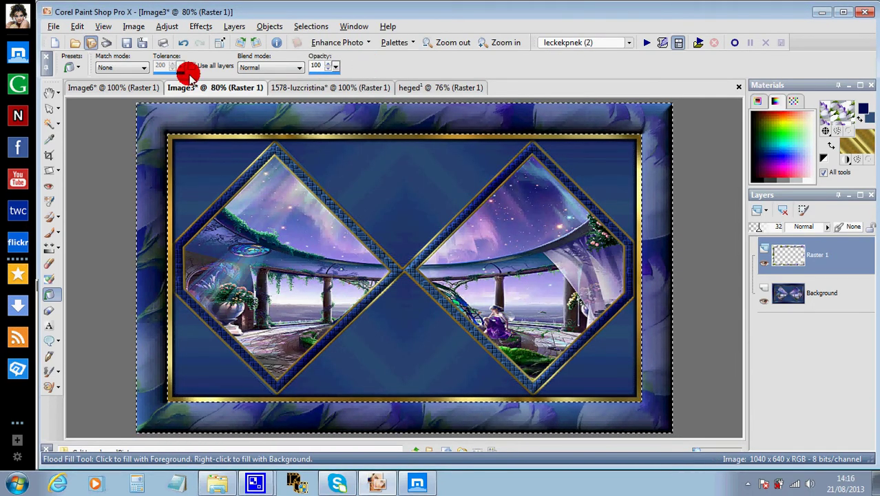
Merge the flower pattern layer down into the background and remove the selection
left_click(234, 26)
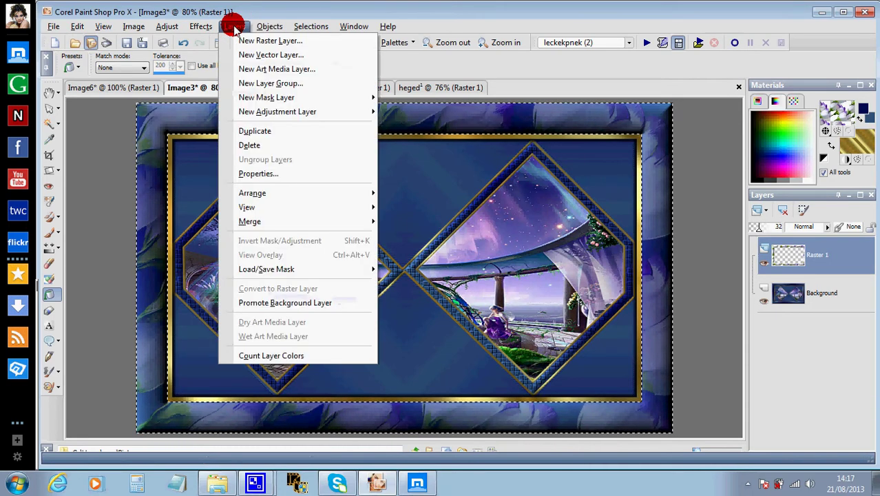
mouse_move(307, 222)
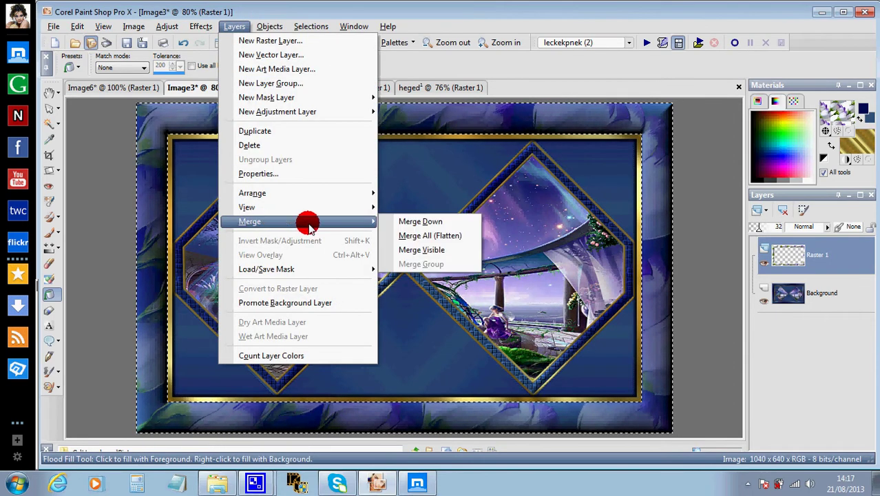
left_click(405, 223)
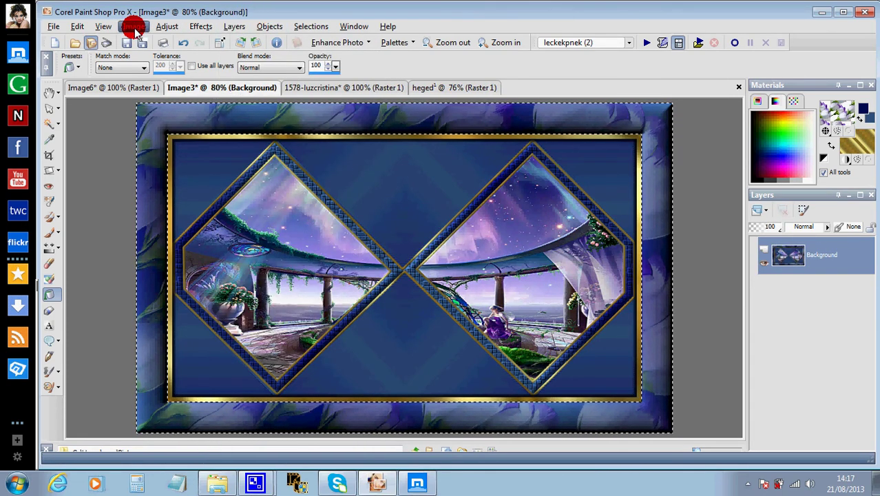
left_click(326, 26)
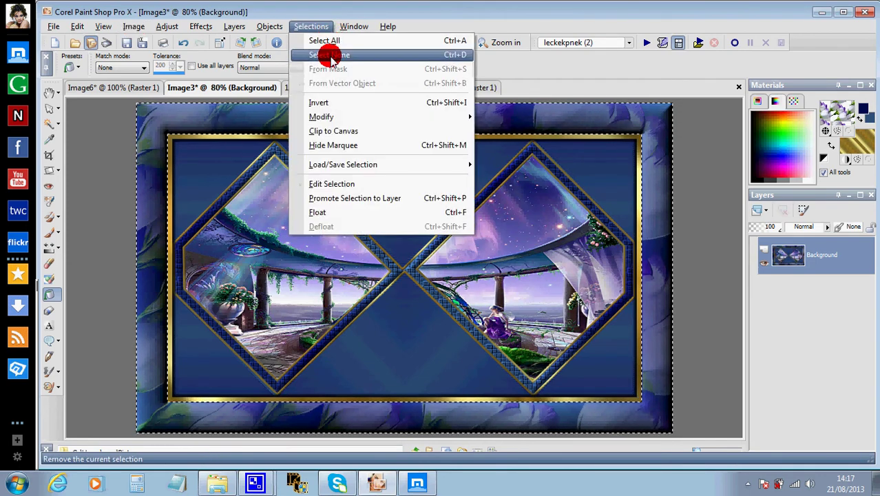
left_click(330, 55)
Add a symmetric 10-pixel green border around the picture
left_click(138, 26)
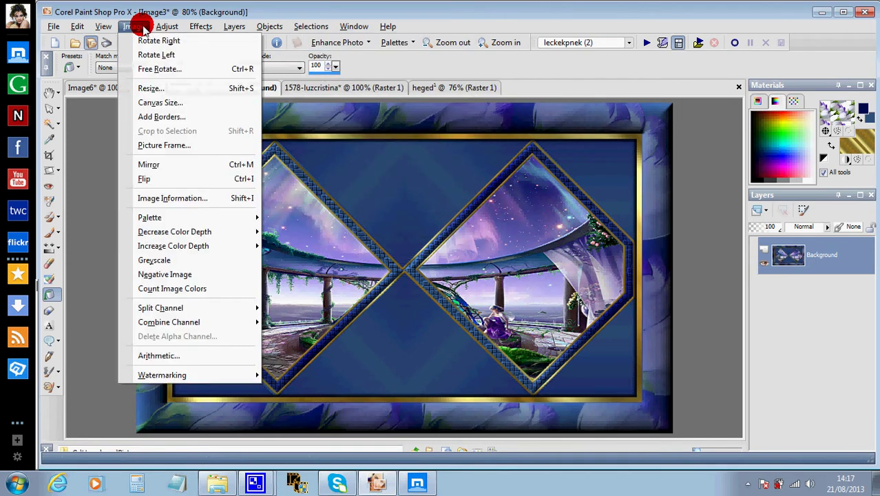
left_click(153, 118)
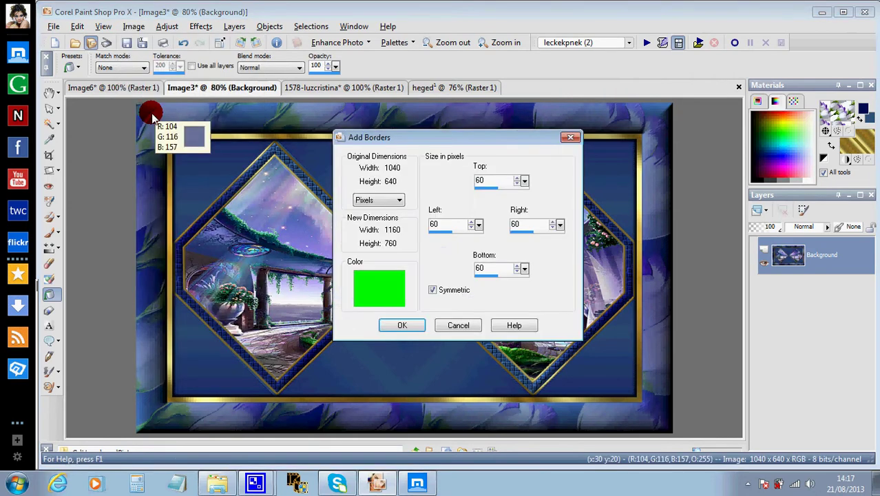
left_click(432, 226)
type("0")
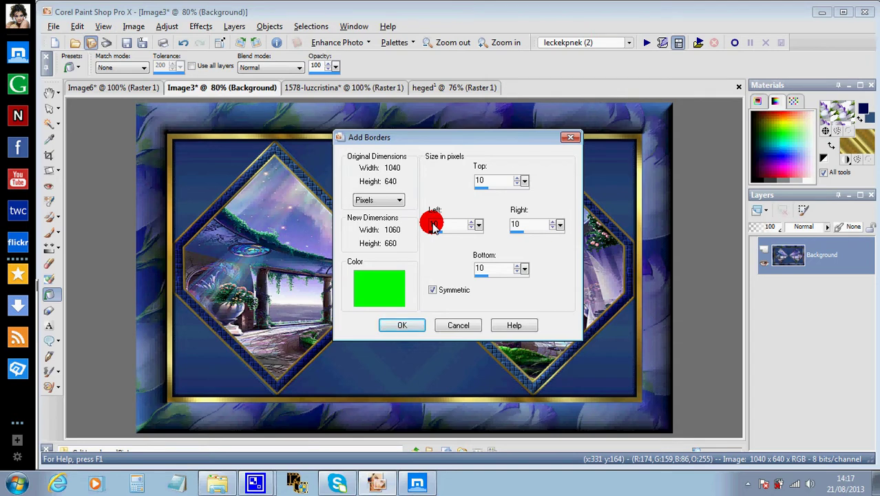
key("Return")
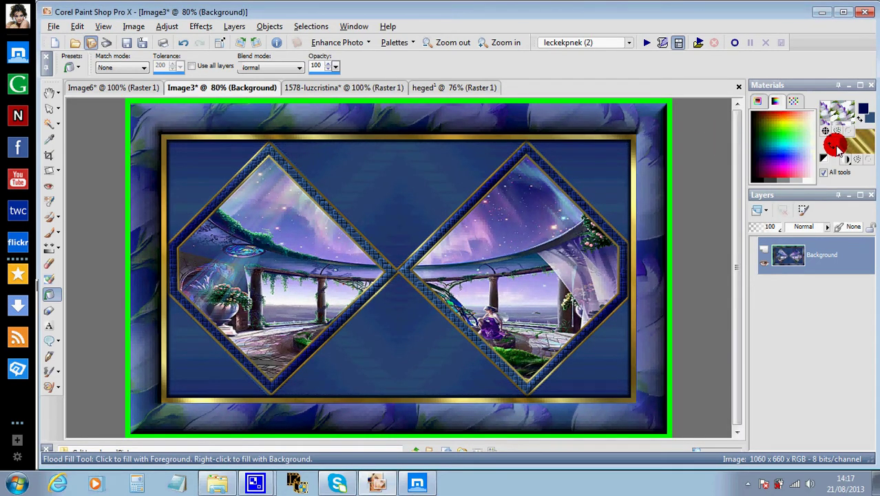
Select the new green border with the Magic Wand and flood fill it with the gold gradient, swapped in as the foreground material
left_click(832, 146)
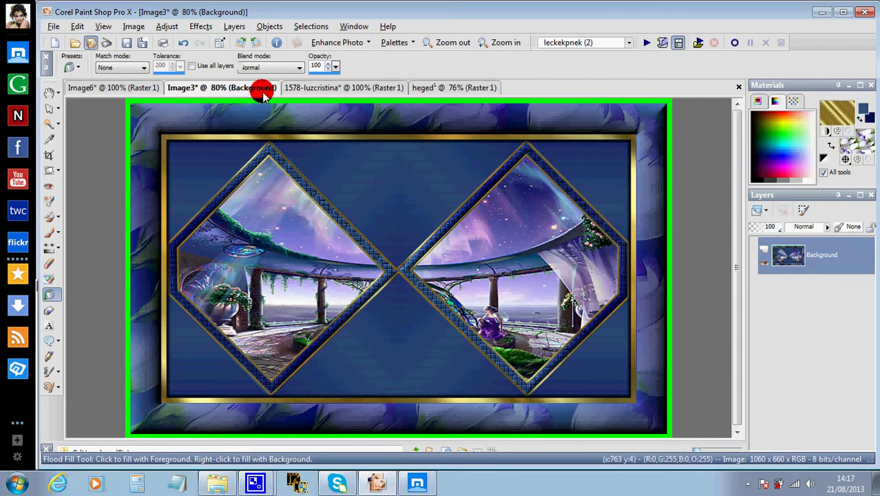
left_click(50, 124)
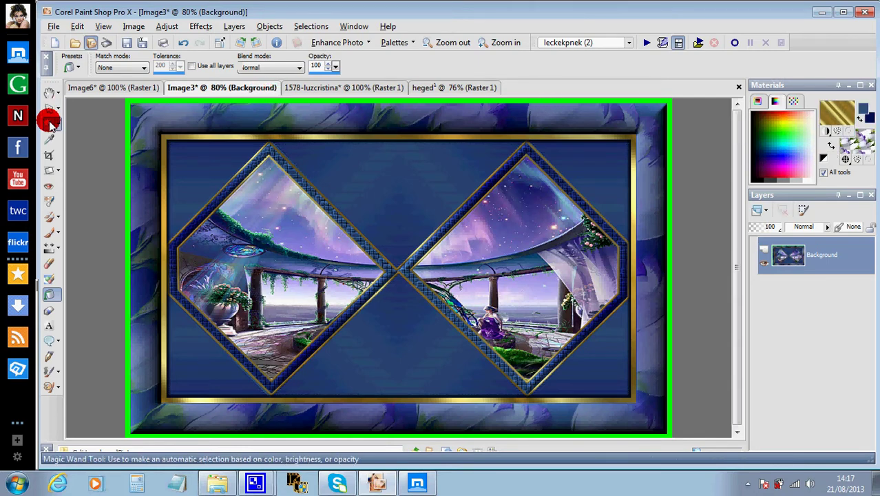
left_click(176, 100)
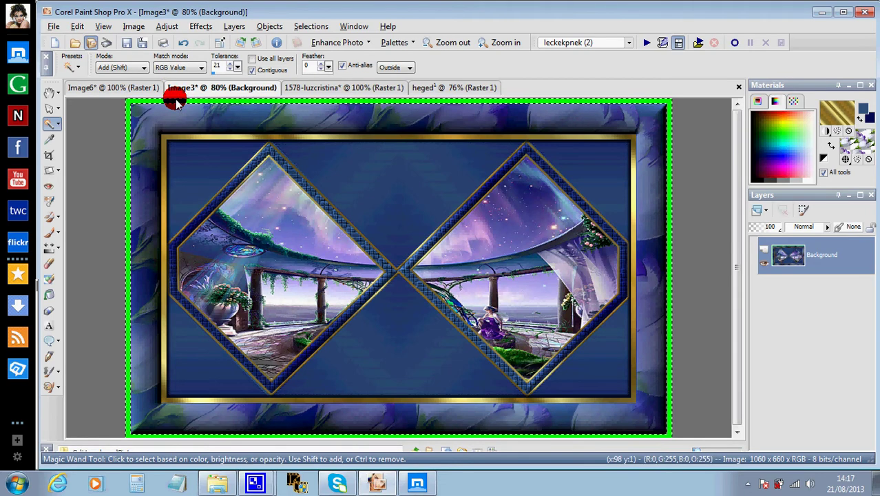
left_click(50, 295)
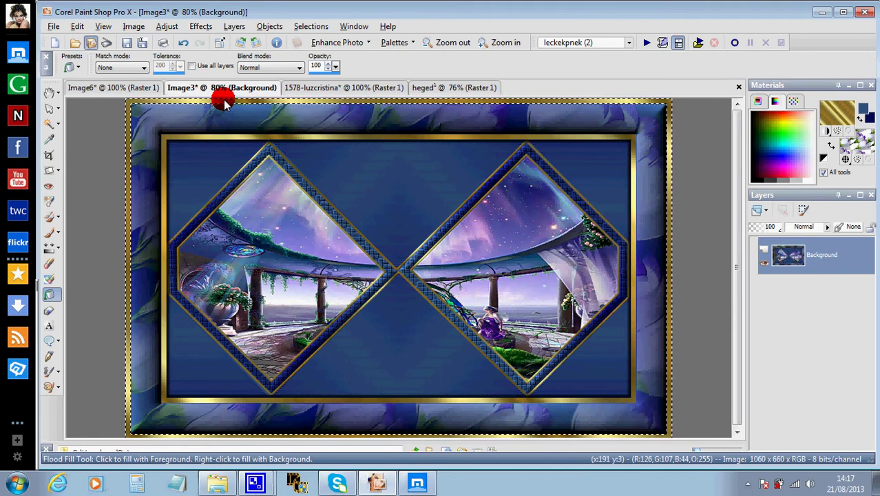
Add a new raster layer above the background with the default settings and remove the selection
left_click(235, 27)
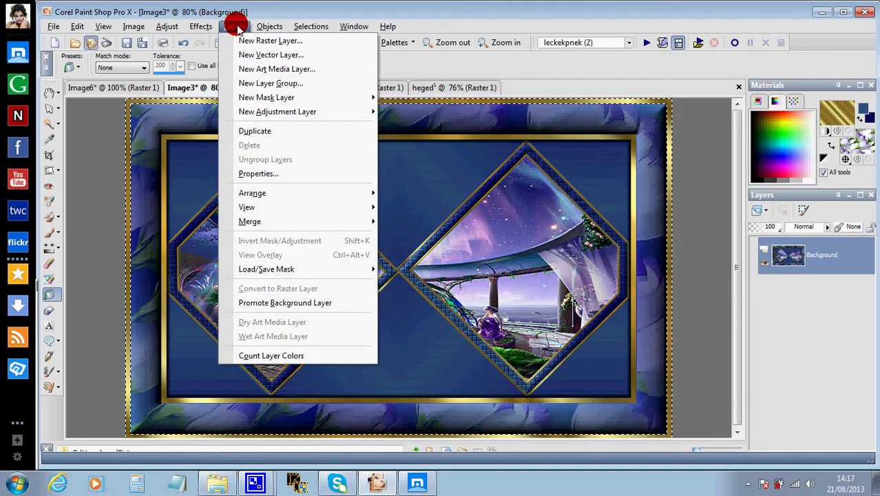
left_click(240, 42)
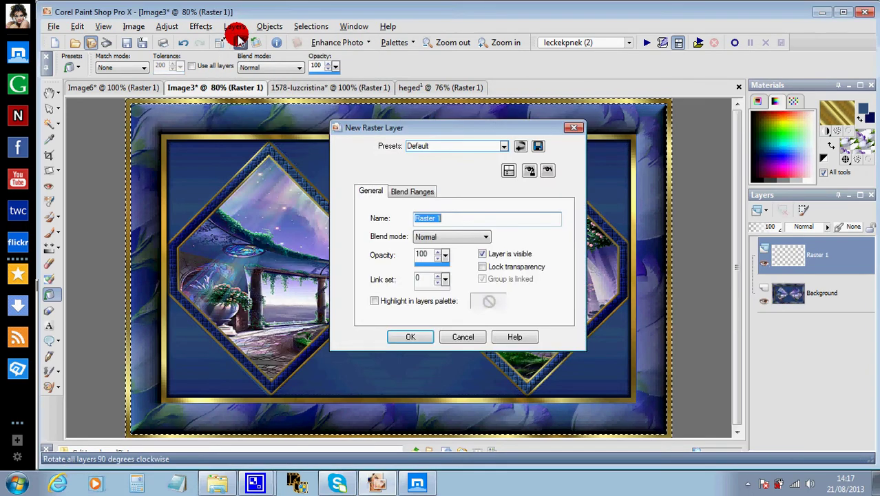
key("Return")
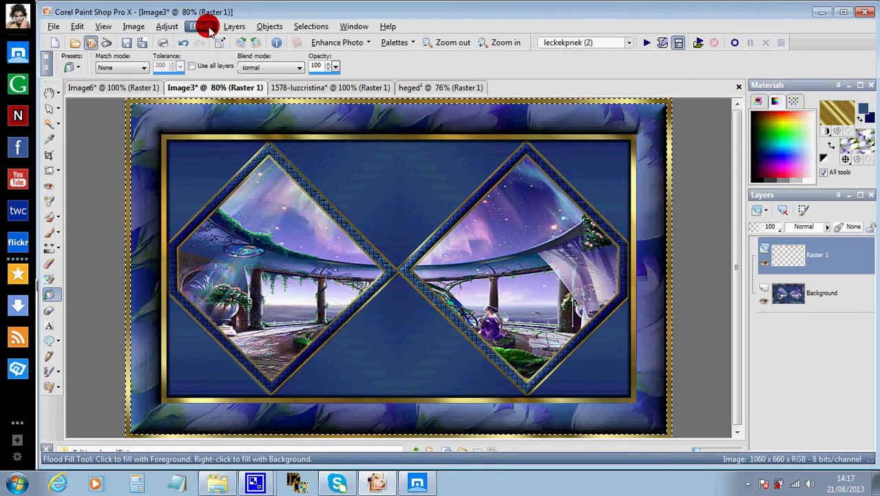
left_click(311, 26)
left_click(321, 55)
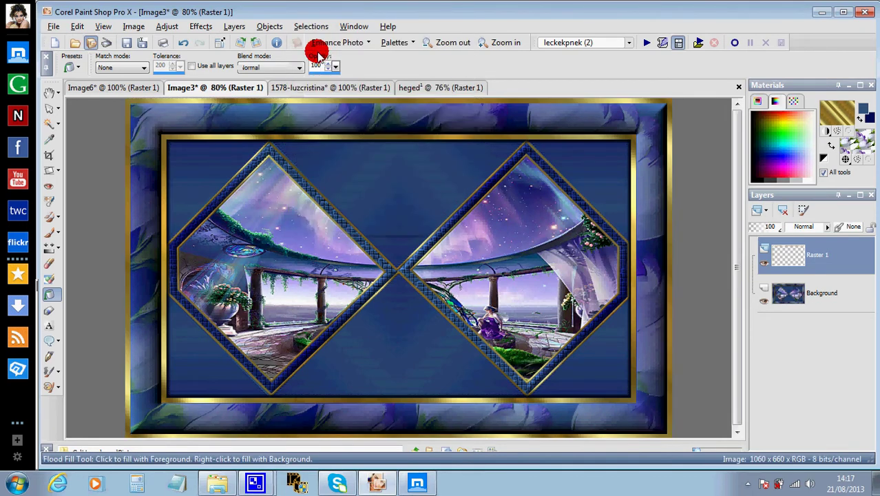
Apply a black drop shadow with 5-pixel vertical and horizontal offsets, 50 opacity and 5.00 blur to the raster layer, on a new layer
left_click(200, 26)
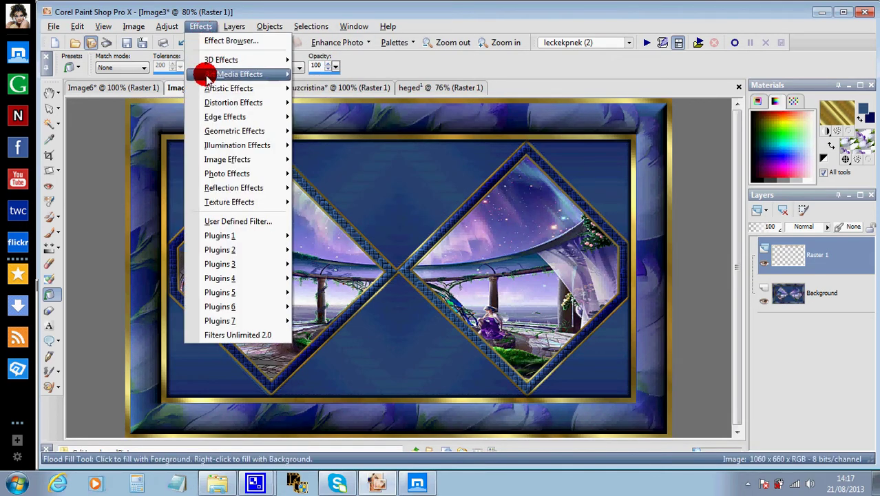
mouse_move(221, 60)
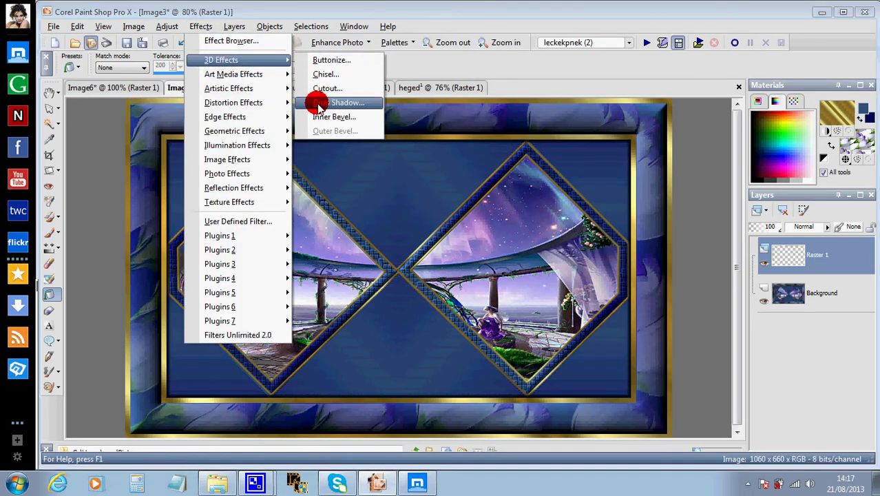
left_click(319, 104)
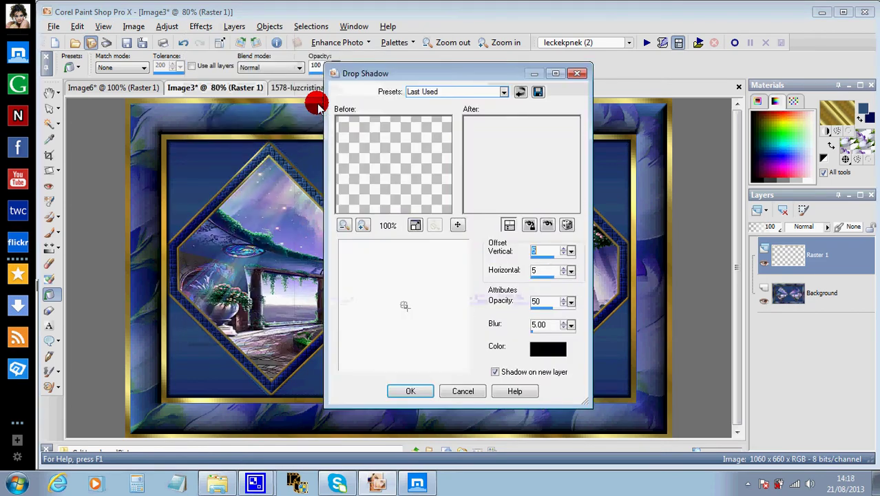
left_click(408, 392)
Apply a second drop shadow to the raster layer with a vertical offset of -5 and a negative horizontal offset, on a new layer
left_click(790, 254)
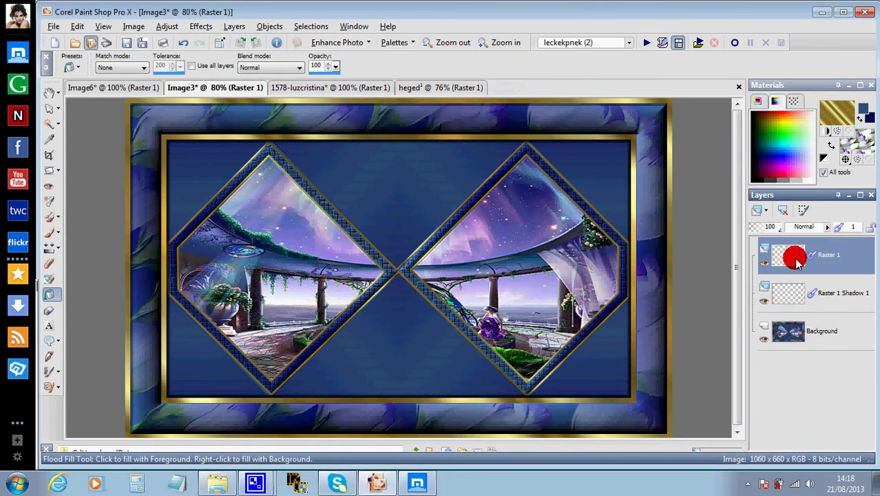
left_click(200, 26)
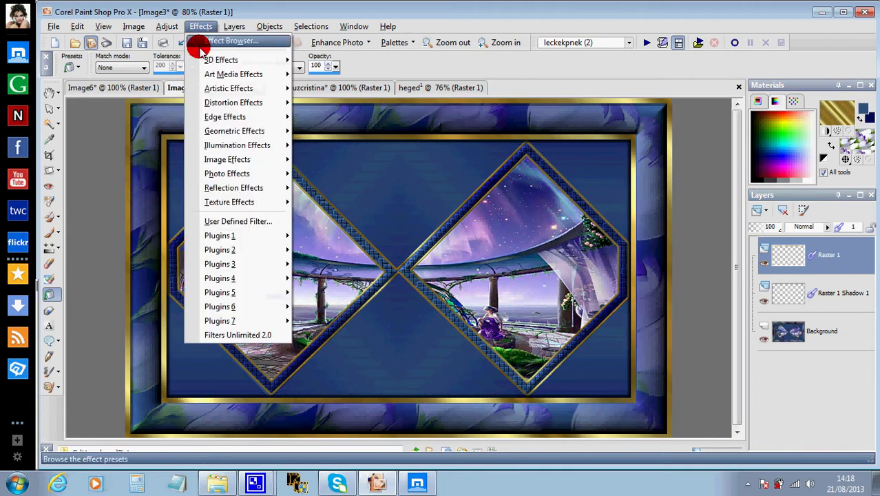
left_click(205, 60)
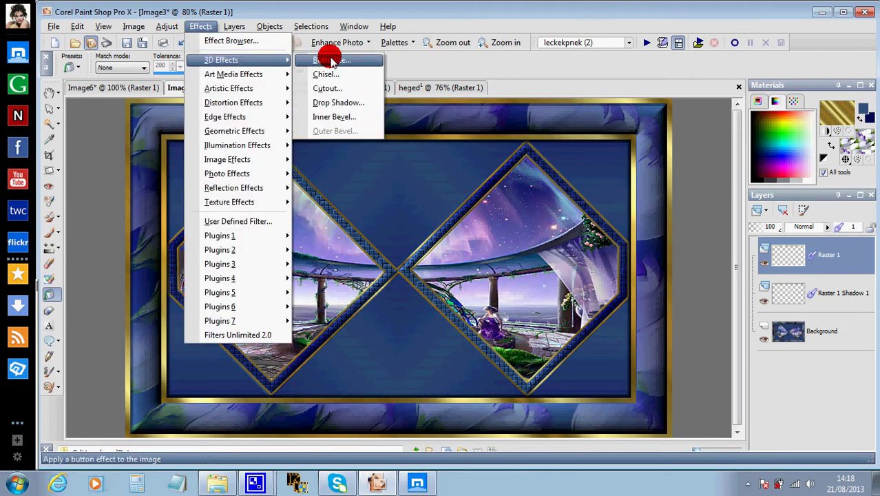
left_click(333, 103)
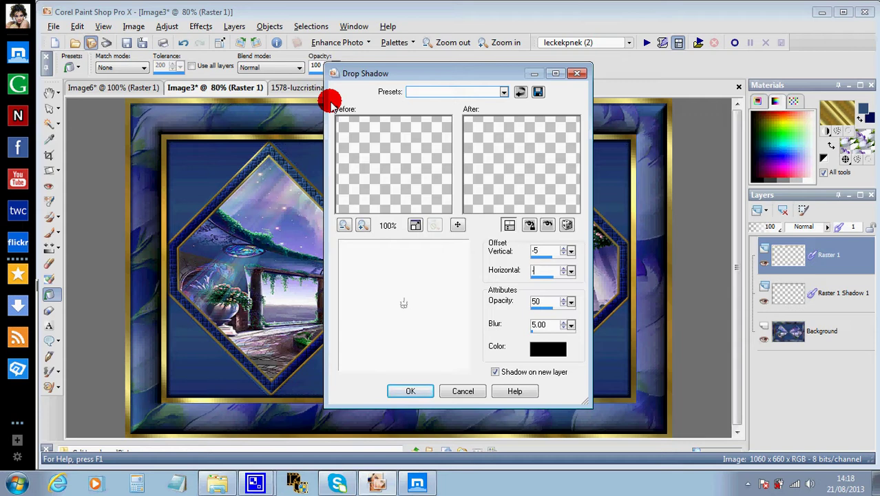
key("Return")
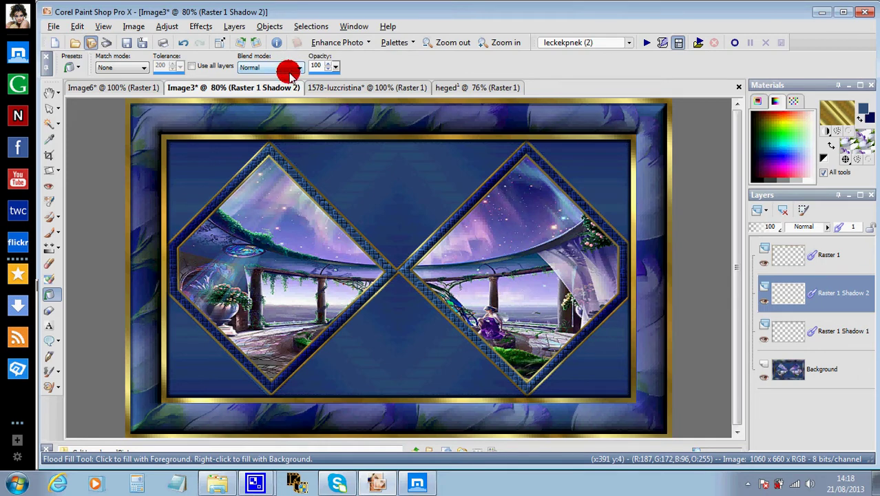
Merge the second shadow layer down into the first shadow layer
left_click(51, 91)
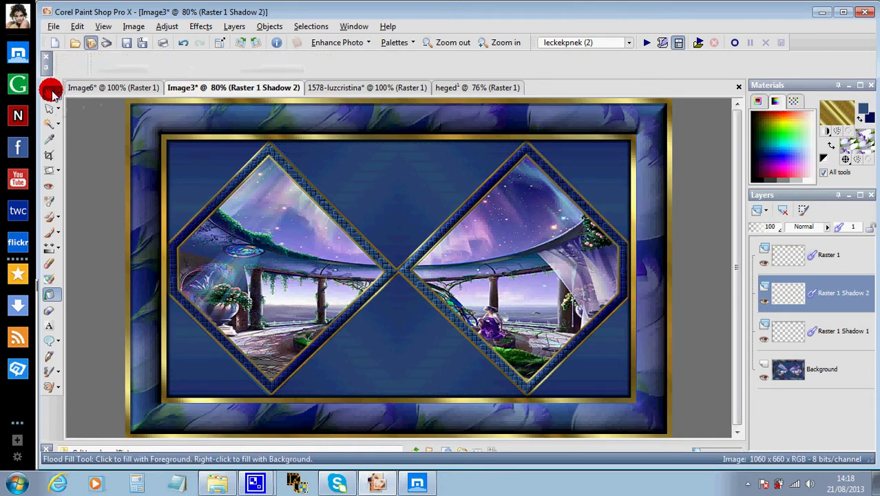
left_click(228, 27)
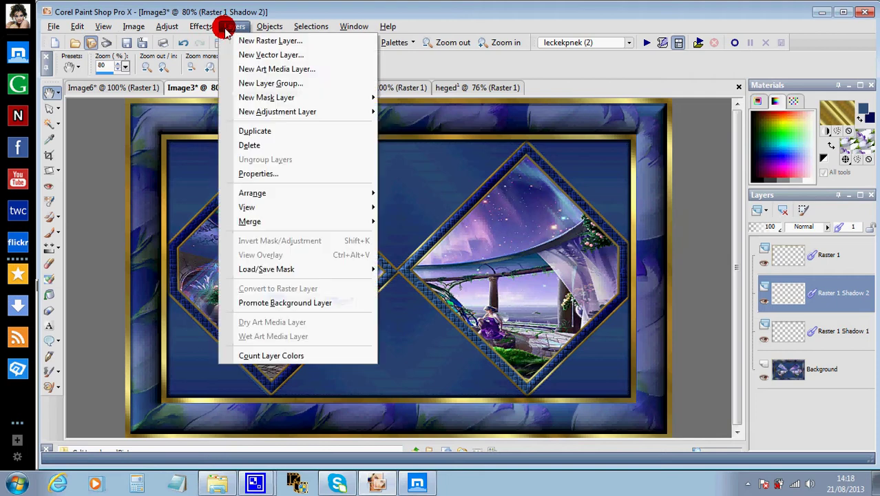
mouse_move(265, 221)
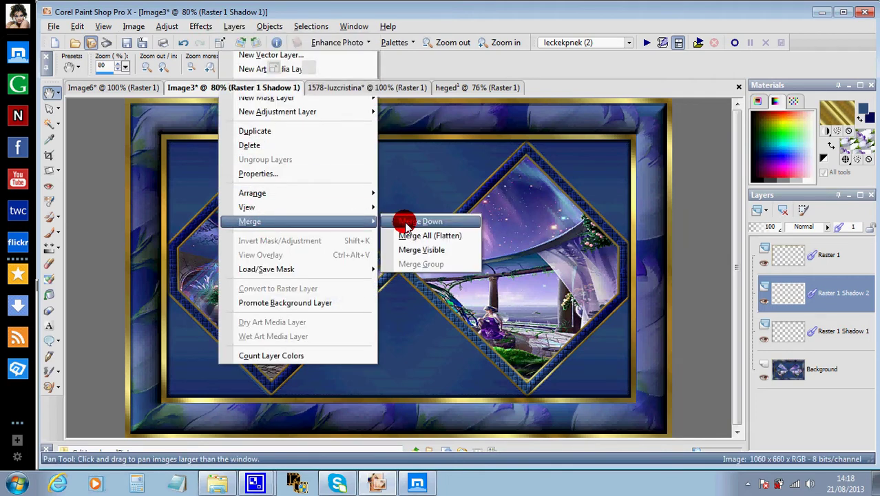
left_click(422, 221)
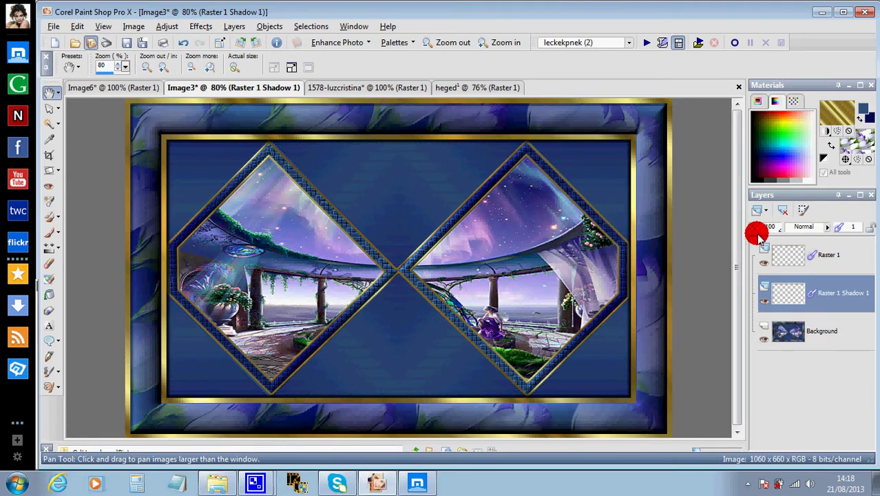
Duplicate the combined shadow layer and merge the copy down into the original to strengthen the shadow
left_click(203, 26)
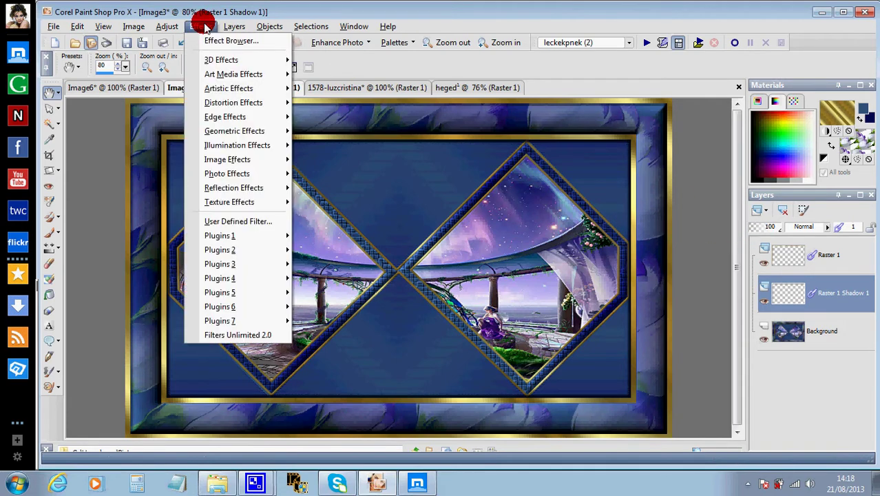
mouse_move(234, 26)
left_click(245, 130)
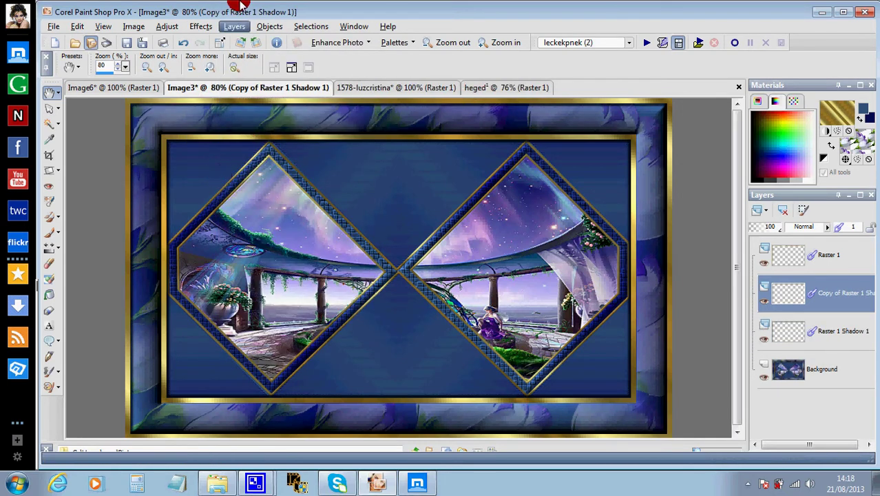
left_click(237, 27)
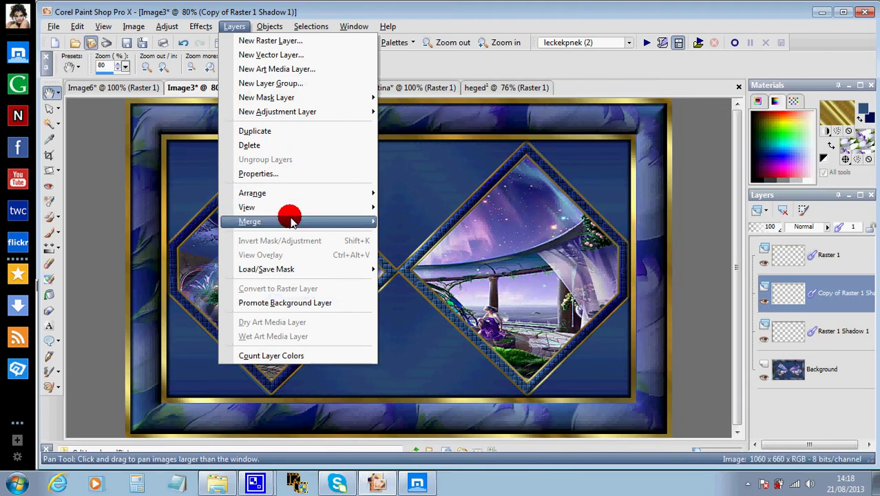
mouse_move(318, 221)
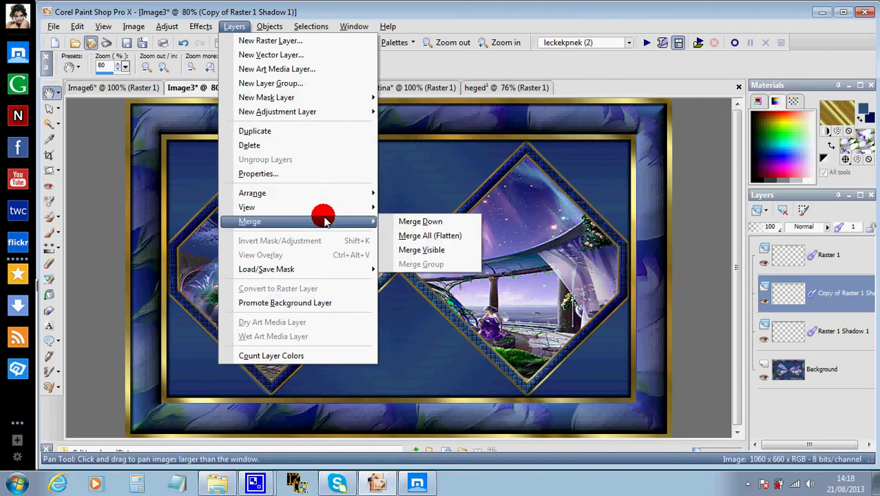
left_click(401, 227)
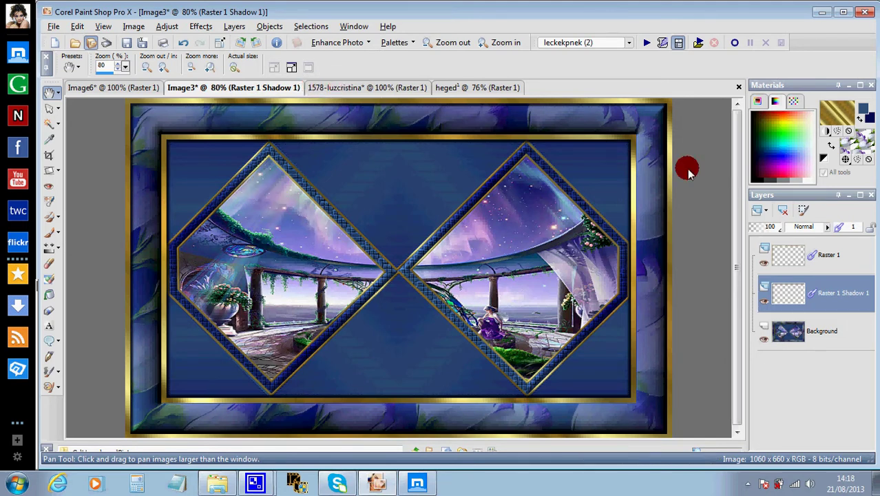
Merge all visible layers of the framed picture into a single layer
left_click(778, 247)
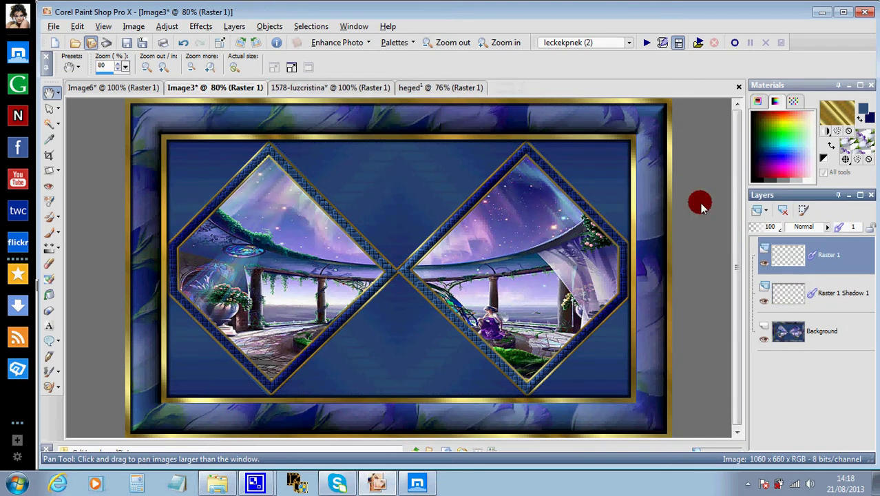
left_click(234, 27)
mouse_move(292, 223)
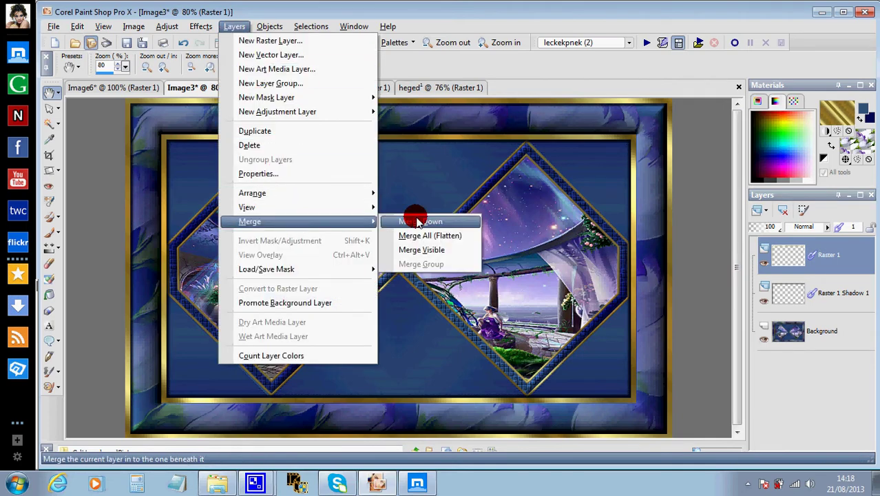
left_click(419, 245)
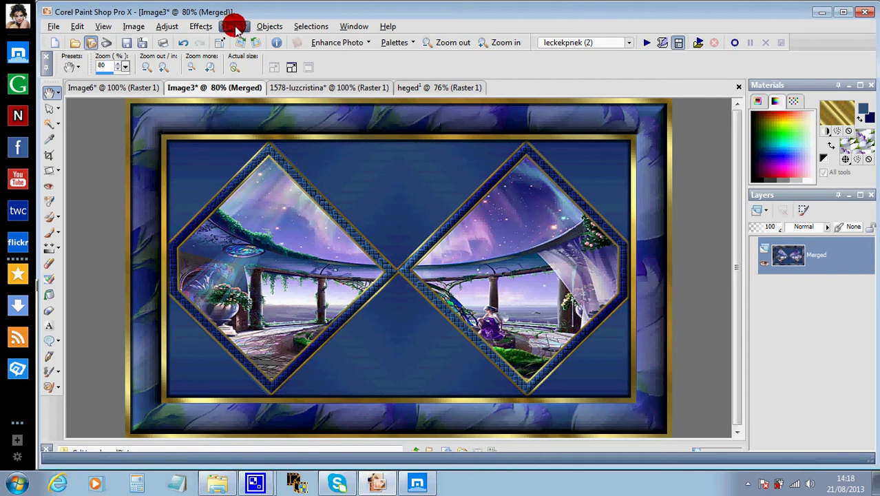
Undo the pattern changes made to the 1578-luzcristina flower image
left_click(315, 87)
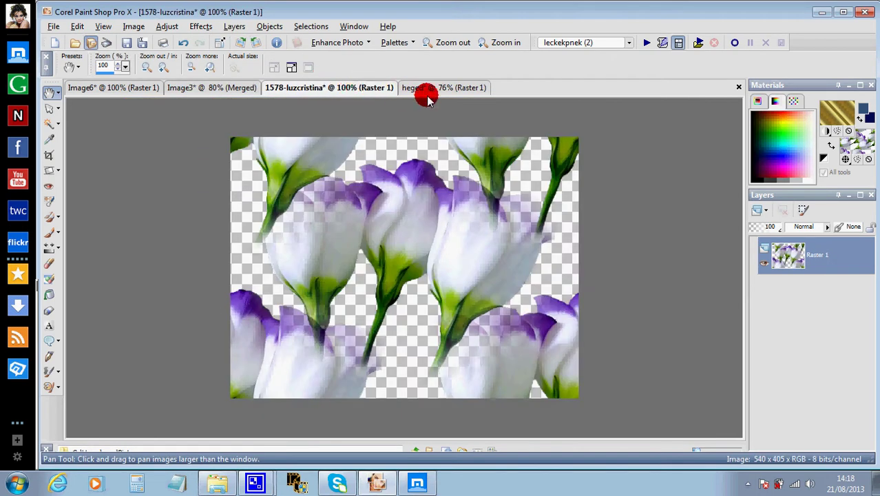
left_click(184, 42)
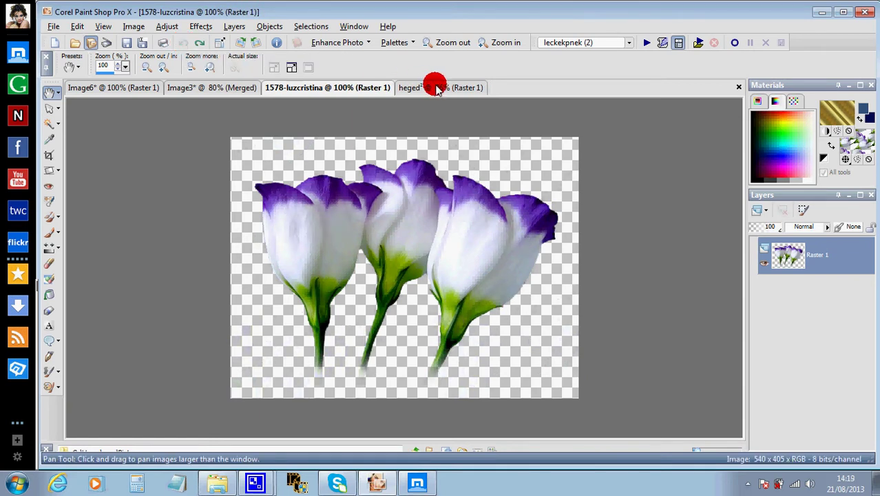
Copy the woman with the cello from the heged image and paste her into the framed picture as a new layer
left_click(438, 88)
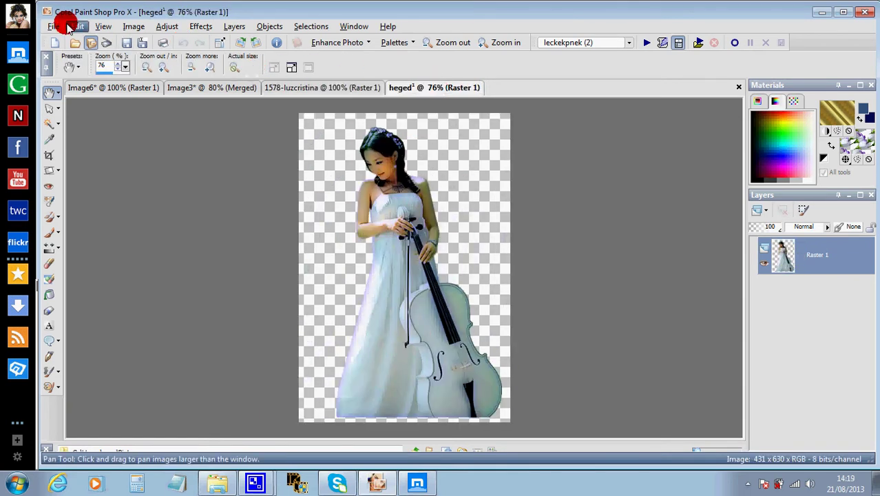
left_click(77, 26)
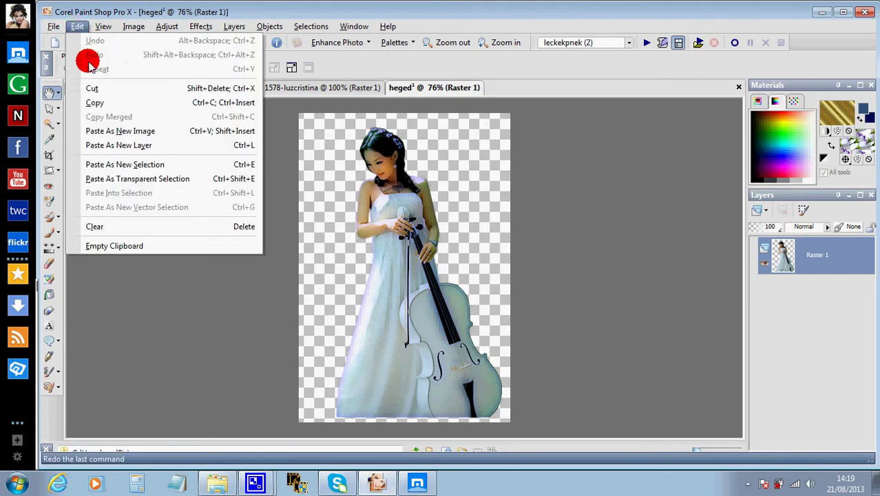
left_click(94, 103)
left_click(187, 91)
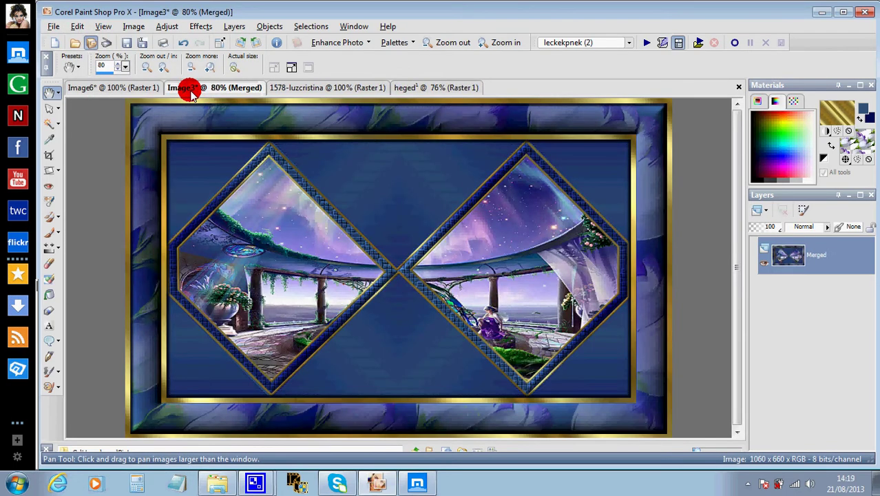
right_click(217, 124)
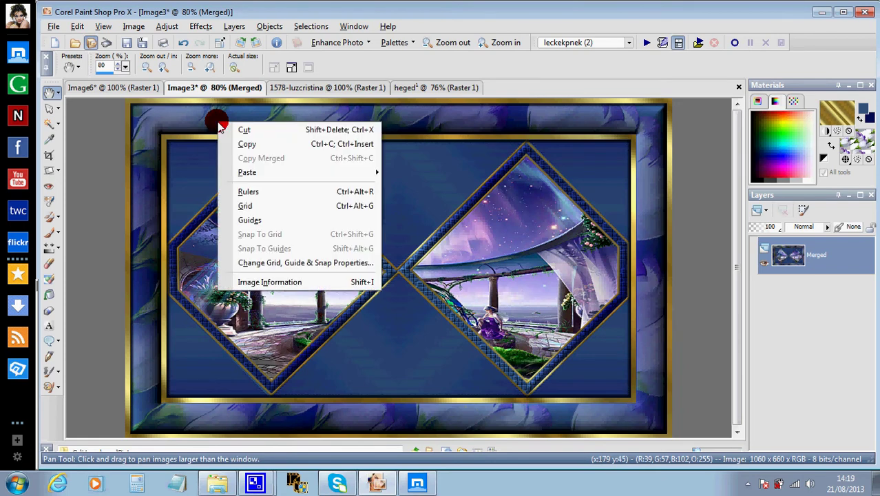
mouse_move(372, 176)
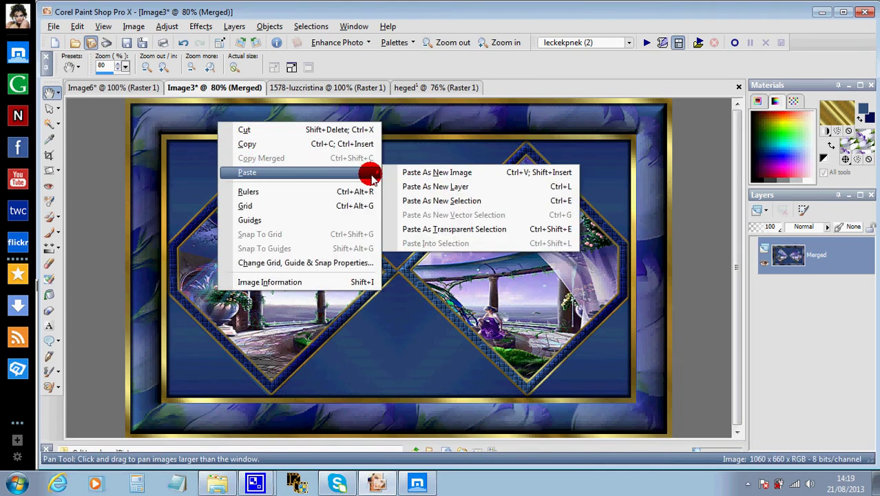
left_click(442, 188)
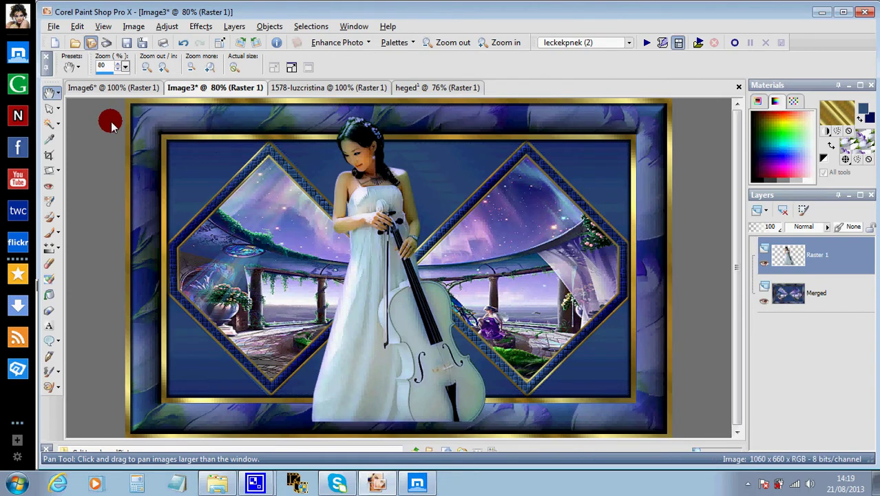
Enlarge the woman's layer with the Pick tool to about 108%, filling the height inside the outer gold outline
left_click(55, 109)
left_click(74, 110)
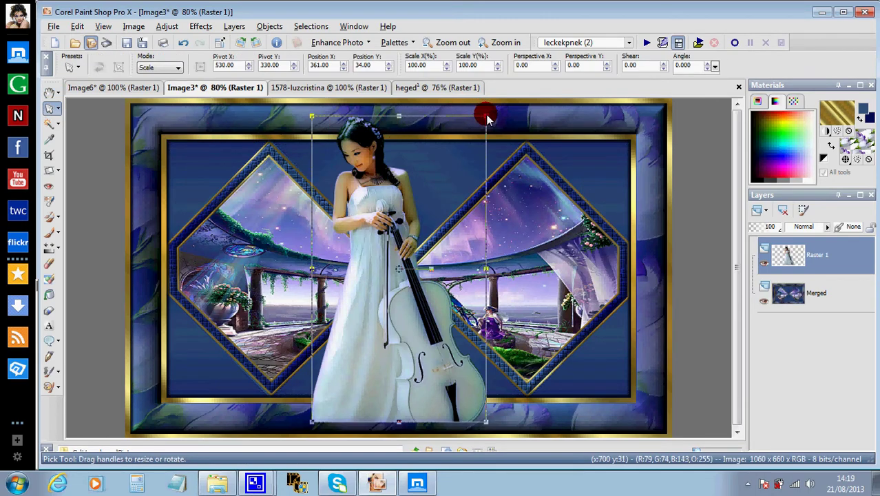
left_click_drag(487, 118, 493, 103)
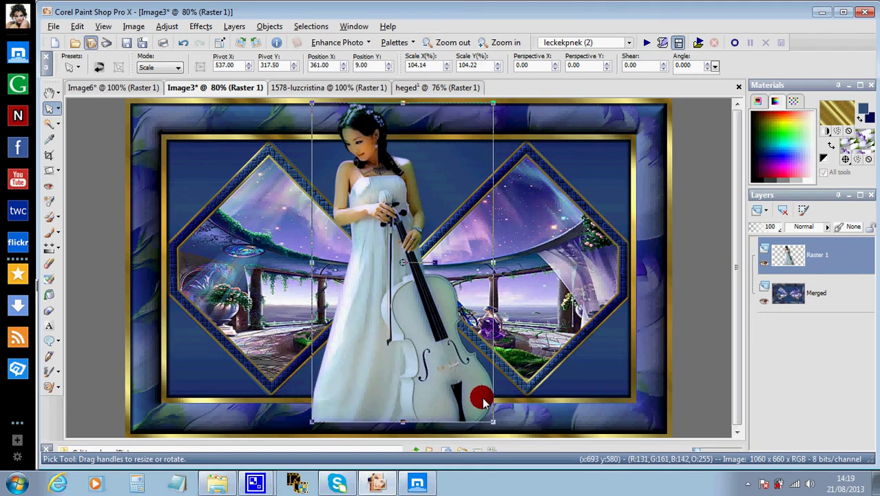
left_click_drag(494, 421, 497, 434)
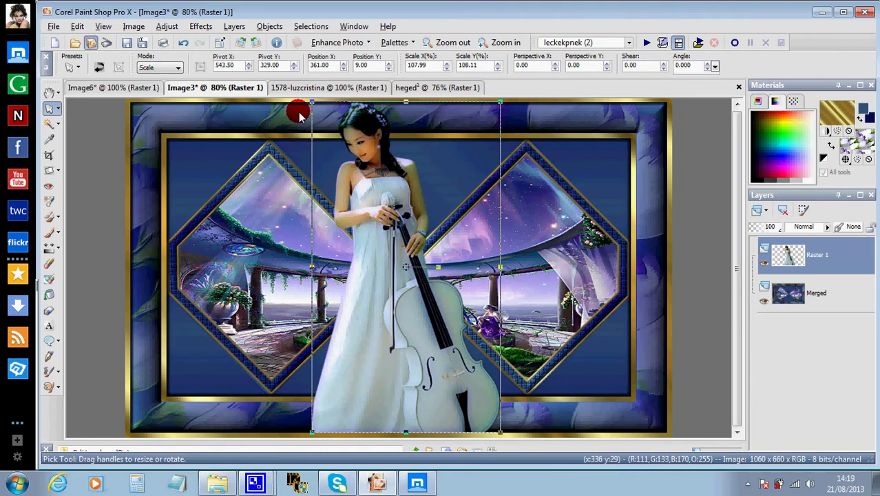
Nudge the woman's layer down with the Pick tool to a vertical position of 10.00
left_click(48, 91)
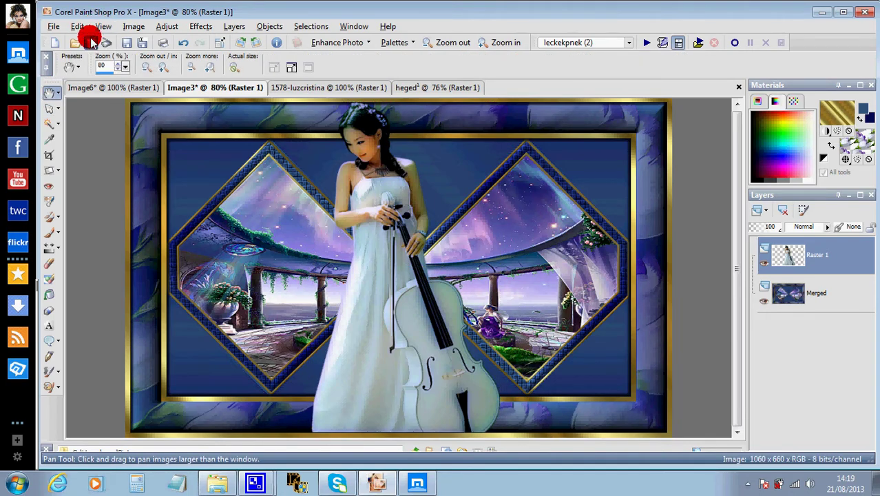
left_click(59, 109)
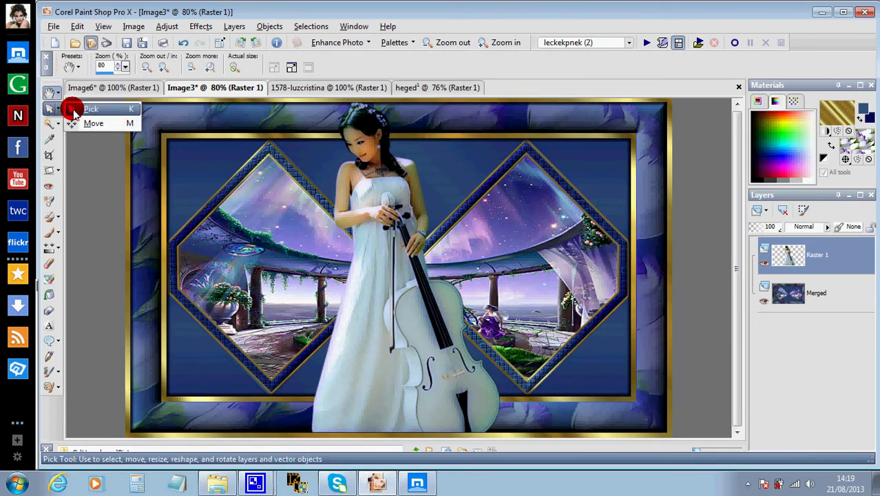
left_click(73, 110)
key("Down")
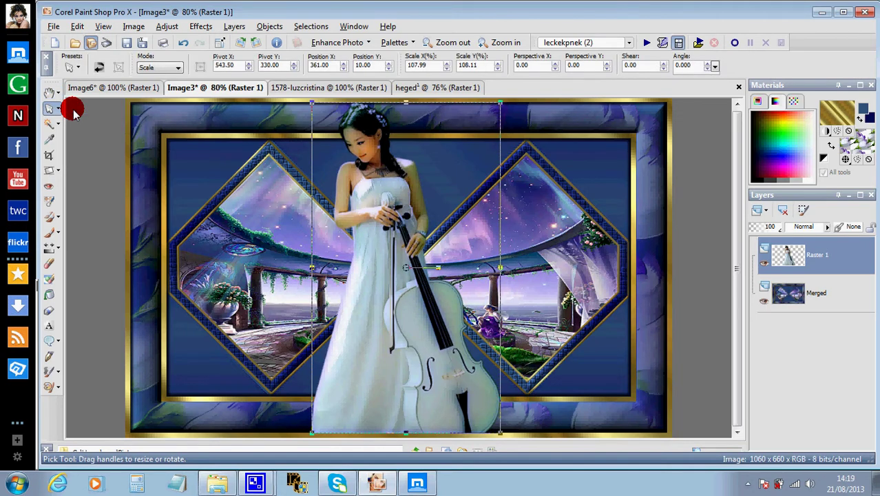
left_click(49, 93)
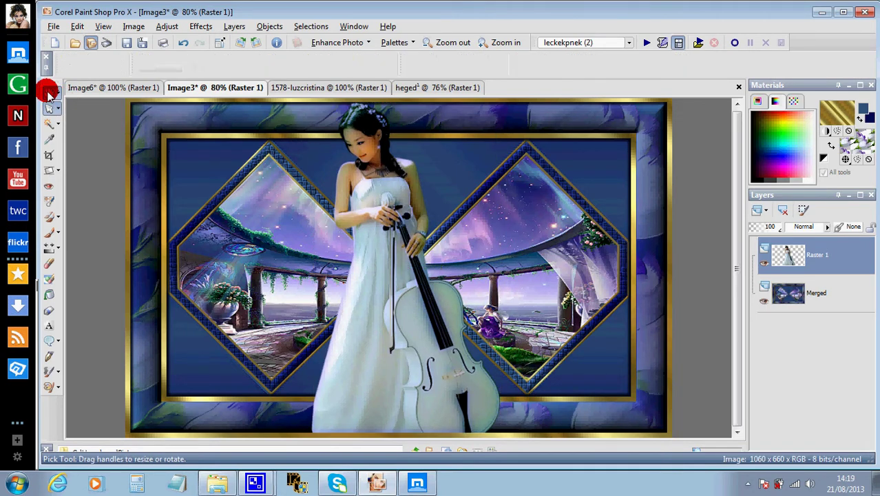
left_click(48, 92)
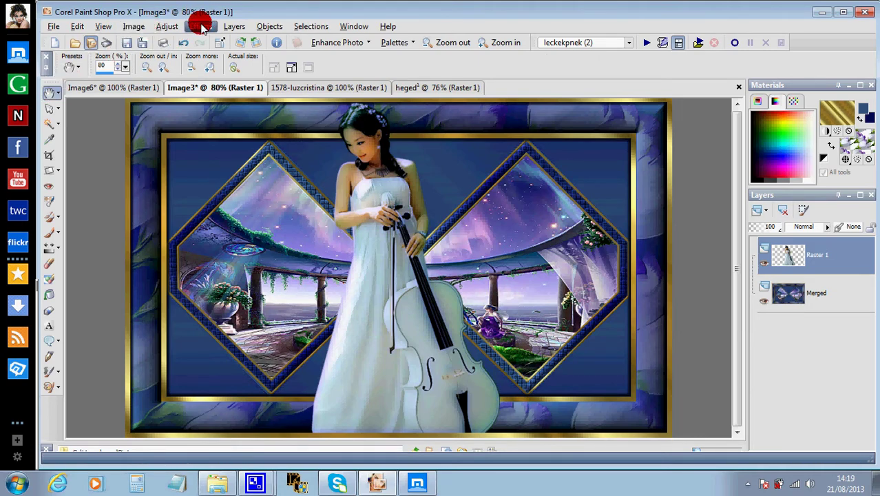
Sharpen the woman's layer
left_click(200, 26)
mouse_move(177, 28)
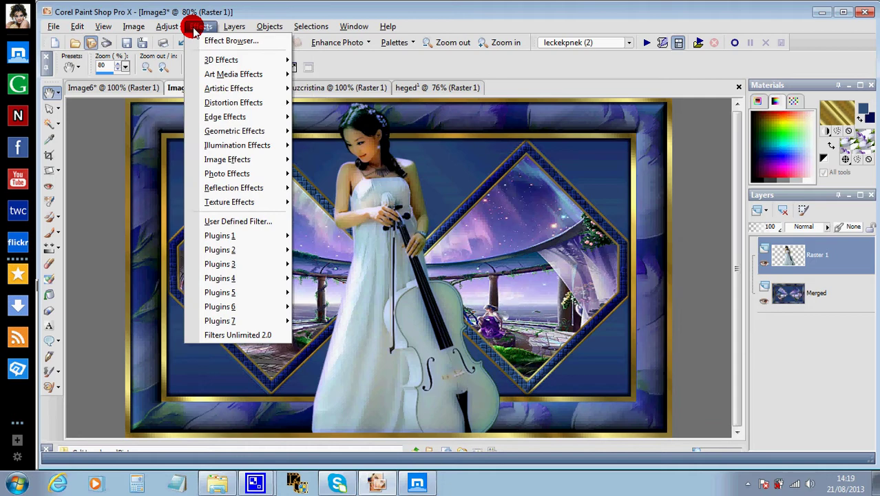
mouse_move(207, 203)
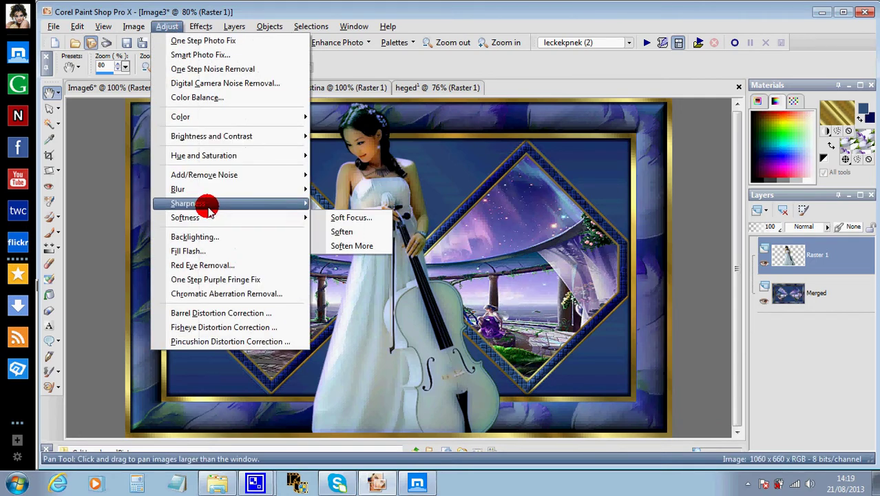
left_click(350, 231)
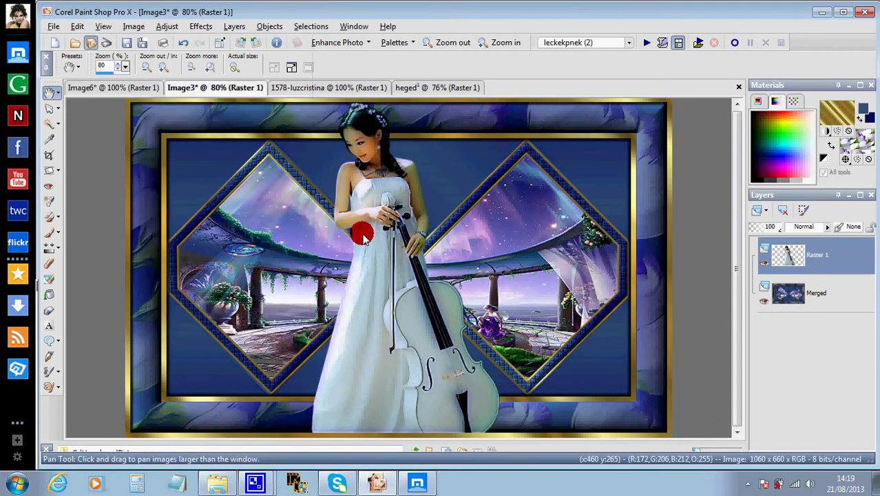
Apply the Eye Candy 5 Impact Perspective Shadow to the woman's layer with the "Drop Shadow, Higher" factory setting
left_click(202, 26)
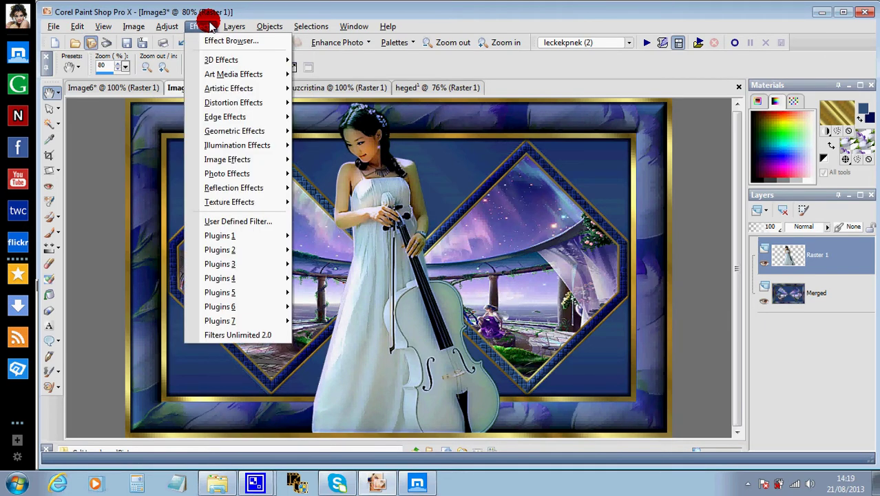
mouse_move(236, 235)
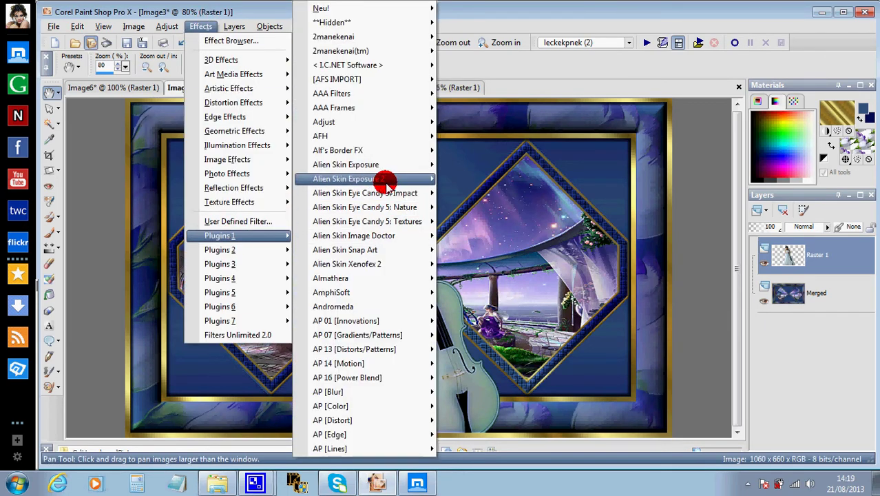
mouse_move(388, 193)
left_click(482, 195)
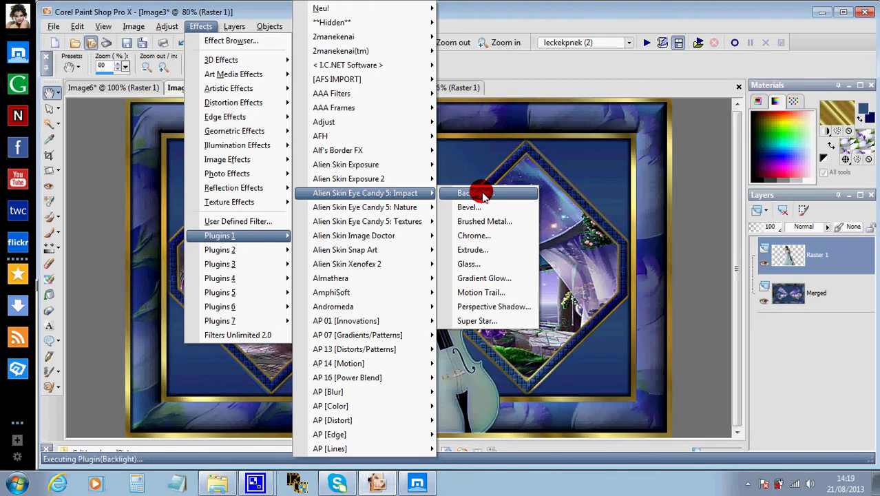
left_click(485, 307)
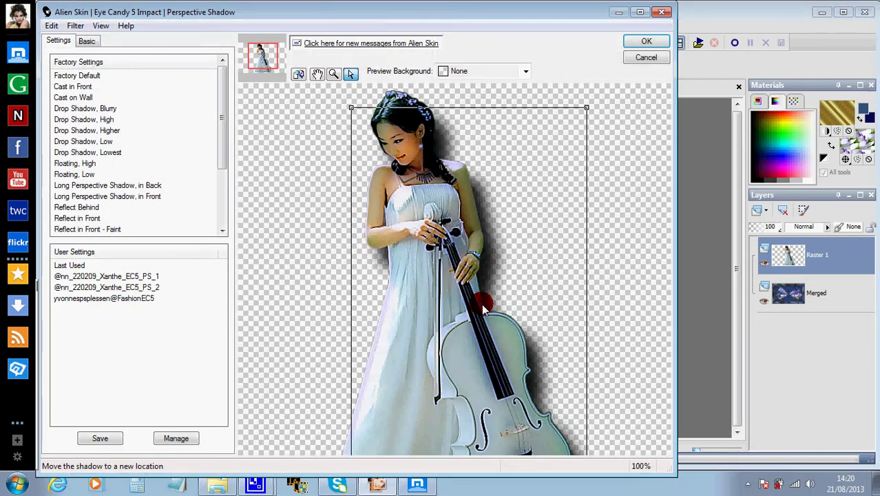
left_click(110, 130)
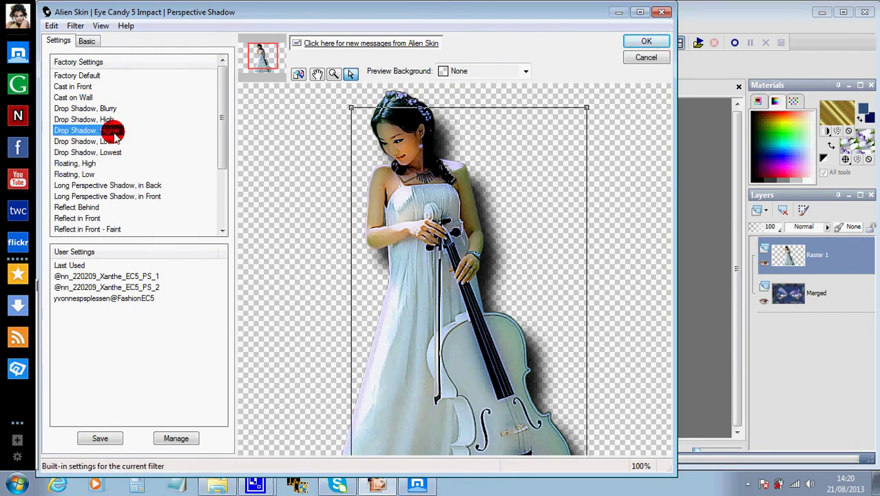
left_click(647, 41)
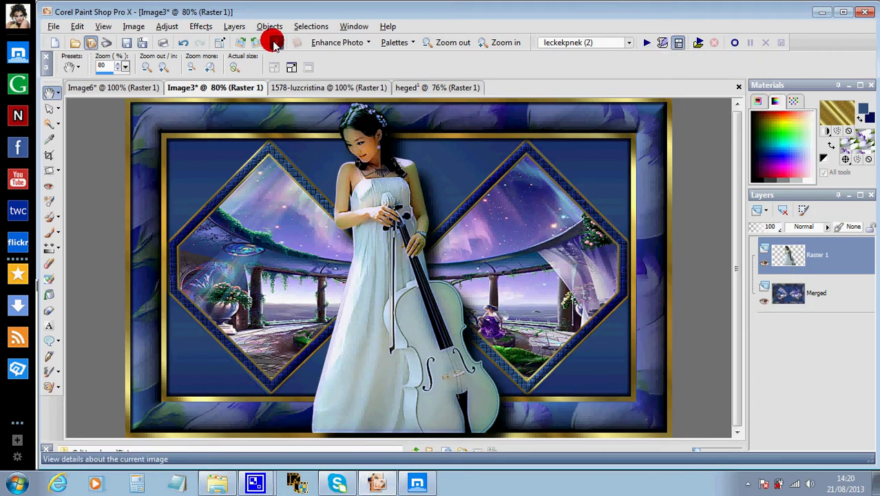
Duplicate the woman's layer and apply a Gaussian Blur with radius 30 to the copy
left_click(232, 26)
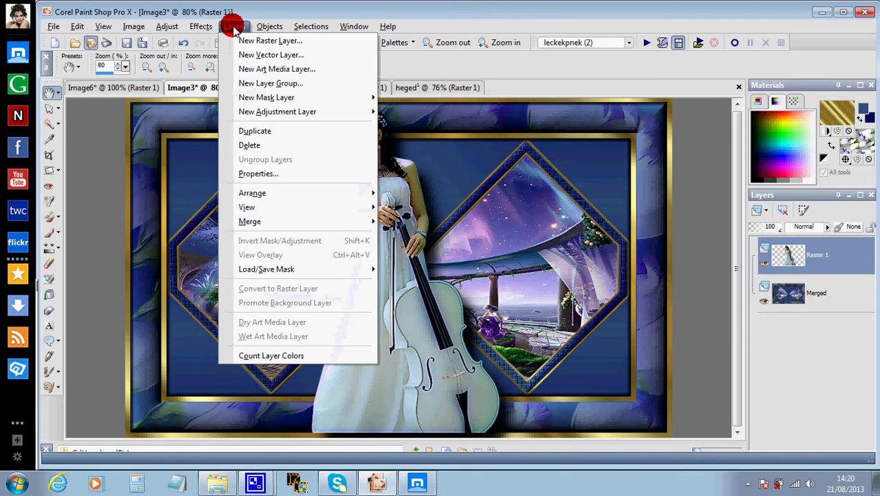
left_click(255, 132)
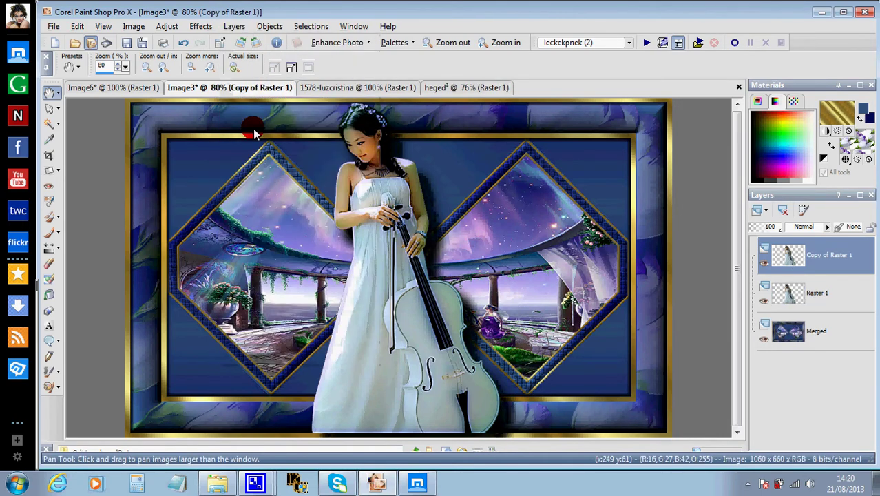
left_click(202, 28)
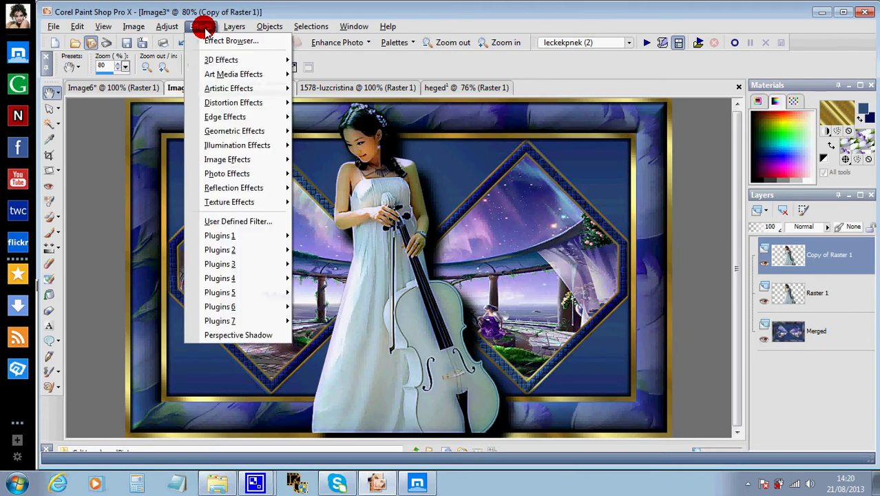
mouse_move(167, 27)
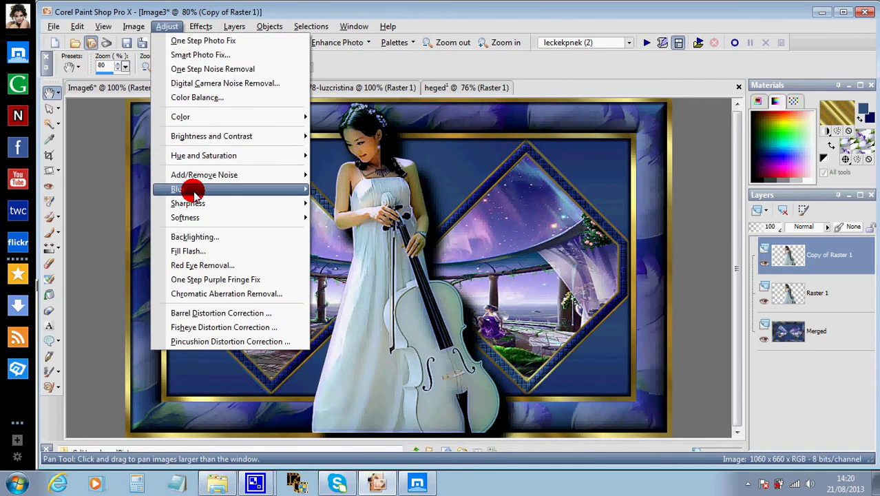
mouse_move(177, 189)
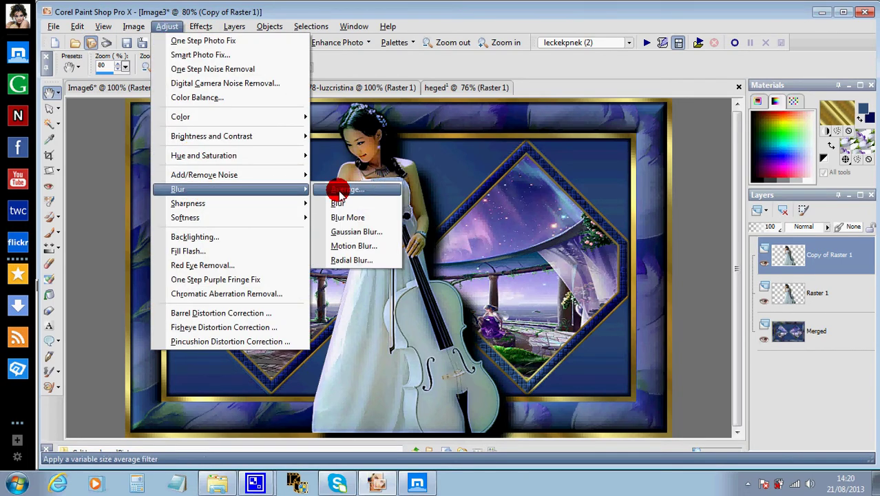
left_click(342, 234)
left_click(421, 335)
left_click_drag(423, 337, 480, 307)
left_click(455, 308)
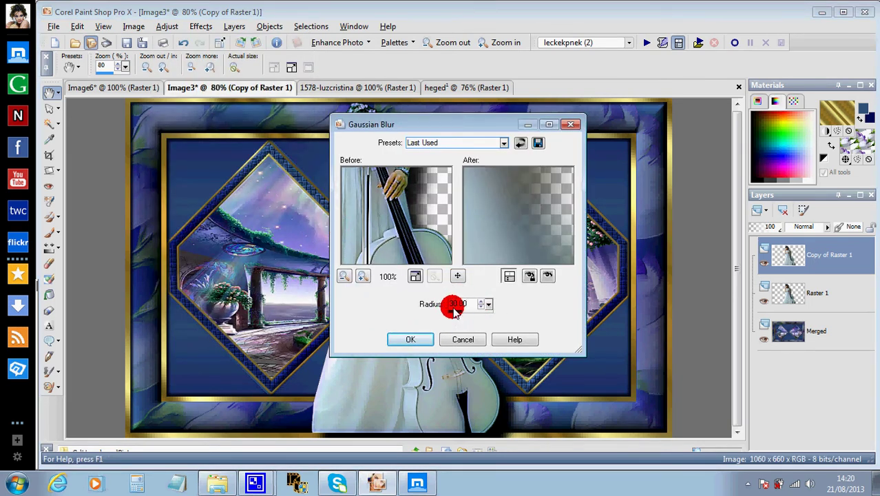
left_click(418, 336)
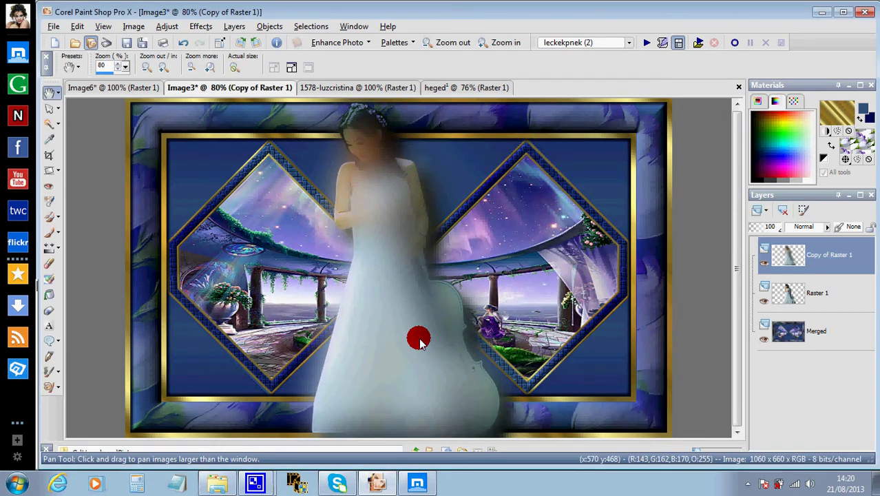
Move the sharp Raster 1 layer above the blurred copy and stretch the copy with the Pick tool to about 113% by 108%
left_click(799, 296)
left_click_drag(799, 296, 796, 255)
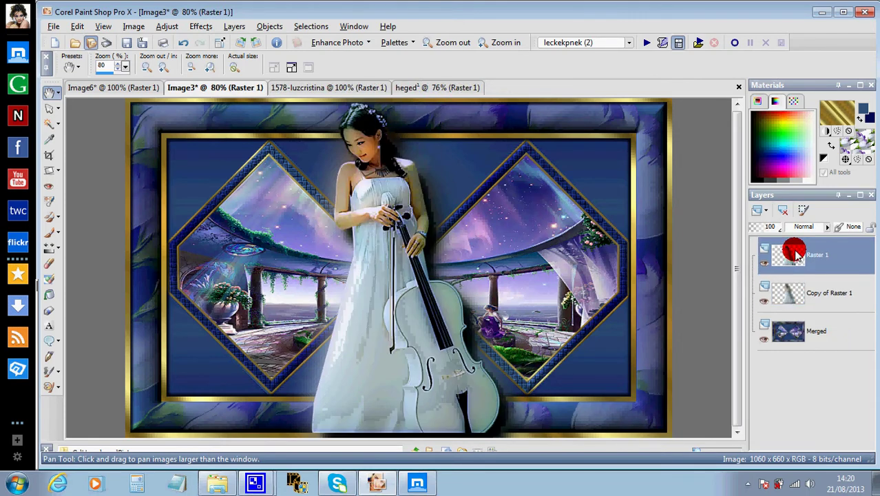
left_click(787, 291)
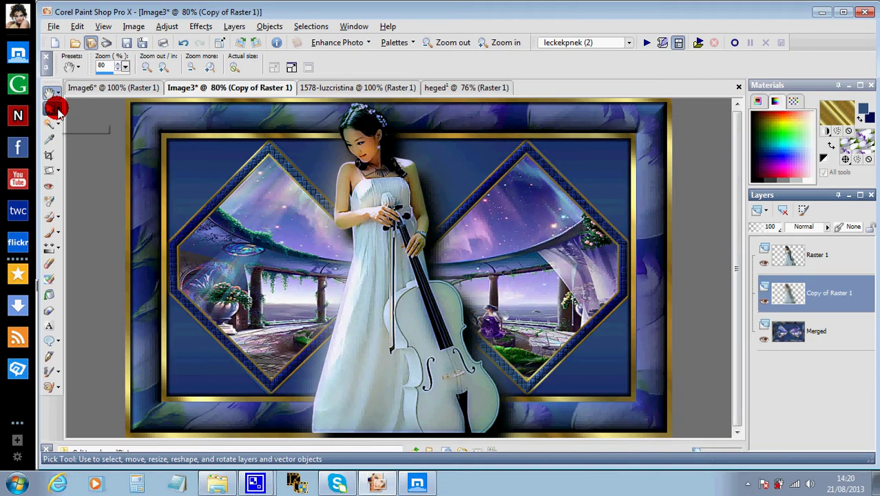
left_click_drag(58, 112, 82, 110)
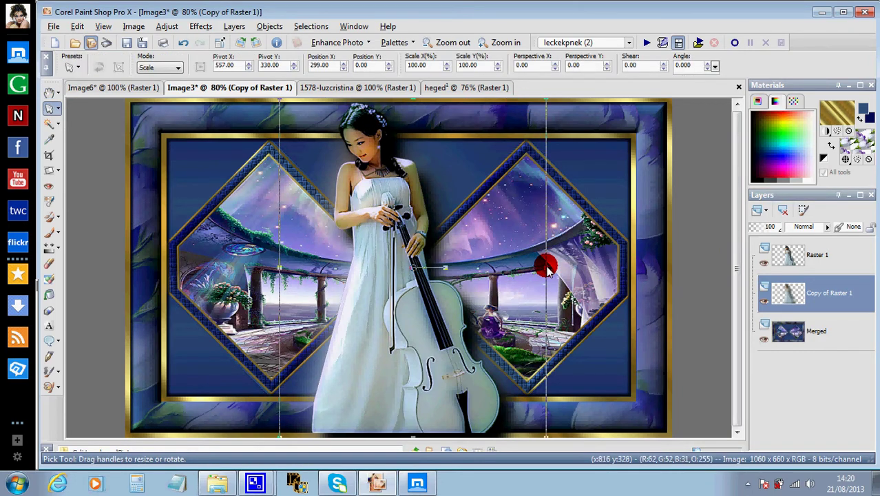
left_click_drag(549, 267, 556, 265)
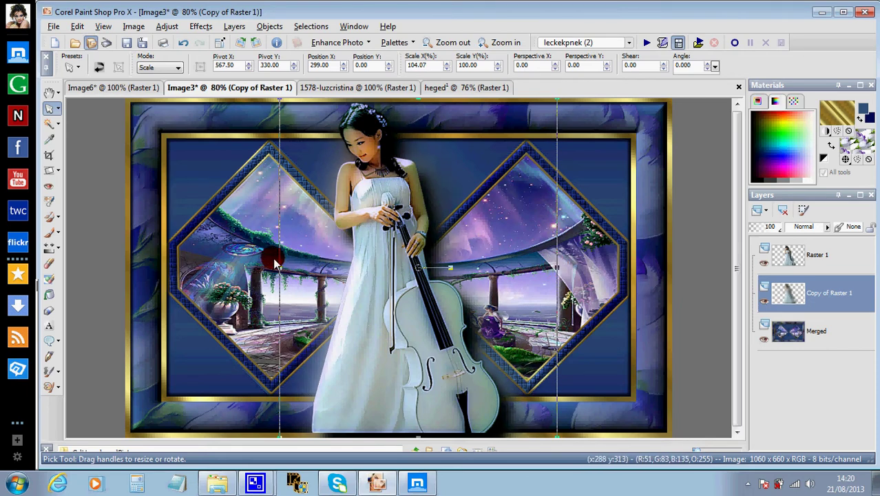
left_click_drag(279, 267, 265, 271)
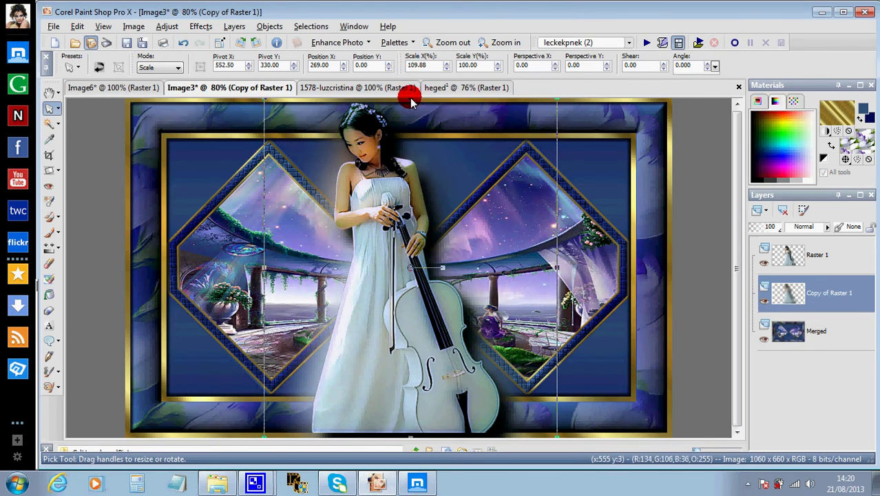
left_click_drag(411, 102, 410, 90)
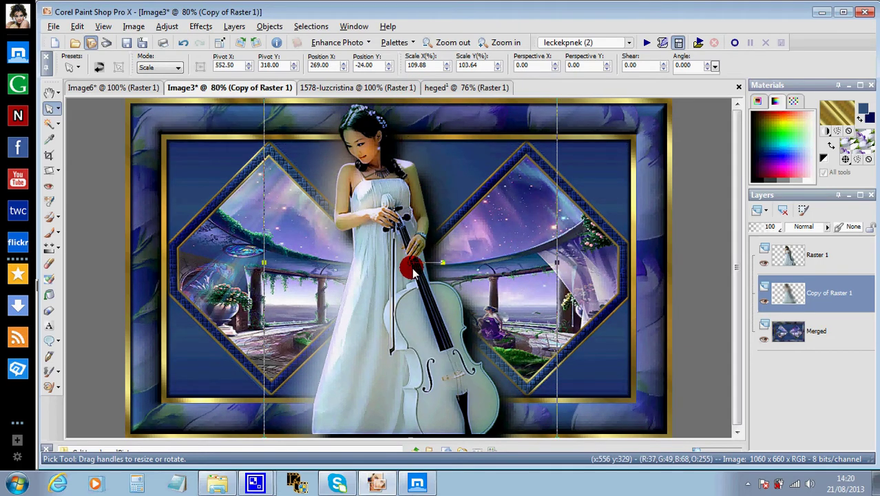
left_click(460, 43)
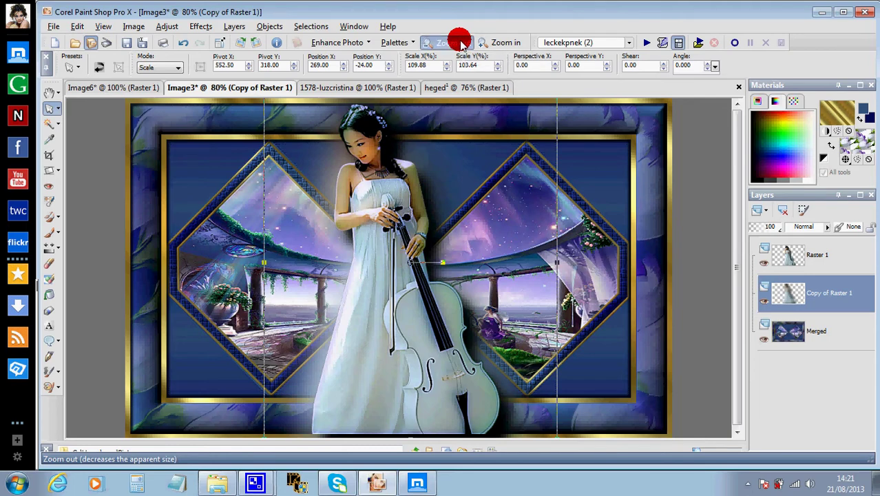
left_click(458, 42)
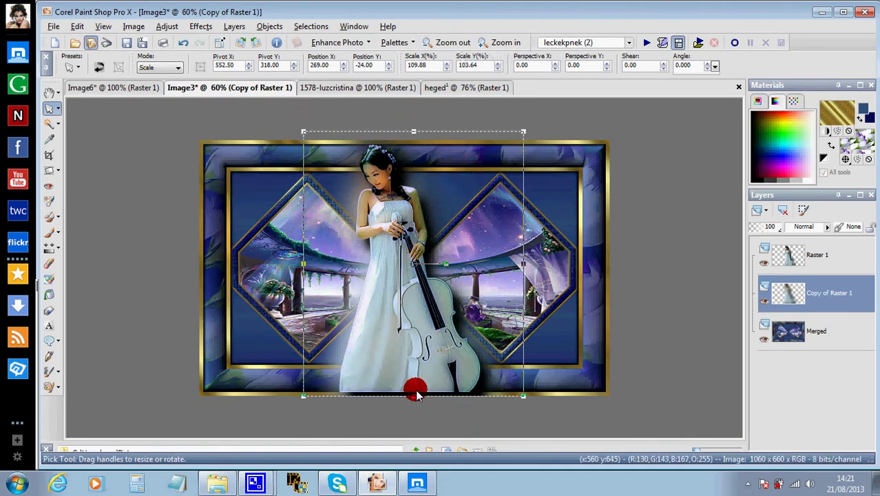
left_click_drag(414, 399, 414, 409)
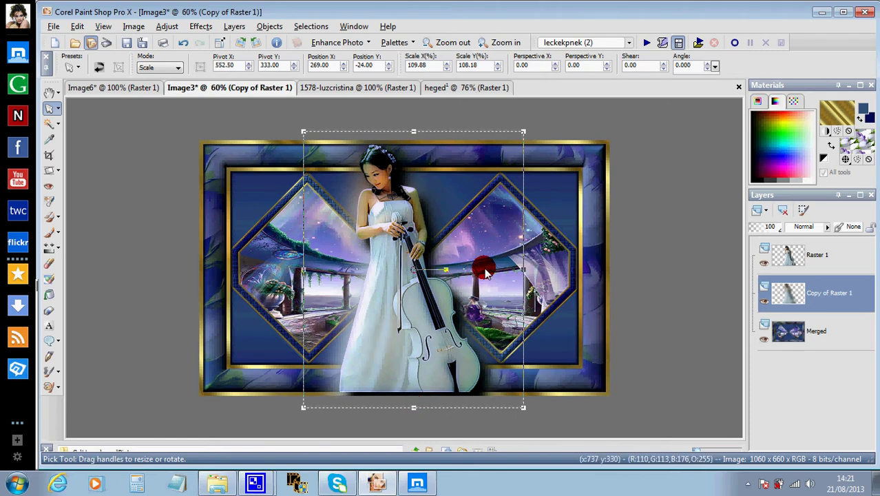
left_click_drag(527, 269, 530, 271)
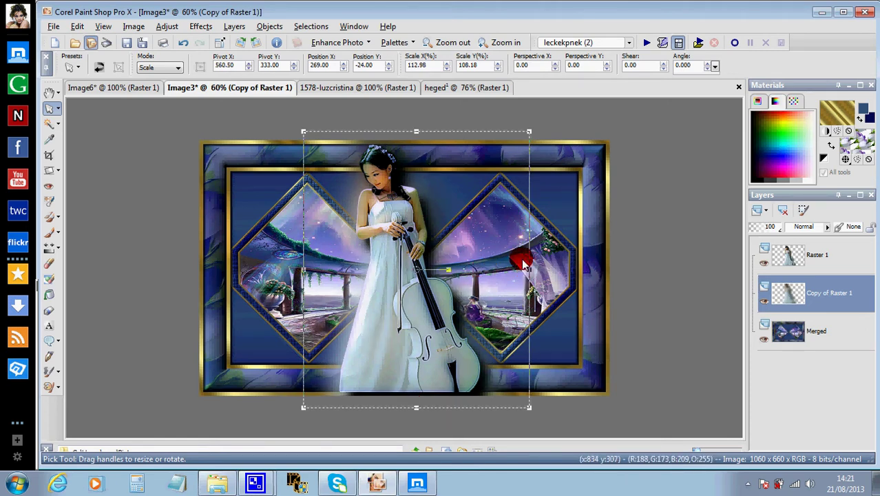
left_click(47, 93)
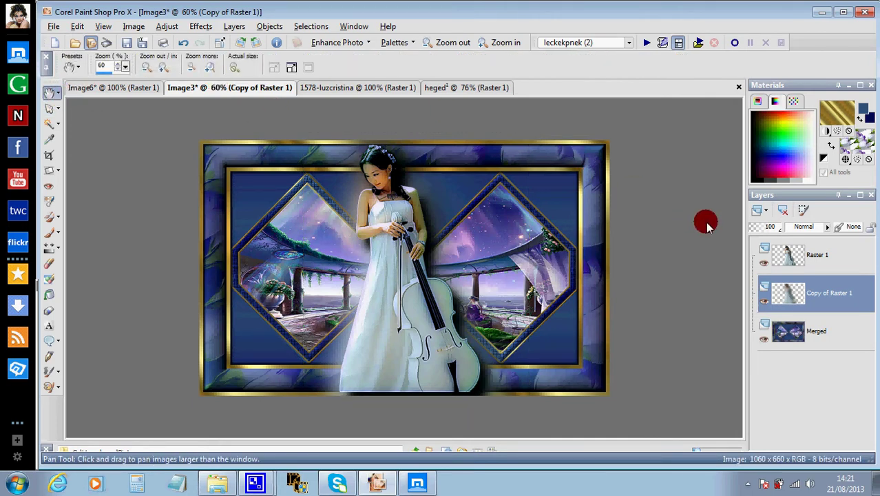
Merge the sharp Raster 1 layer down onto the enlarged blurred copy
left_click(782, 254)
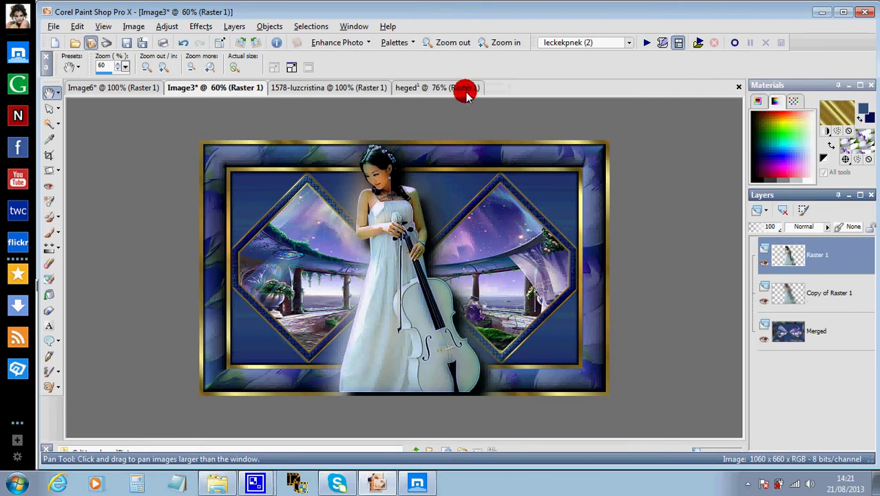
left_click(236, 26)
mouse_move(273, 226)
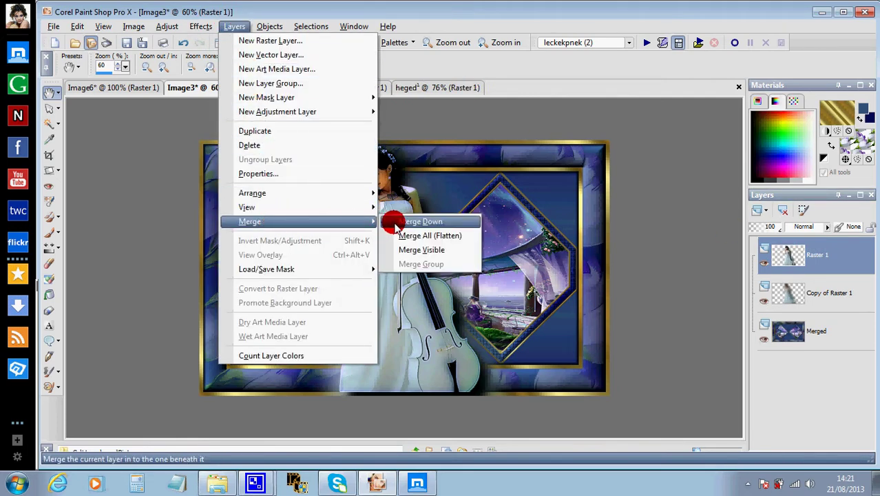
left_click(398, 224)
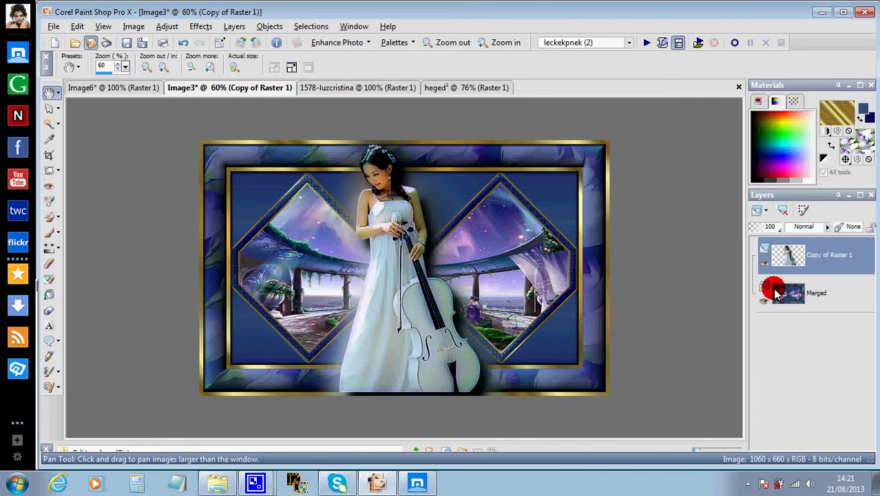
Erase the parts of the woman's layer overlapping the lower gold border, and merge the layer down onto the Merged layer
left_click(49, 263)
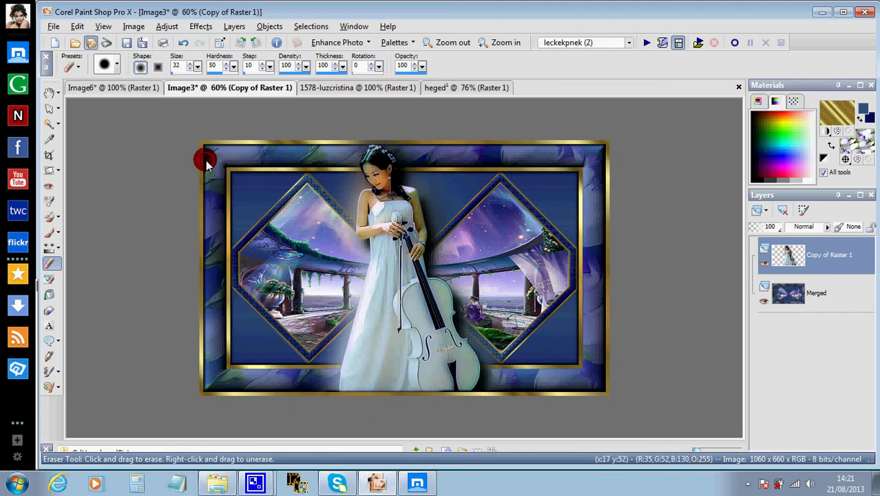
left_click(235, 27)
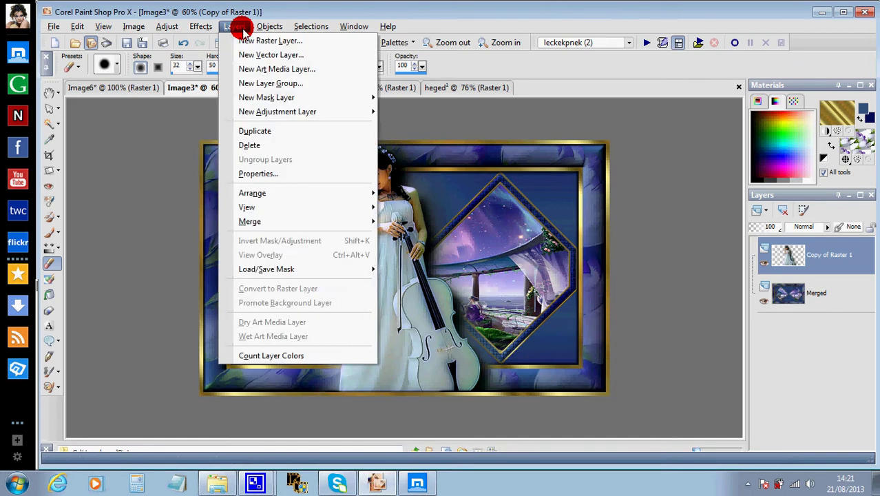
mouse_move(285, 221)
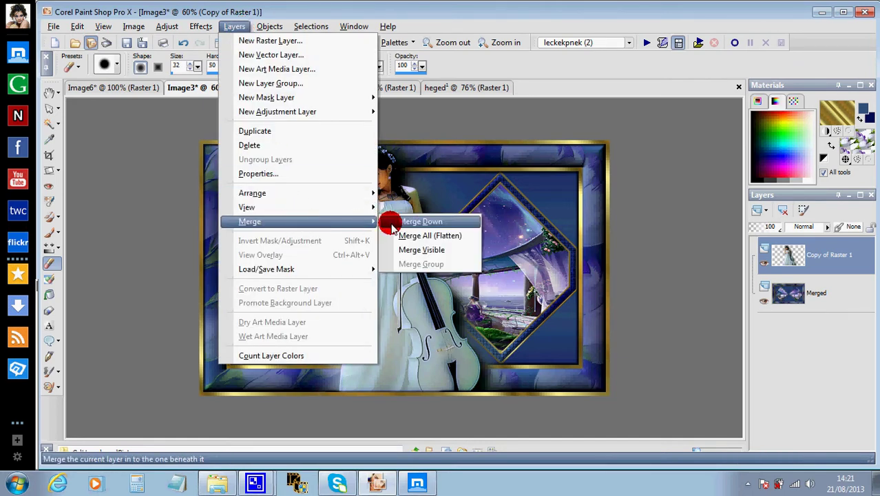
left_click(406, 222)
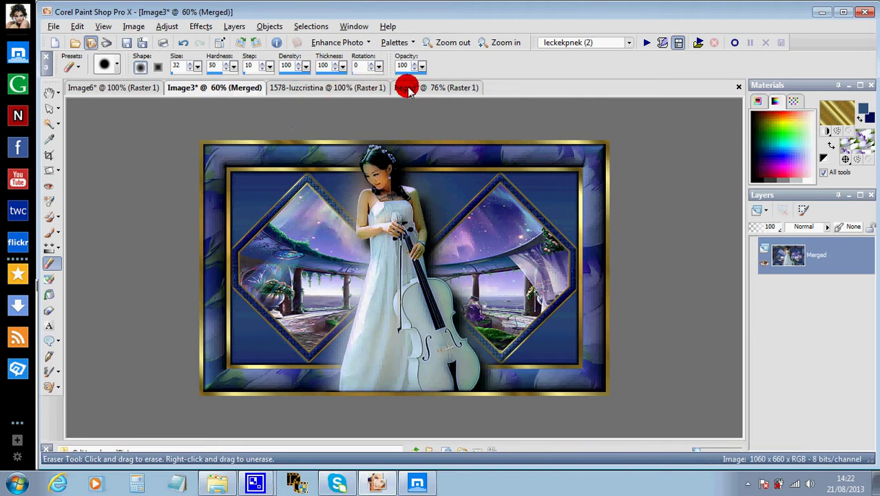
Flip the 1578-luzcristina flower image vertically and copy it
left_click(344, 91)
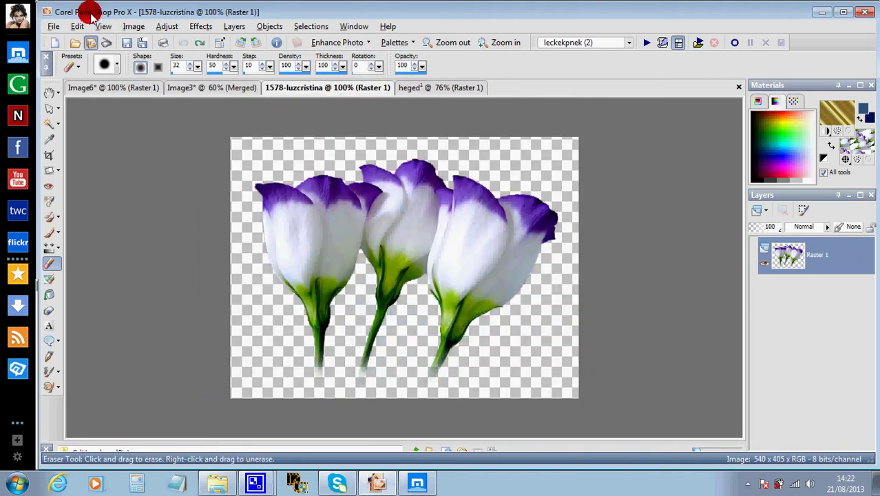
left_click(140, 27)
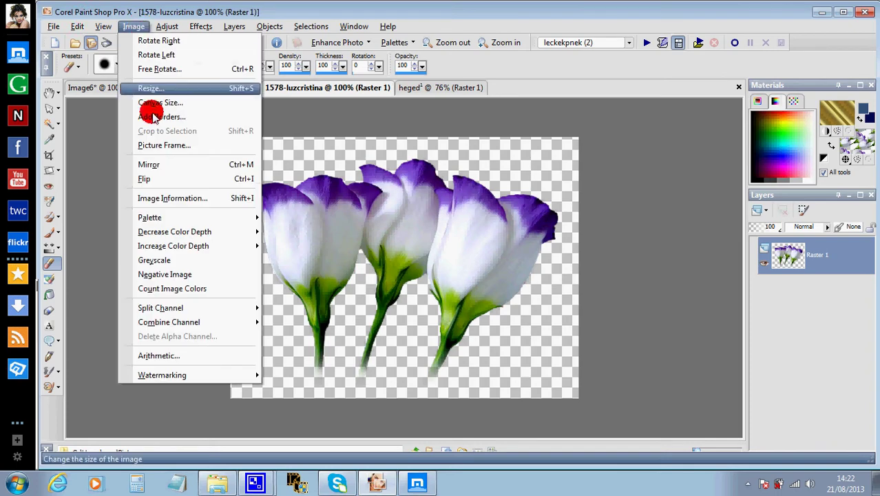
left_click(158, 179)
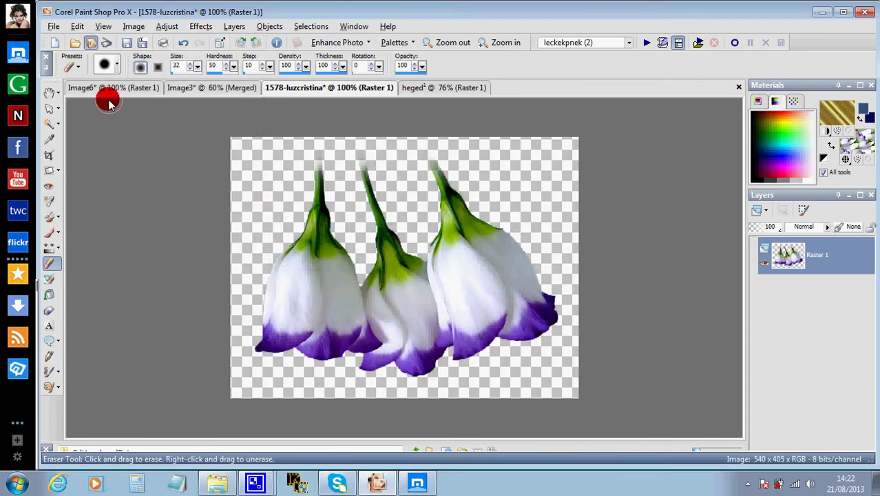
left_click(50, 92)
left_click(74, 28)
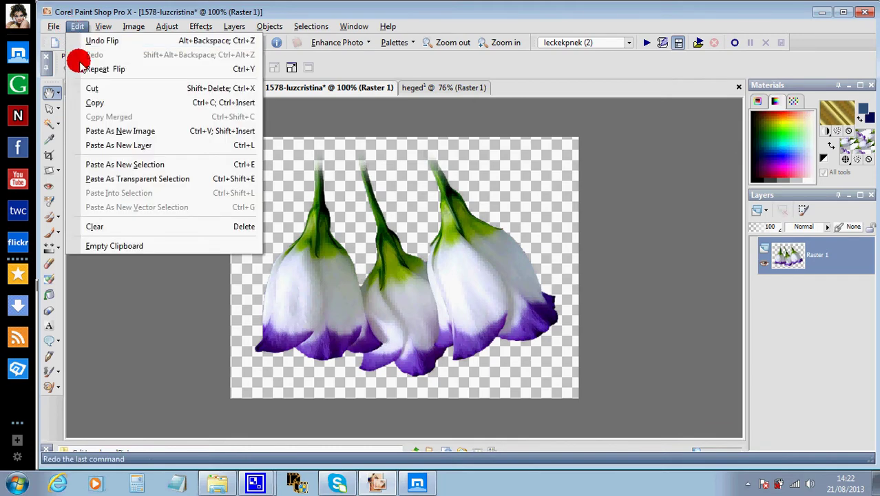
left_click(85, 103)
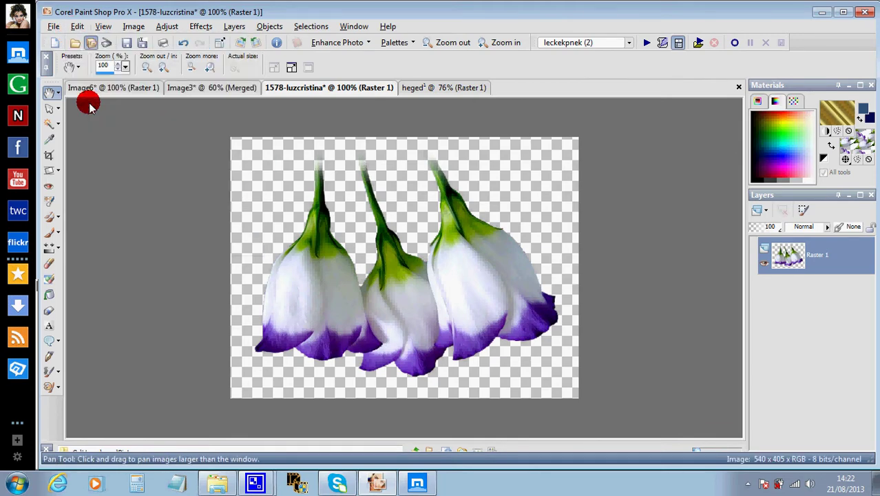
Paste the copied flowers into Image3 as a new layer
left_click(190, 91)
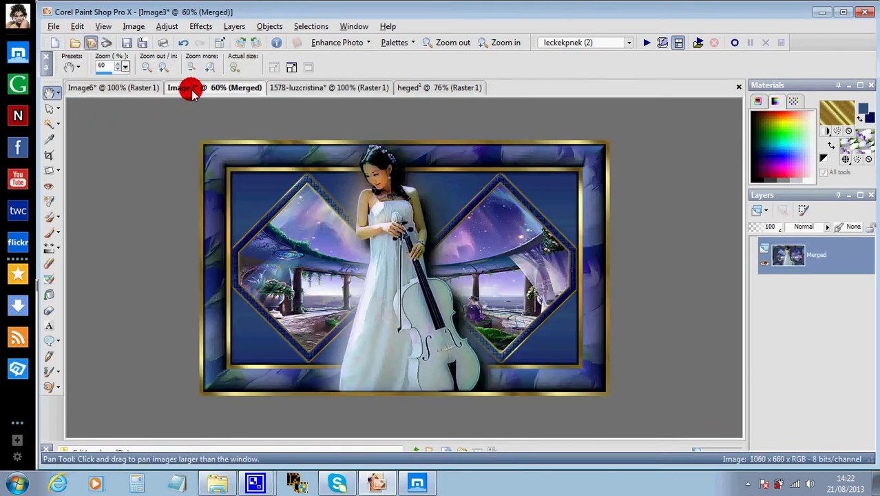
left_click(490, 43)
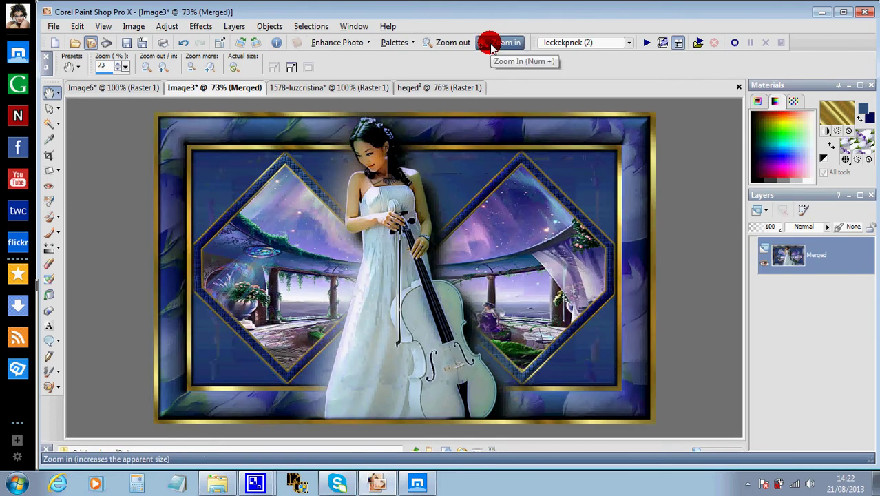
right_click(175, 129)
mouse_move(256, 175)
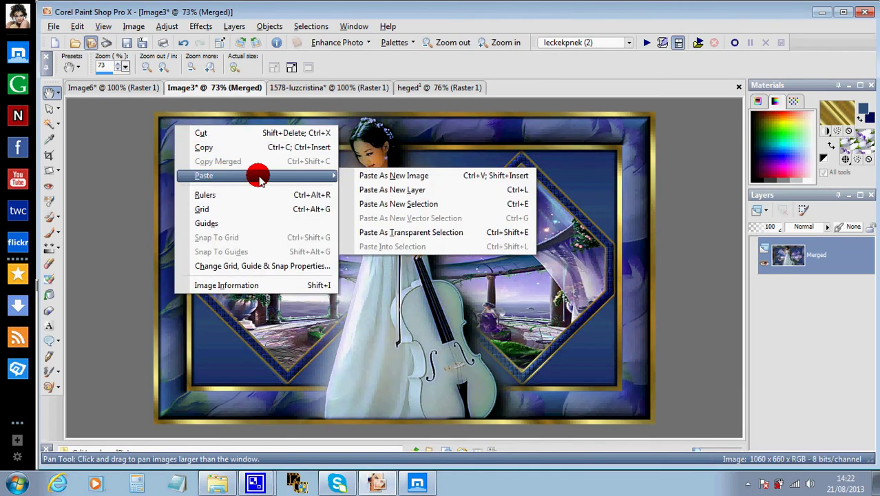
left_click(375, 190)
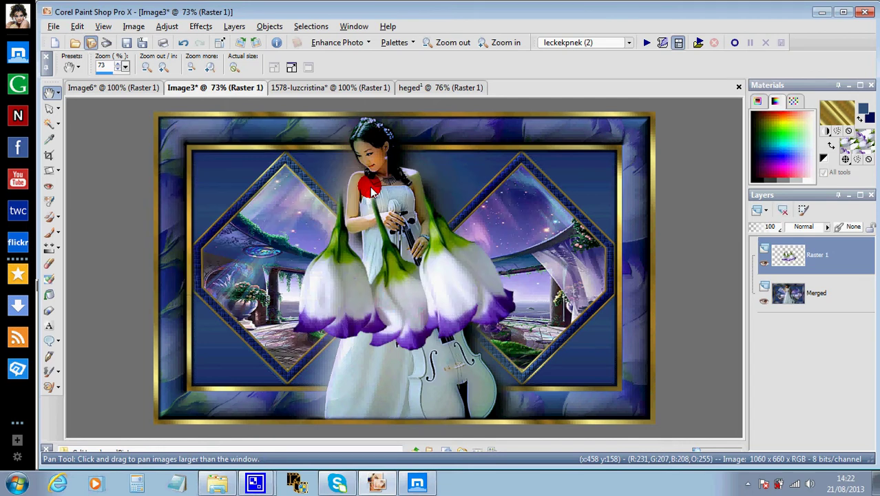
Scale the flowers to about 67% with the Pick tool, rotate them to about 334°, and place them in the picture's upper-left corner
left_click(59, 110)
left_click(88, 109)
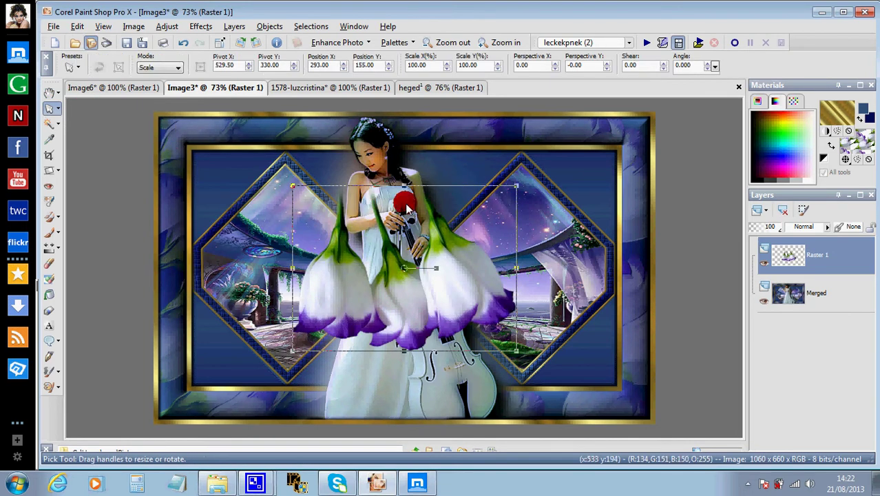
left_click_drag(437, 270, 227, 169)
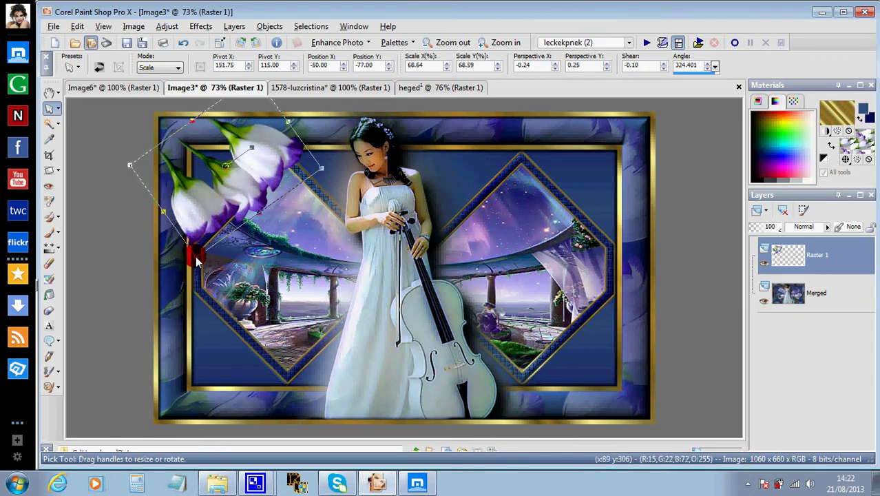
left_click_drag(196, 260, 200, 241)
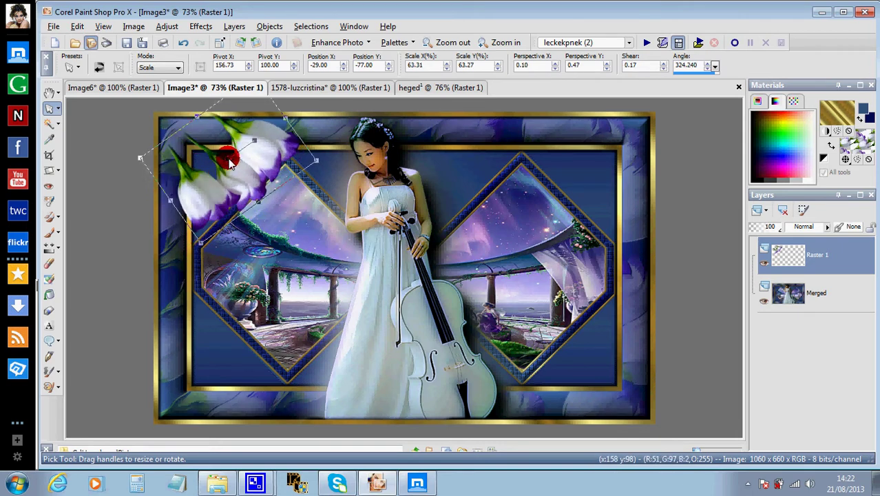
left_click_drag(231, 160, 217, 167)
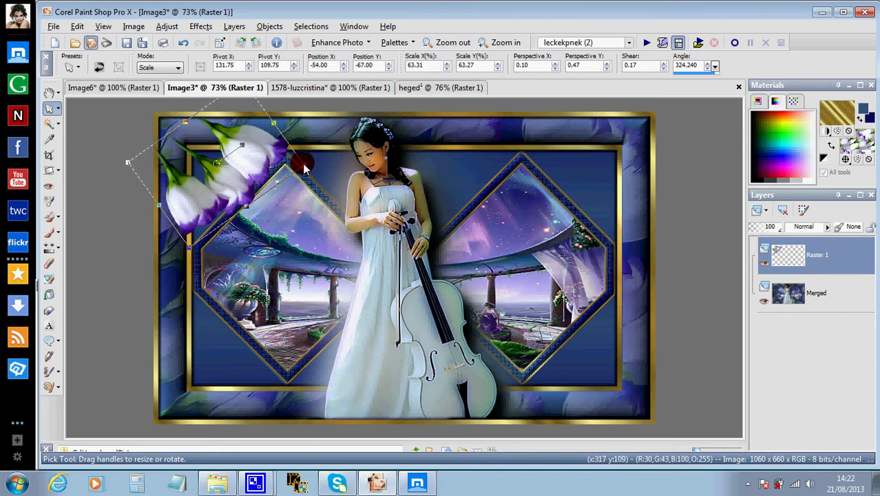
left_click_drag(306, 169, 316, 170)
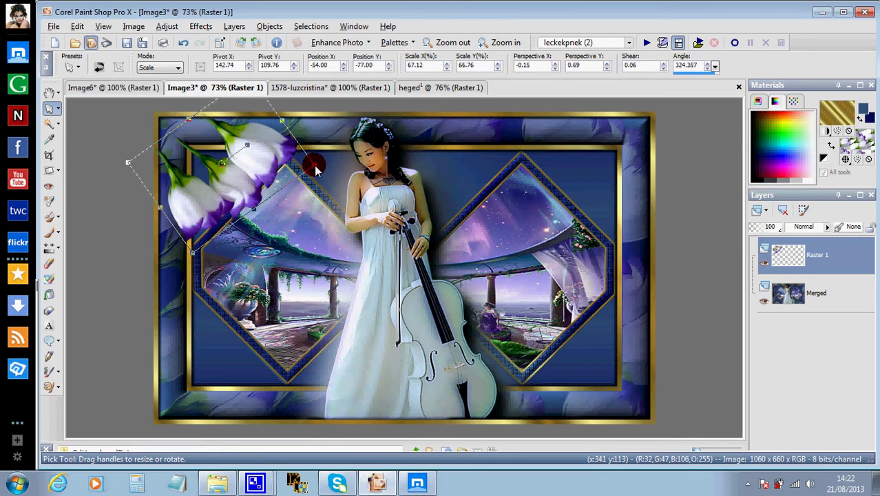
left_click_drag(250, 150, 223, 169)
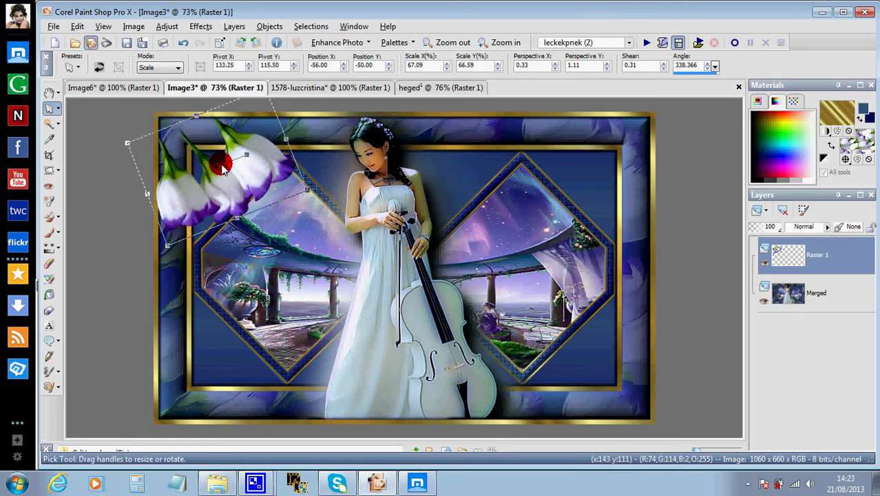
left_click_drag(222, 169, 250, 156)
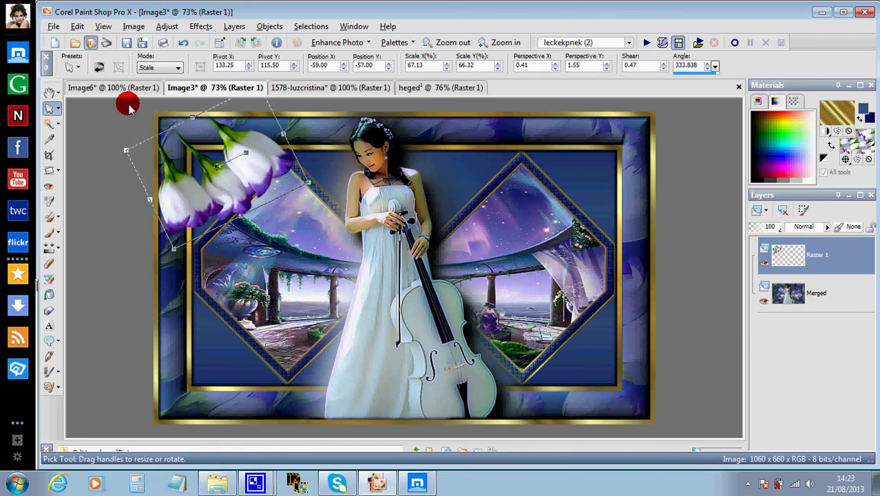
left_click(49, 91)
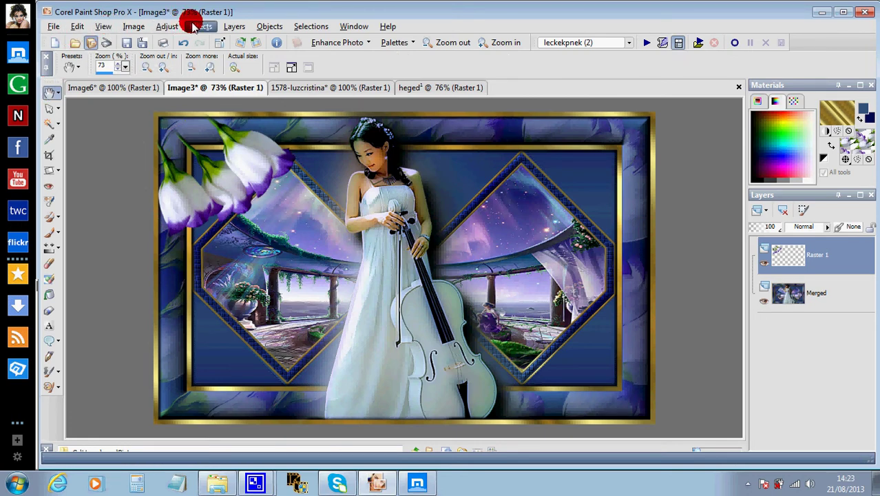
Duplicate the flower layer and apply a Gaussian Blur to the copy
left_click(235, 26)
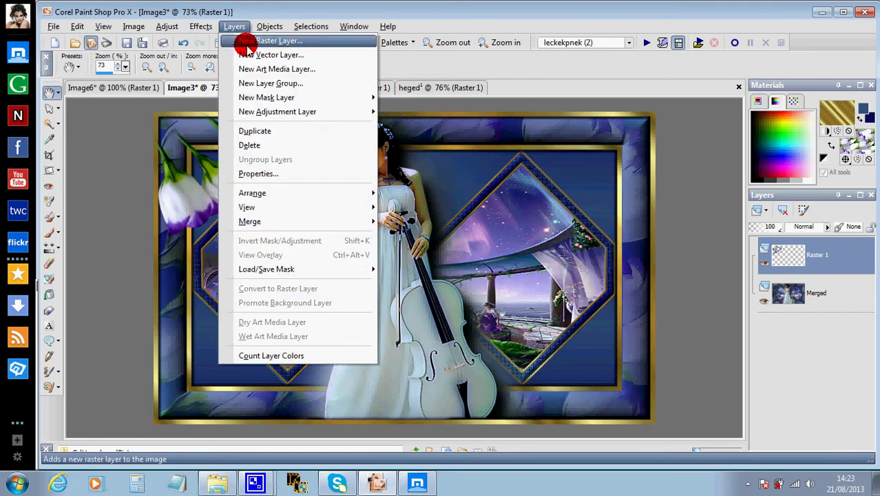
left_click(248, 131)
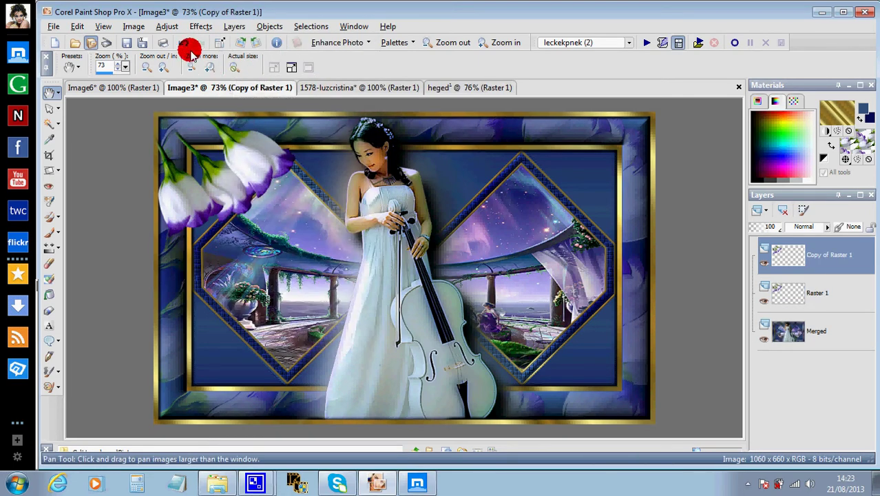
left_click(169, 28)
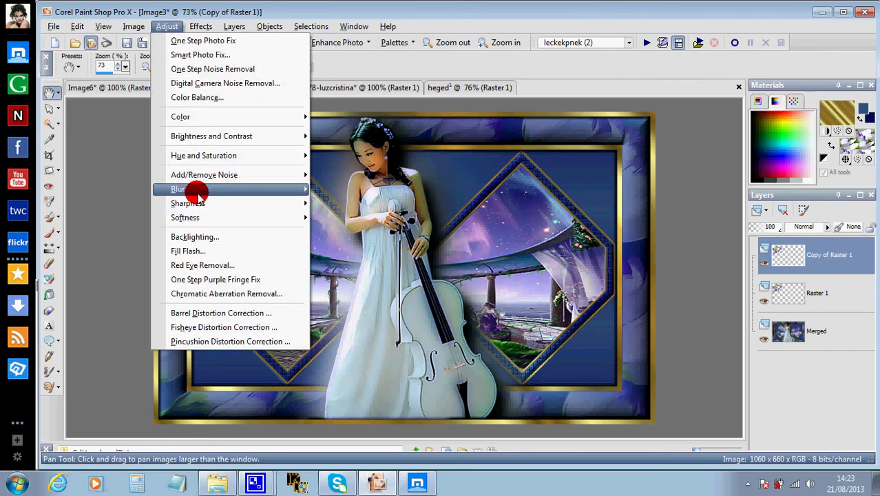
mouse_move(226, 180)
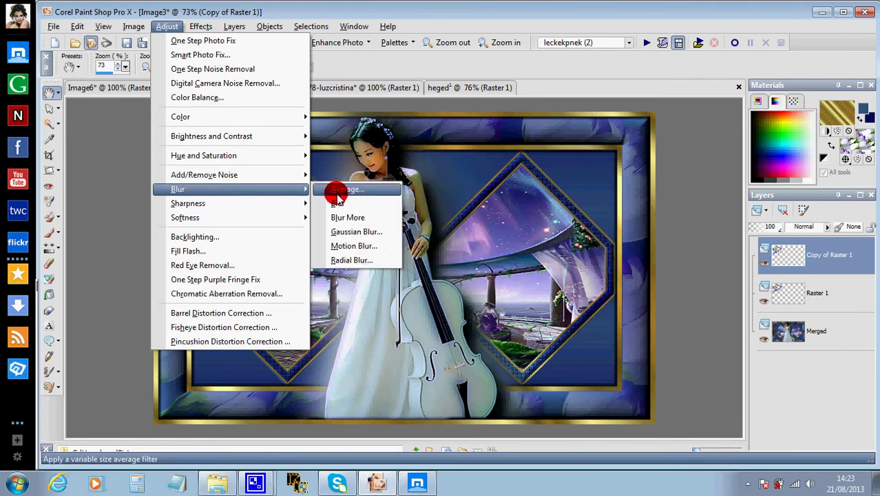
left_click(341, 233)
left_click(412, 337)
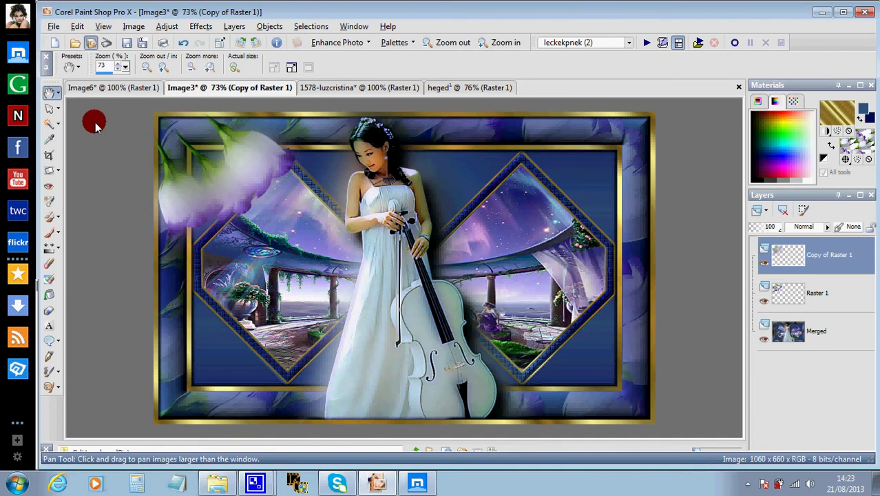
Enlarge the blurred flower copy to about 133% with the Pick tool and move the sharp Raster 1 layer above it
left_click(58, 109)
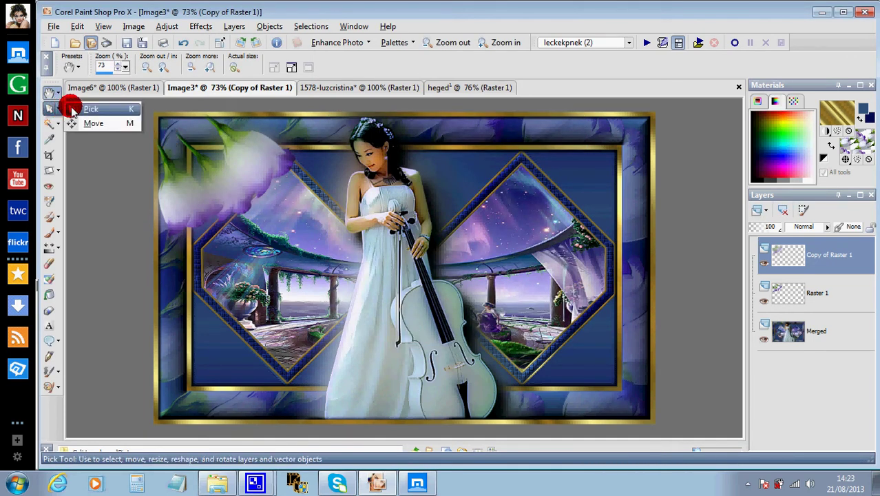
left_click(83, 110)
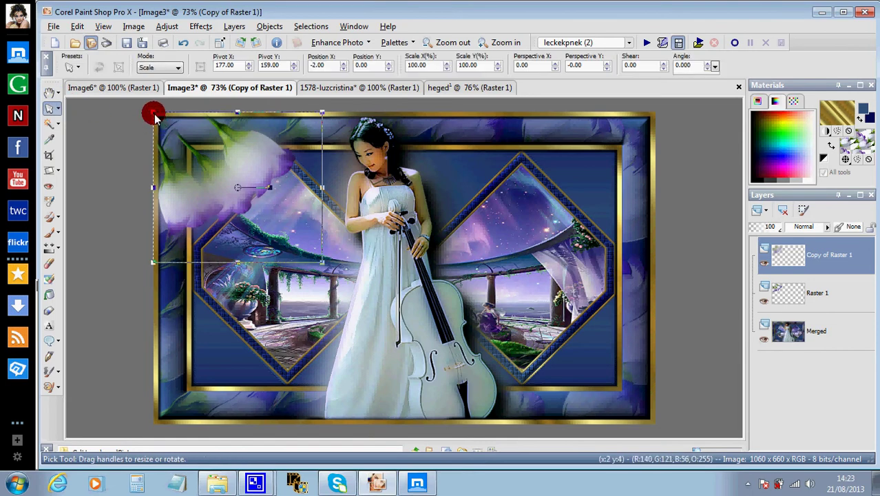
left_click_drag(154, 118, 140, 101)
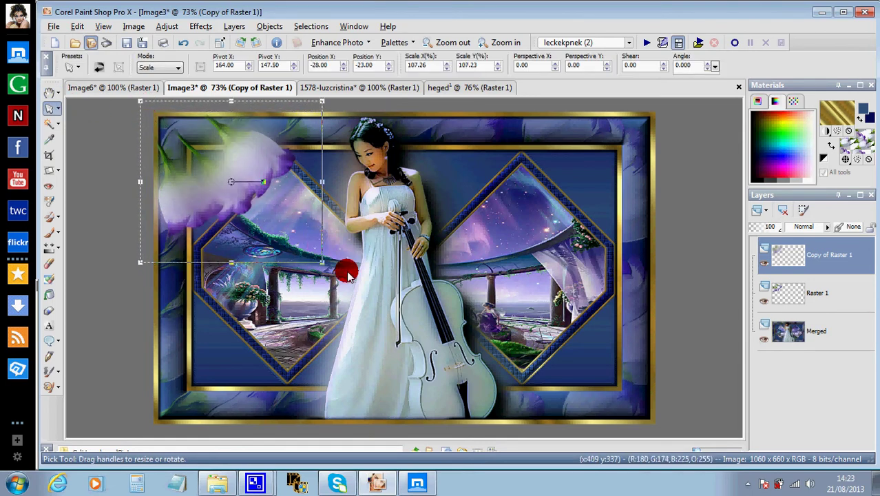
left_click_drag(324, 265, 337, 275)
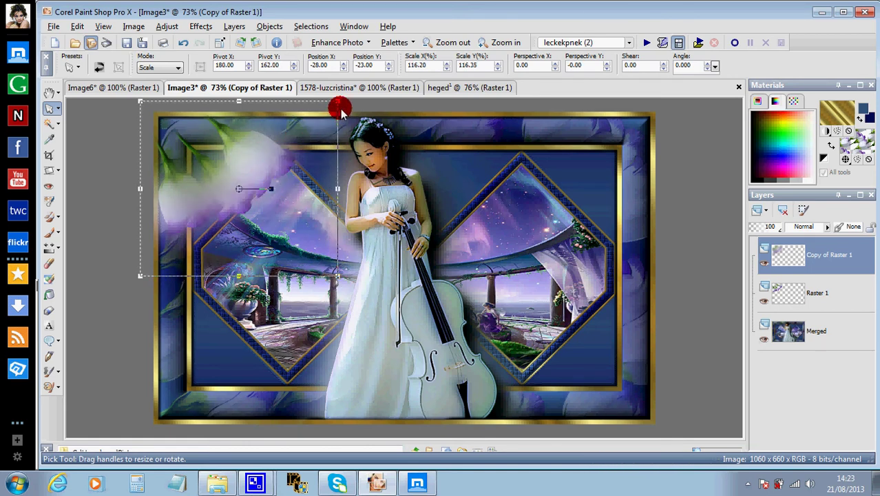
left_click_drag(337, 101, 351, 84)
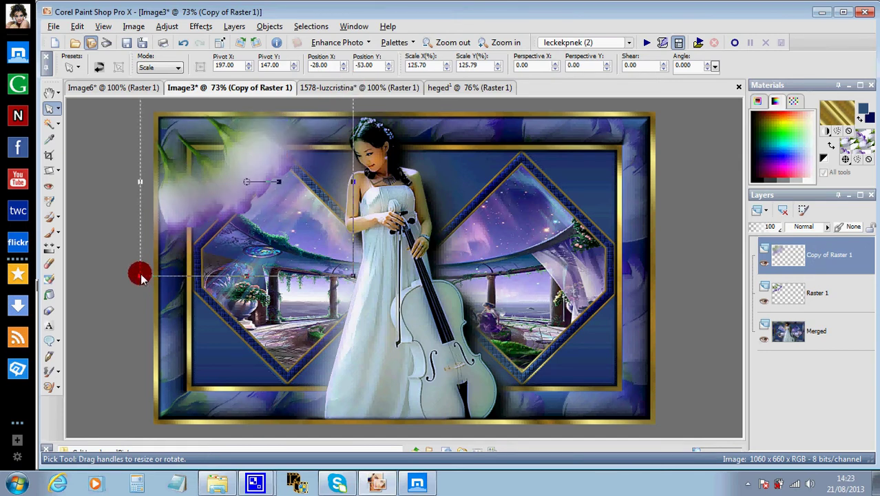
left_click_drag(140, 275, 127, 287)
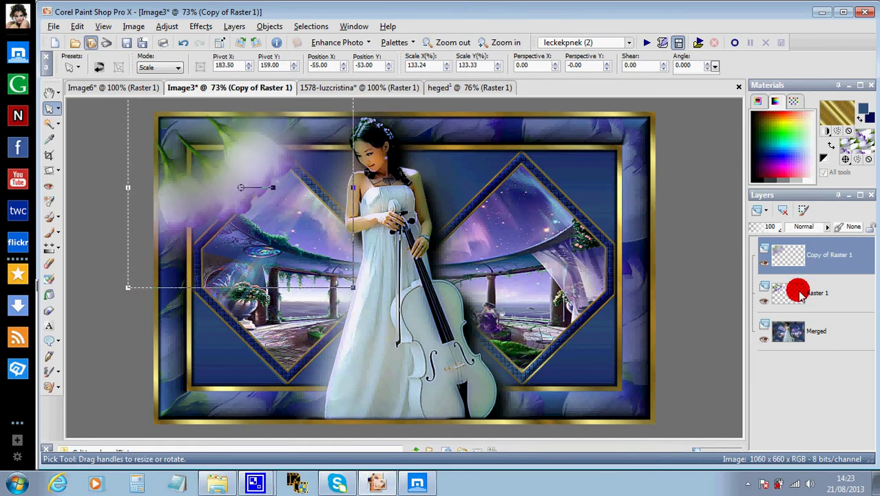
left_click_drag(800, 294, 787, 251)
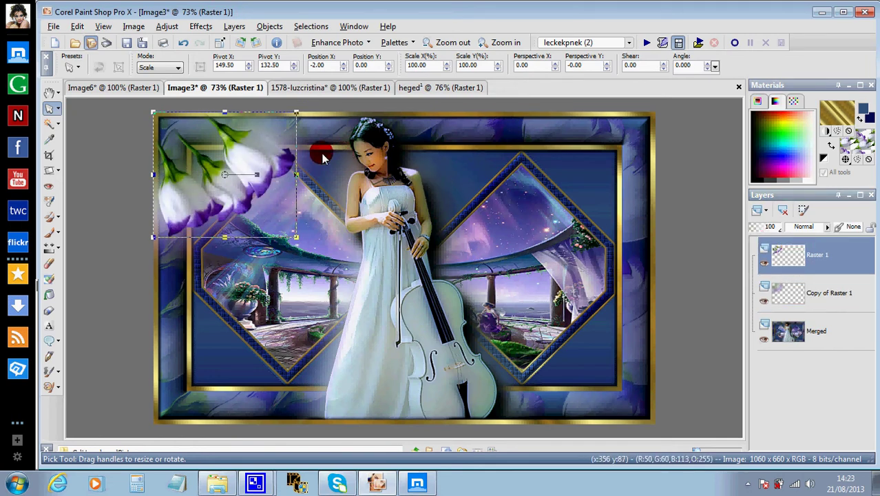
left_click(49, 92)
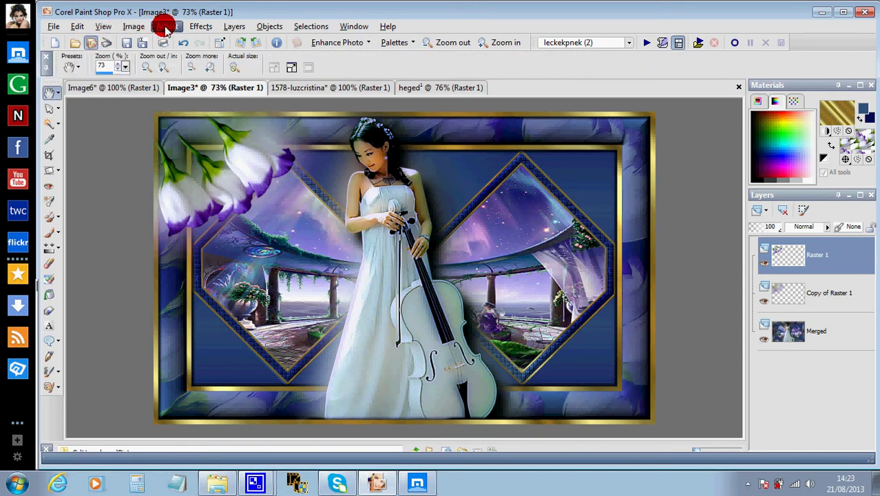
Sharpen the flowers on the Raster 1 layer
left_click(166, 26)
mouse_move(195, 201)
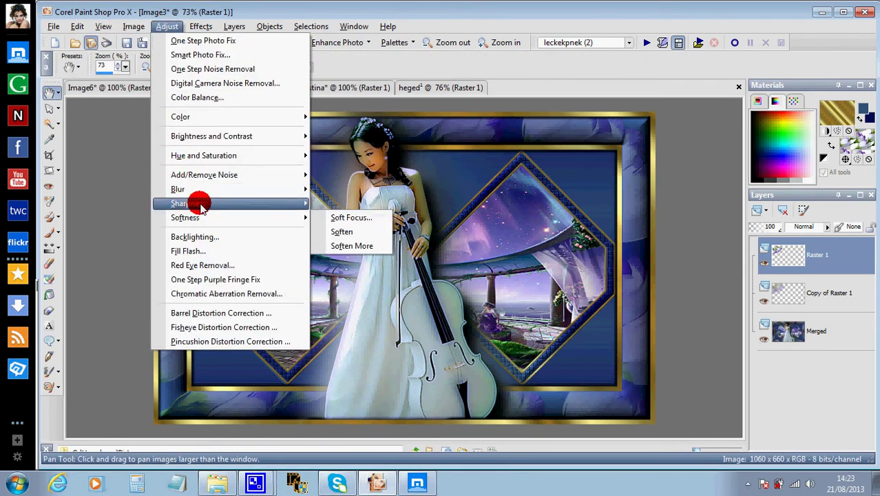
left_click(343, 233)
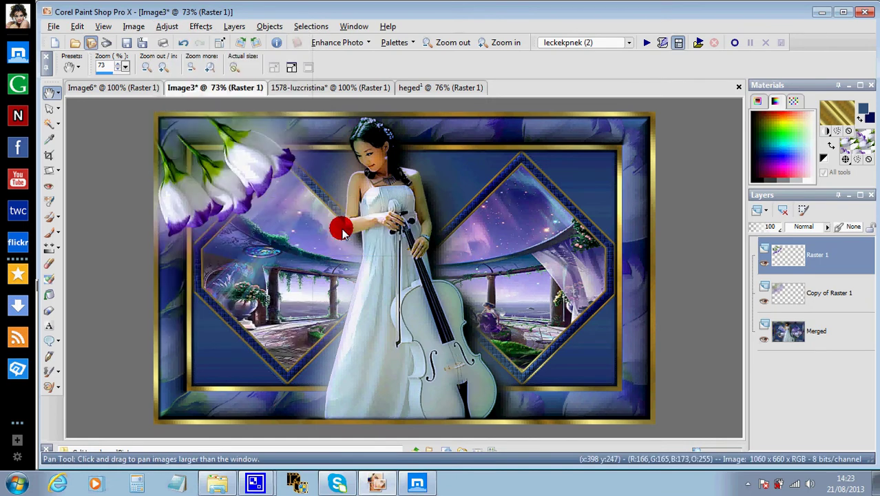
Apply the Eye Candy 5 Perspective Shadow with the Drop Shadow, Higher preset to the sharp flowers
left_click(199, 26)
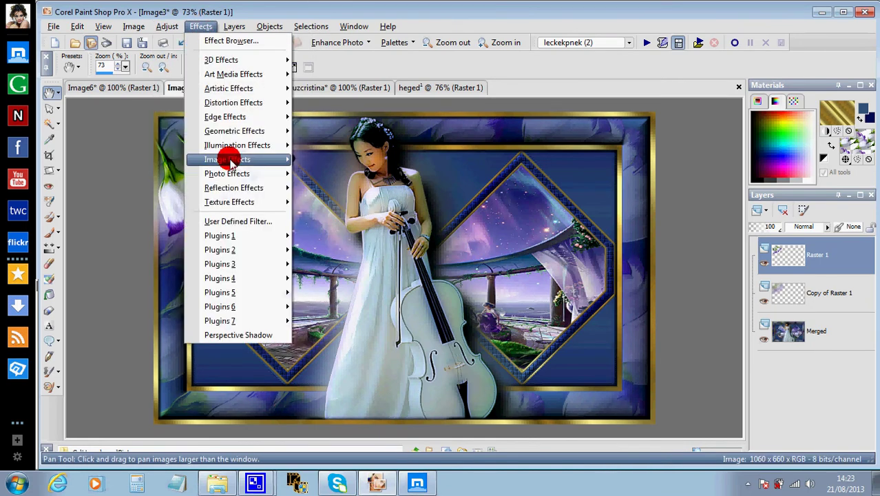
left_click(242, 336)
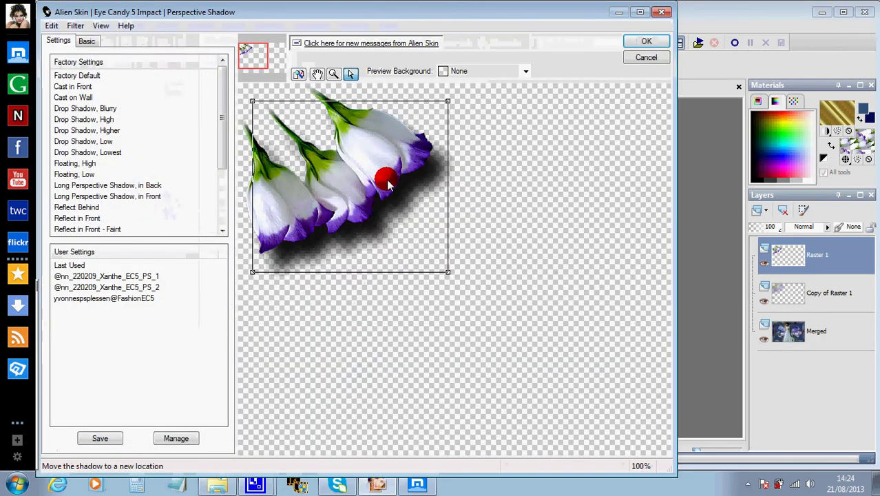
left_click(108, 120)
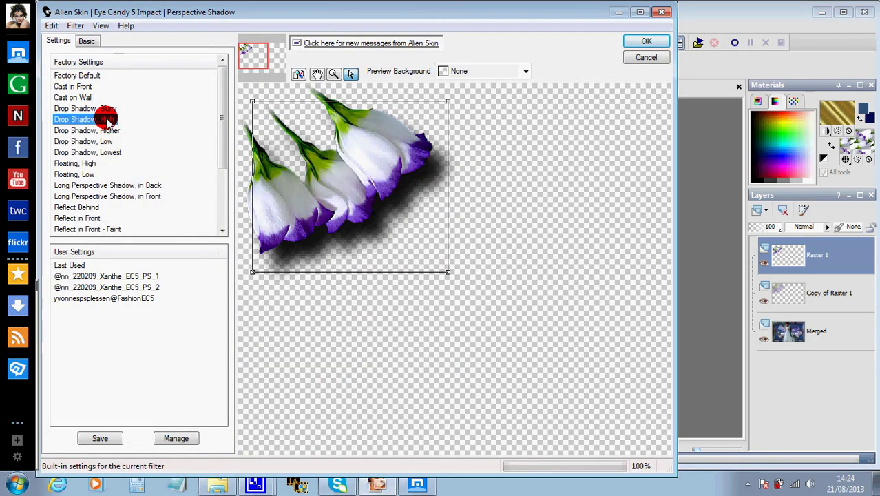
left_click(111, 130)
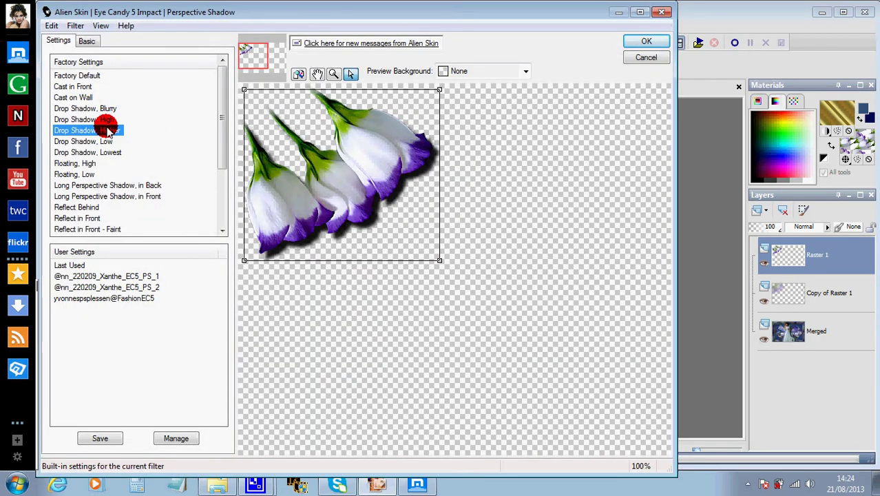
left_click(643, 42)
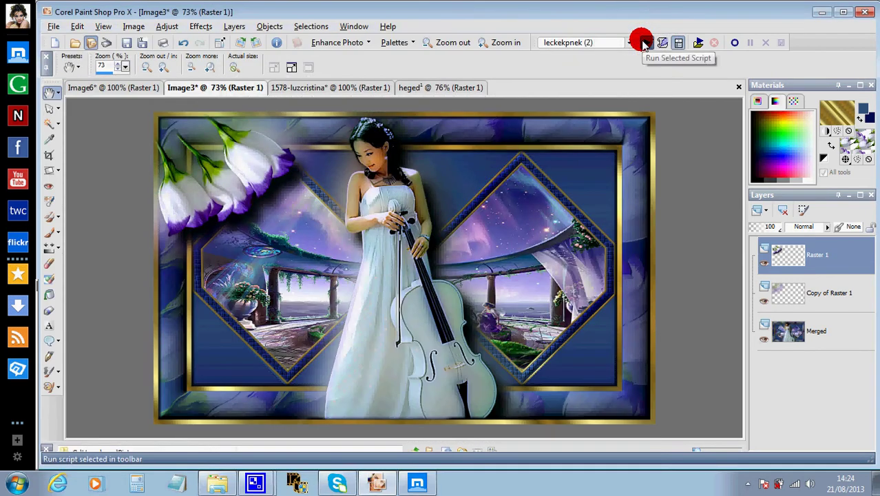
left_click(644, 42)
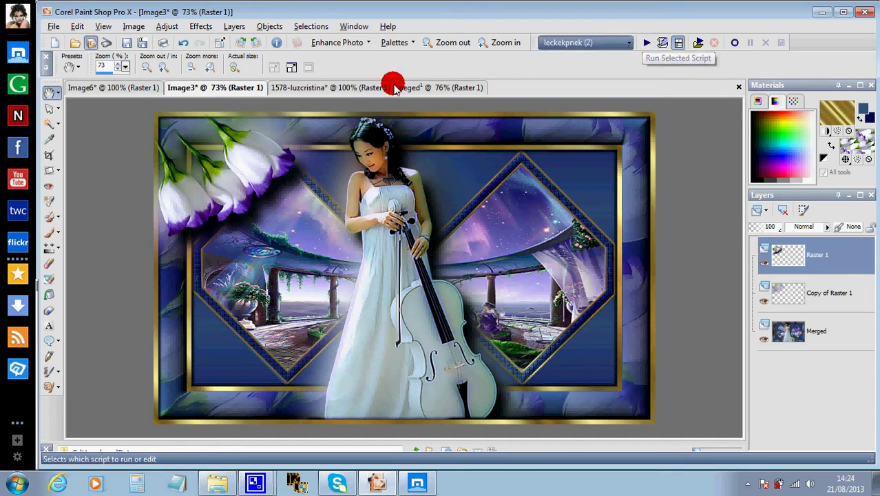
Merge the sharp flower layer down onto its blurred copy
left_click(237, 27)
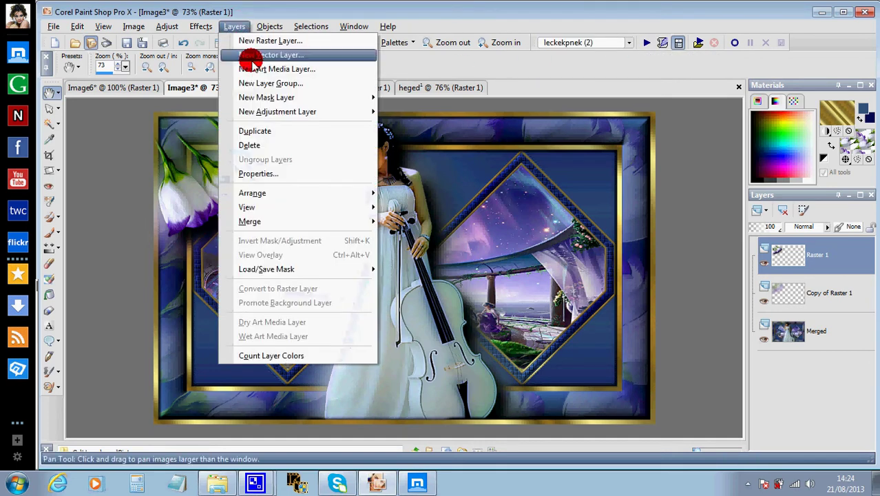
mouse_move(281, 221)
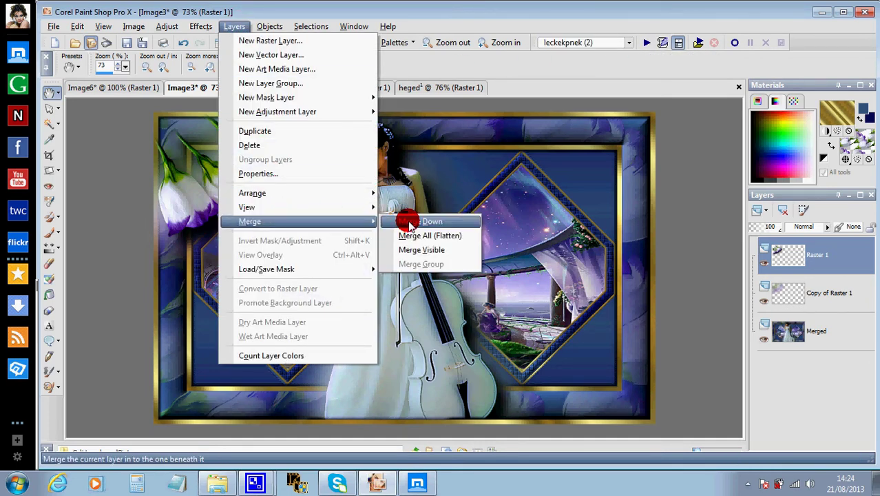
left_click(411, 223)
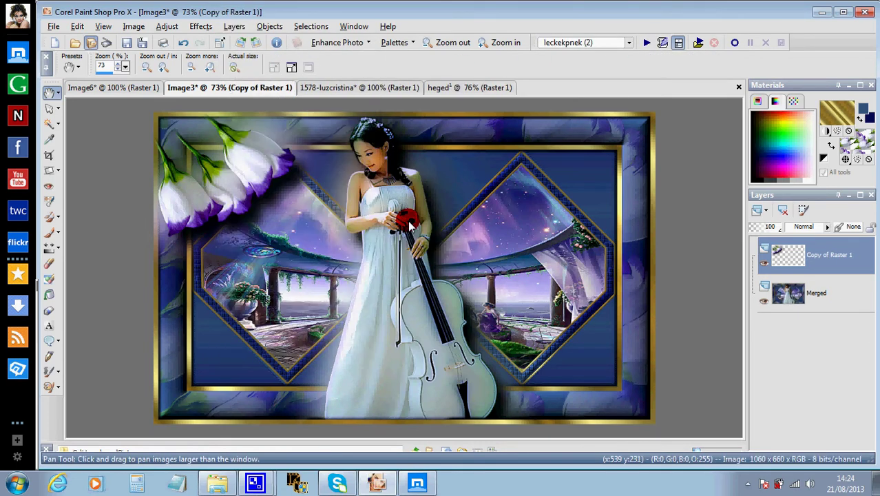
Undo the first eraser stroke on the flower layer and erase only the part overlapping the gold frame's upper-left corner
left_click(52, 263)
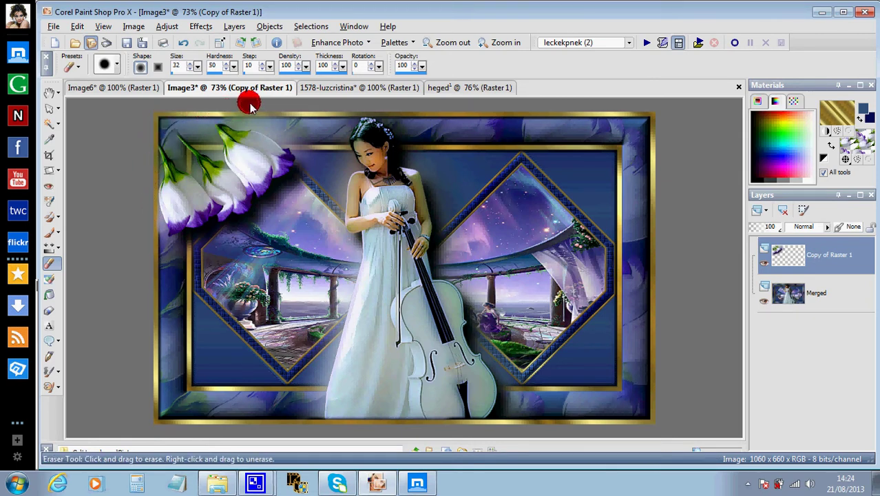
left_click(182, 43)
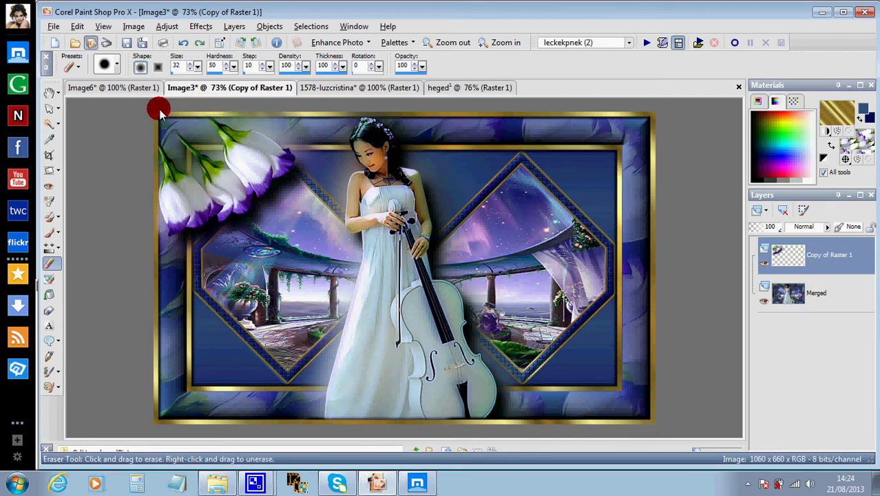
left_click_drag(158, 109, 163, 113)
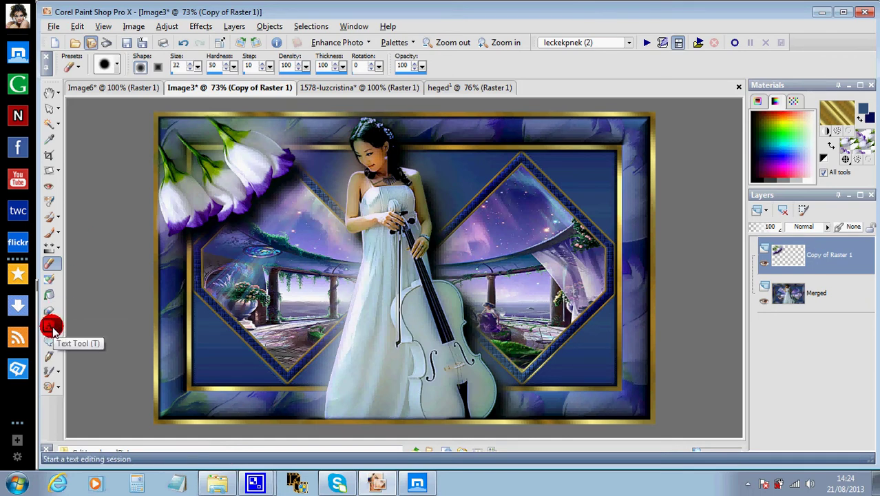
Merge all visible layers of Image3 into one
left_click(234, 28)
mouse_move(290, 220)
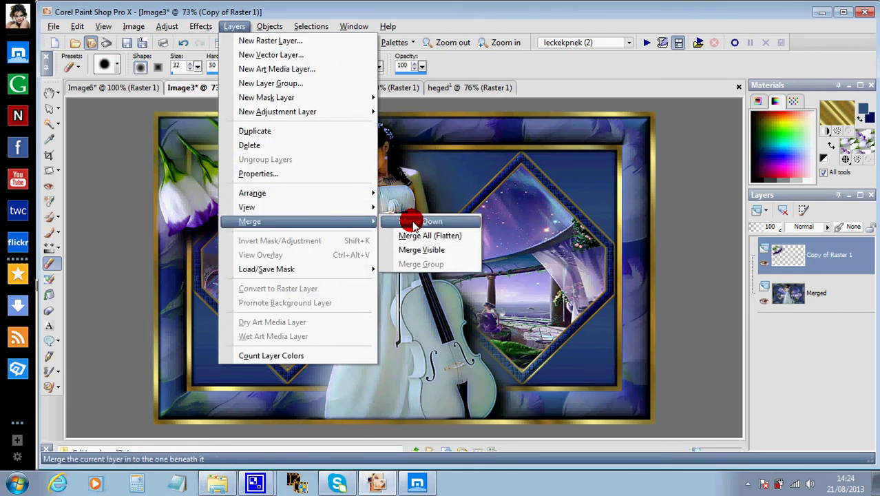
left_click(422, 249)
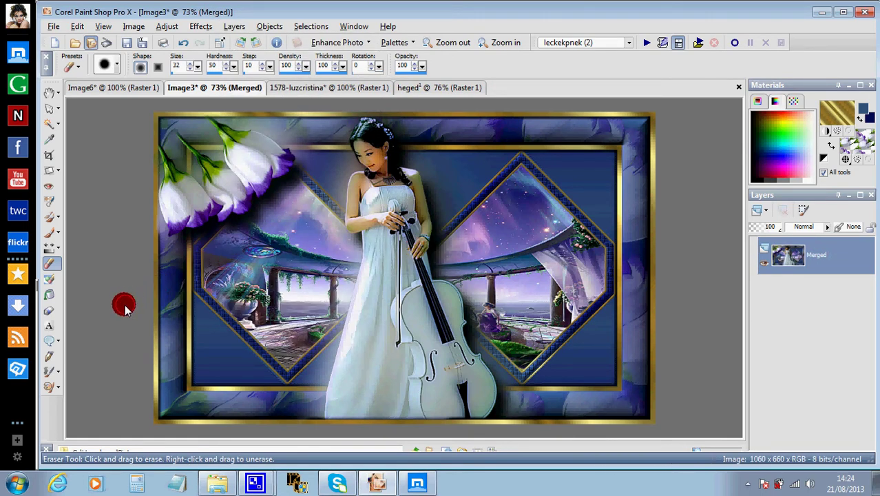
Add the vector text "Creation@LadyenDesign" in ParkAvenue BT, size 72, over the lower-left part of the picture
left_click(49, 325)
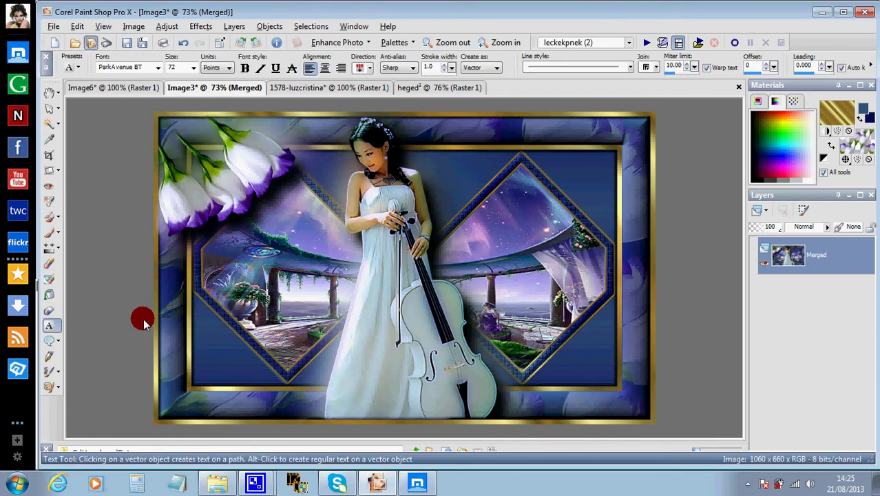
left_click(222, 343)
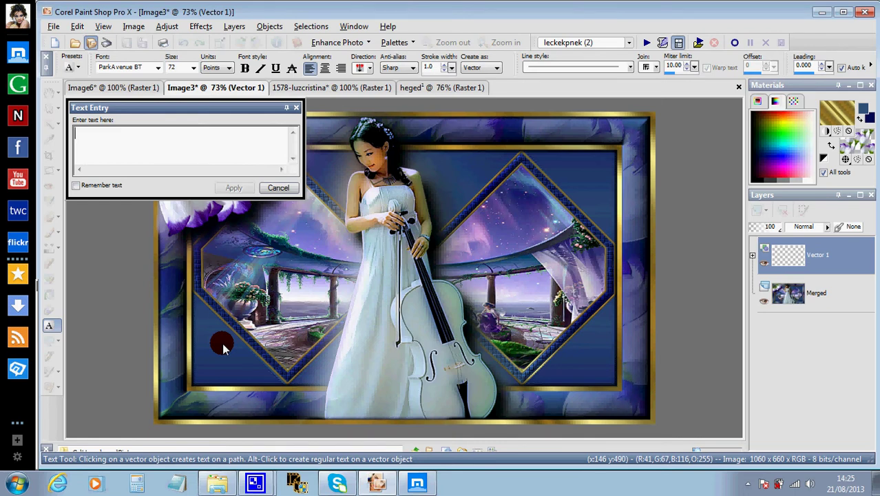
type("C")
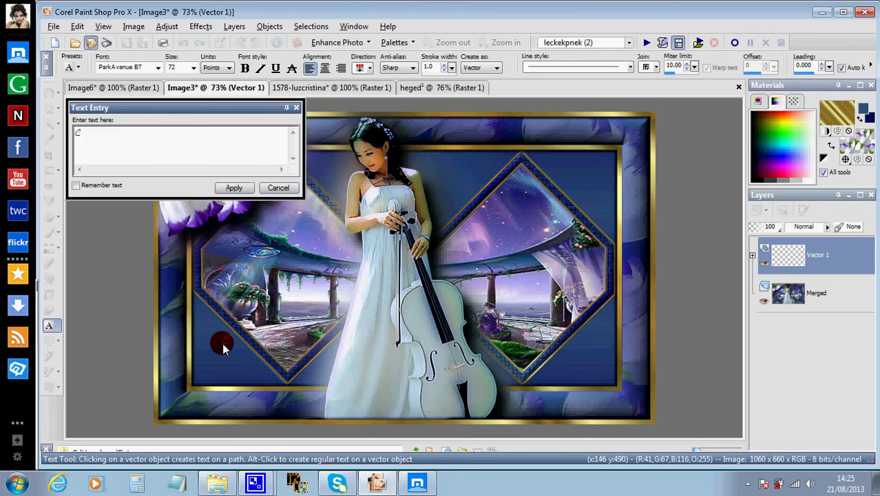
type("reation @Ladye ")
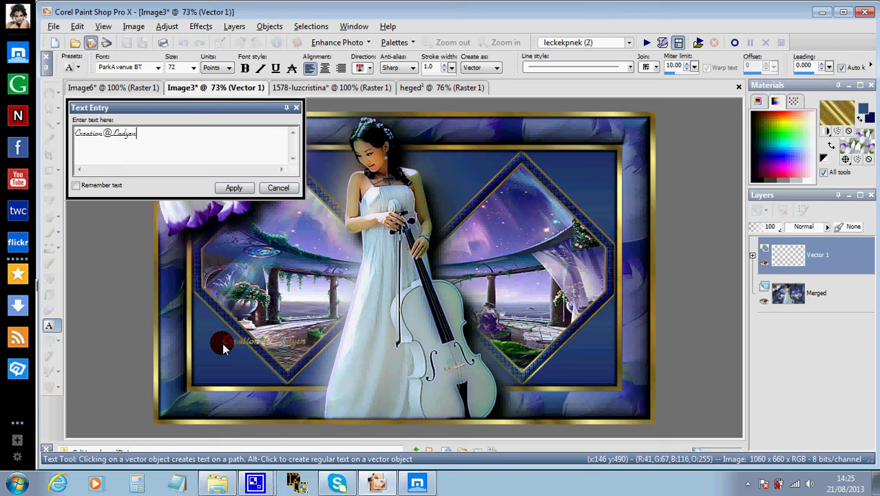
type("Design")
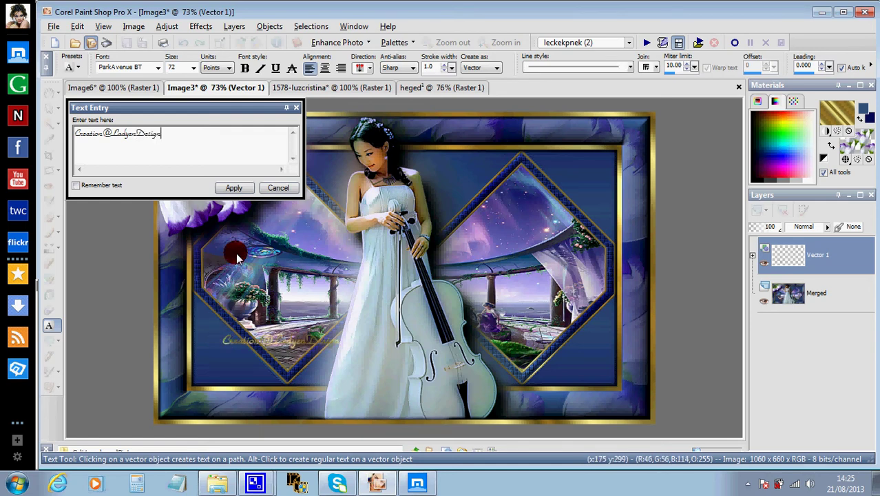
left_click(236, 189)
Move the signature text to the bottom centre of the picture, over the dress hem, and enlarge it slightly
left_click(275, 340)
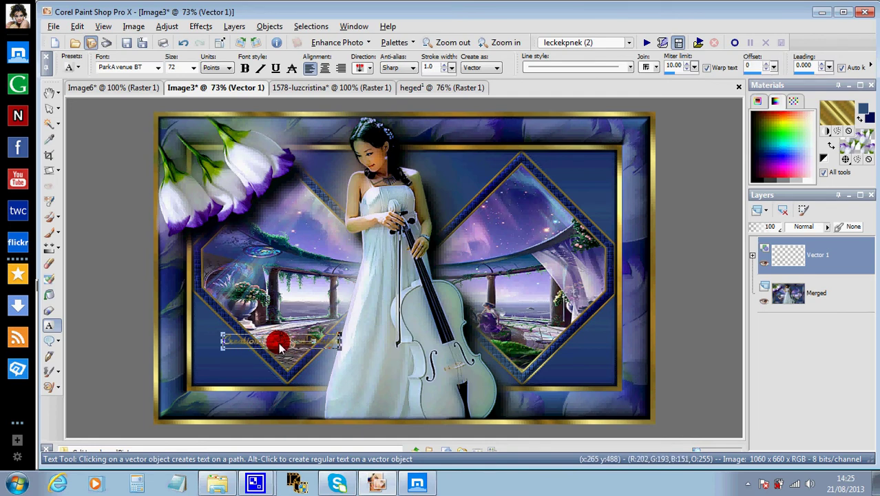
left_click_drag(279, 342, 385, 409)
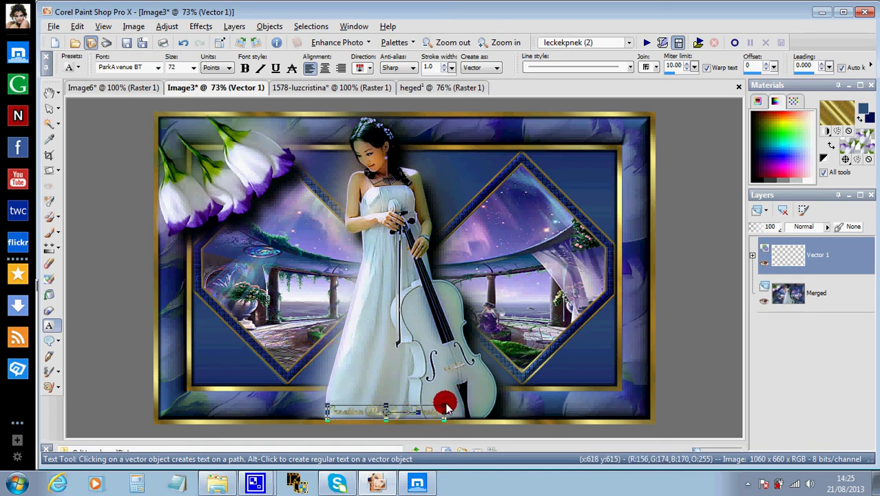
left_click_drag(445, 408, 451, 408)
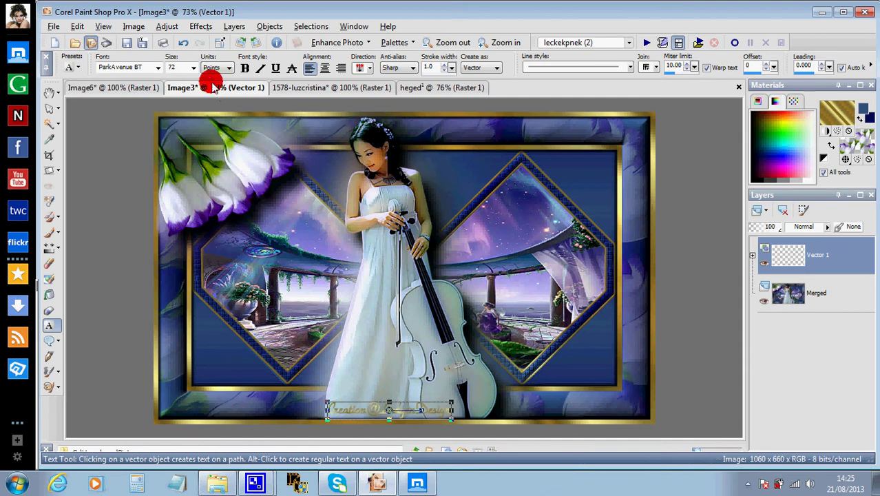
left_click(49, 94)
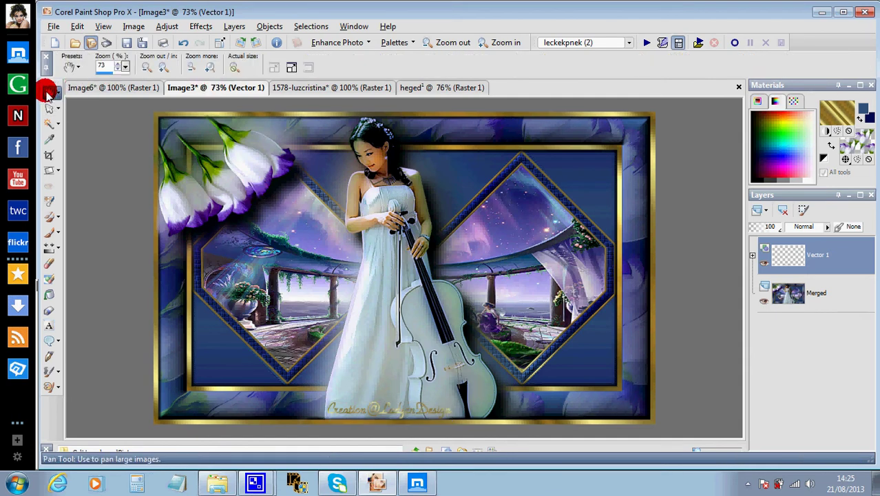
Convert the signature text to a raster layer and give it an Inner Bevel with width 30 and depth 4
left_click(198, 26)
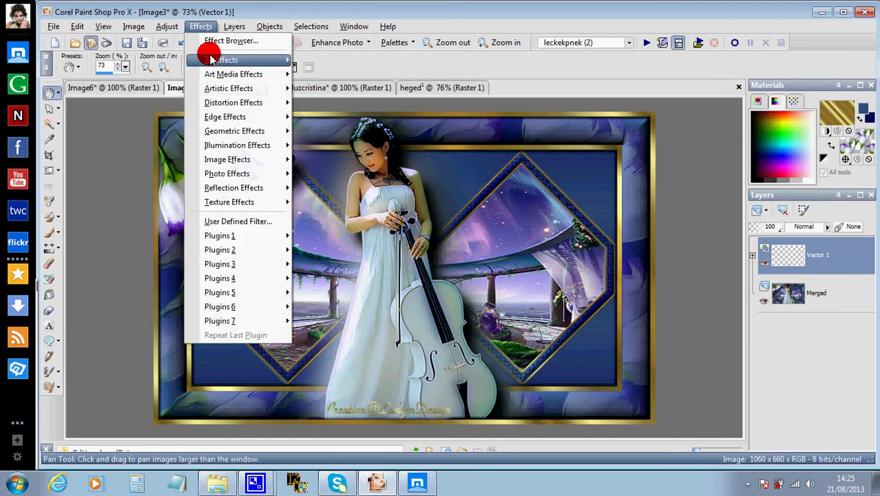
mouse_move(213, 60)
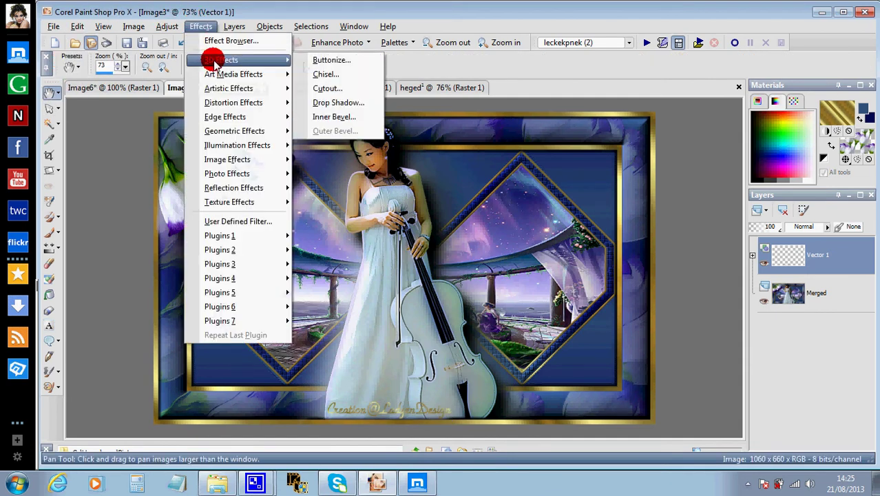
left_click(324, 116)
left_click(411, 243)
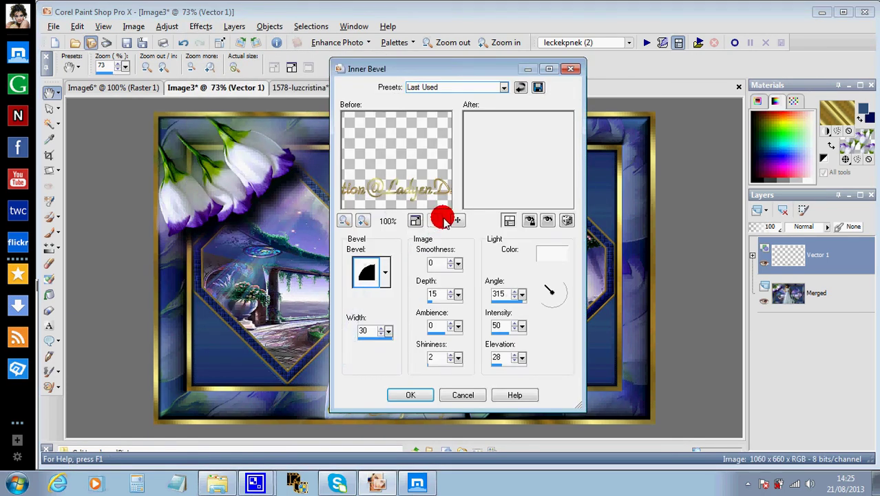
left_click(441, 219)
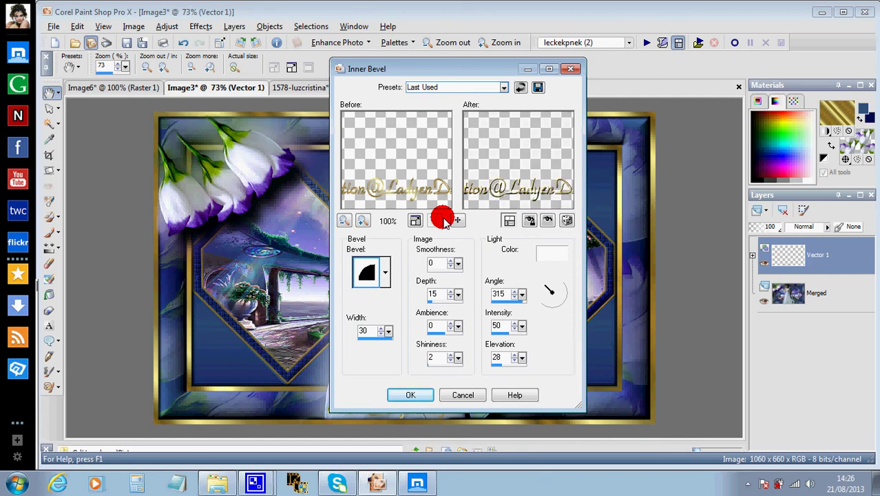
left_click(436, 295)
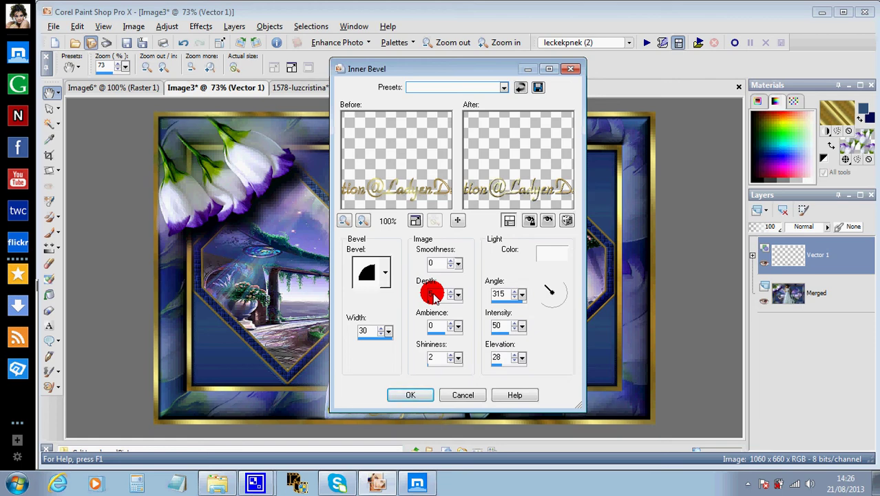
left_click(451, 298)
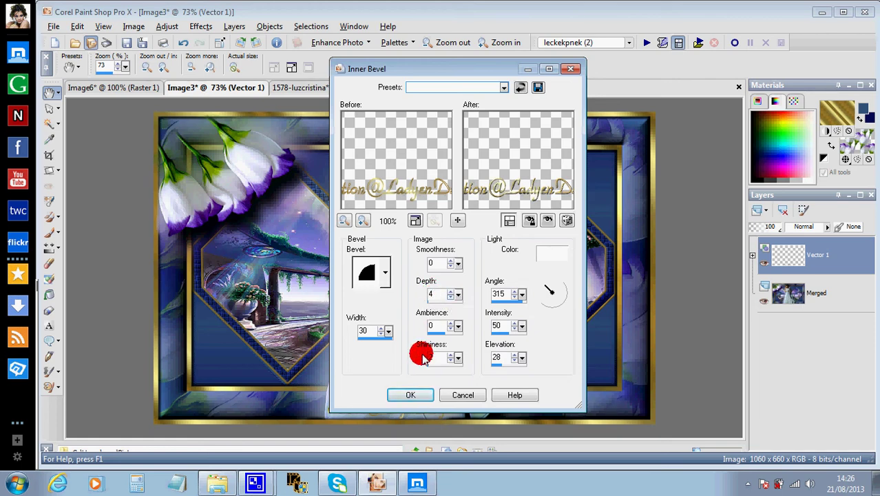
left_click(409, 395)
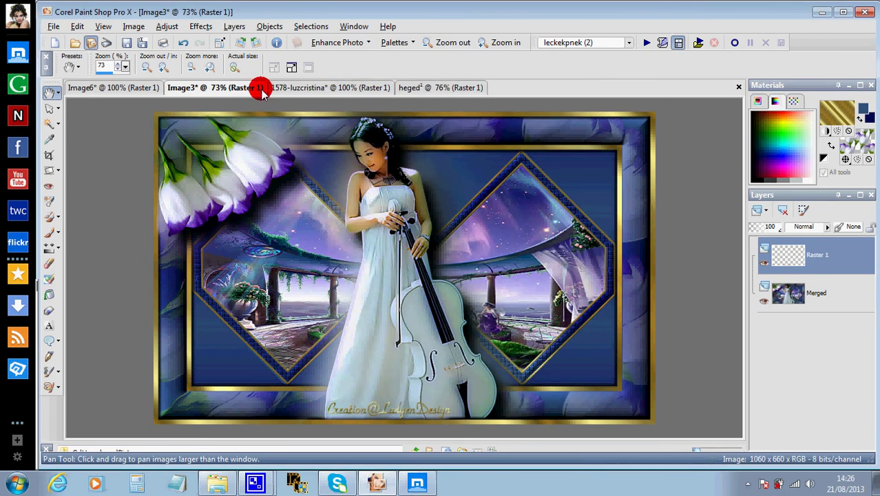
Apply the Eye Candy 5 Impact Perspective Shadow to the signature layer with the factory setting Drop Shadow, Low
left_click(201, 26)
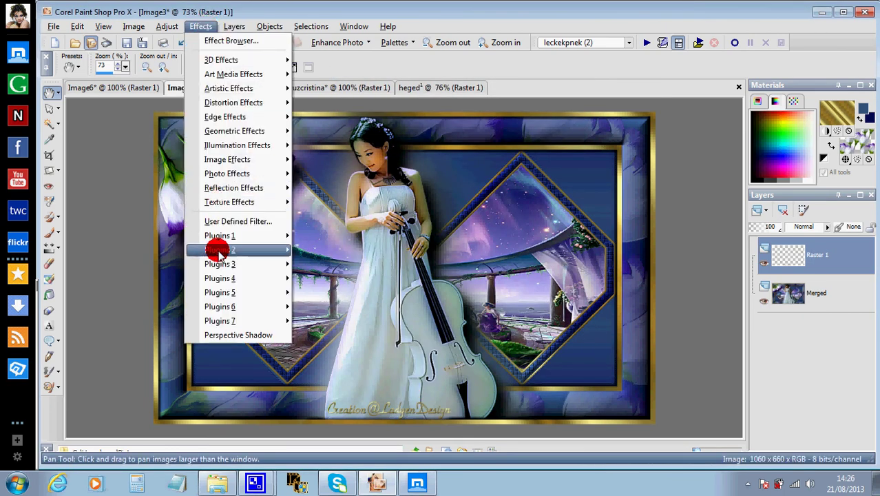
left_click(222, 335)
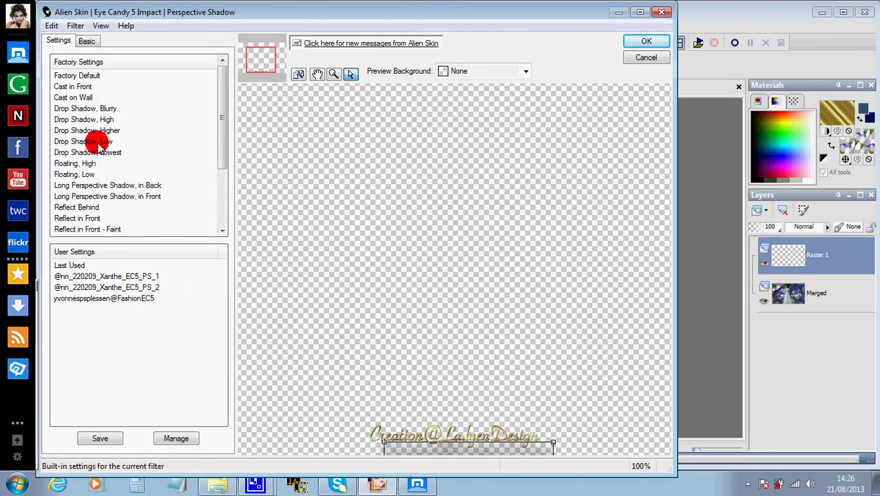
left_click(97, 142)
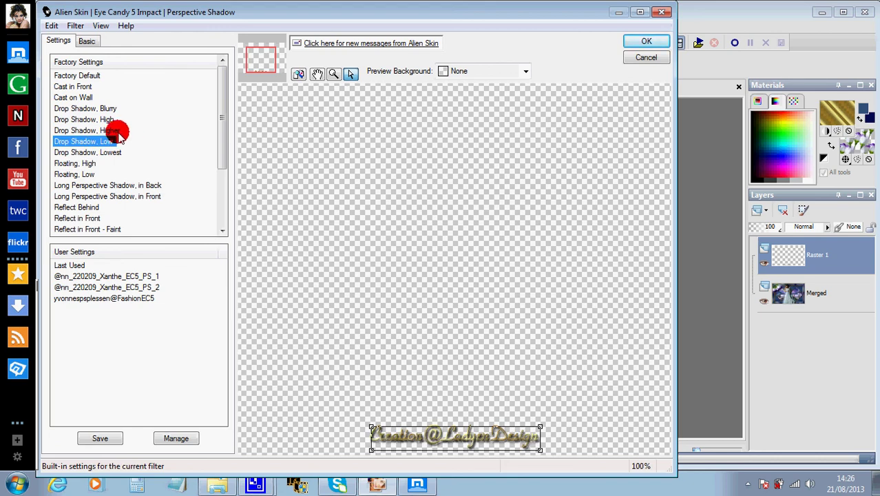
left_click(111, 131)
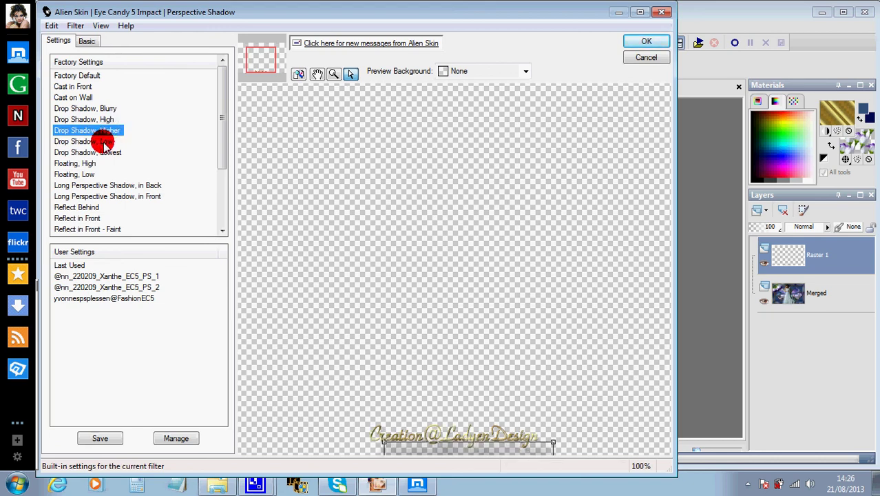
left_click(104, 142)
left_click(104, 153)
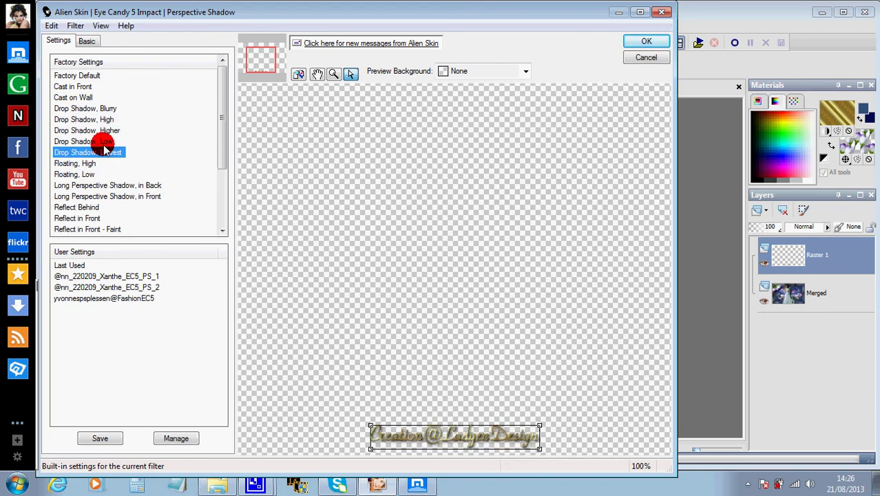
left_click(104, 141)
left_click(635, 40)
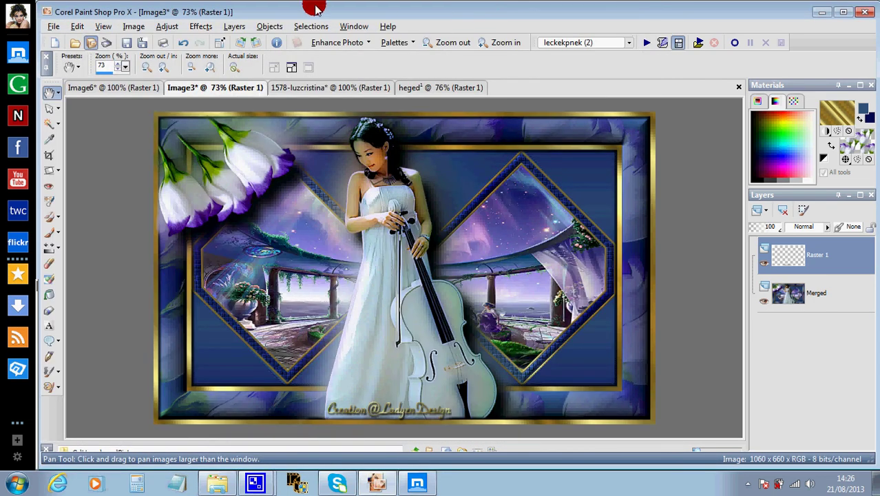
Merge the signature layer and the picture layer of Image3 with Merge Visible
left_click(237, 27)
mouse_move(277, 221)
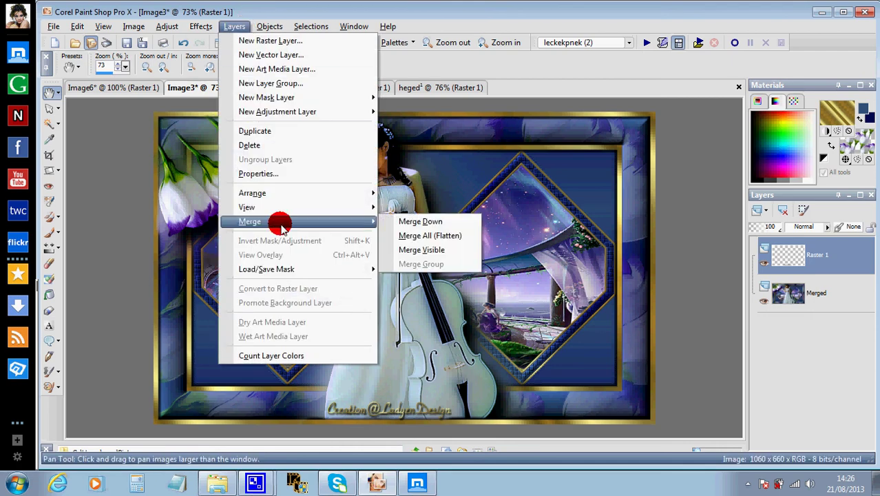
left_click(416, 252)
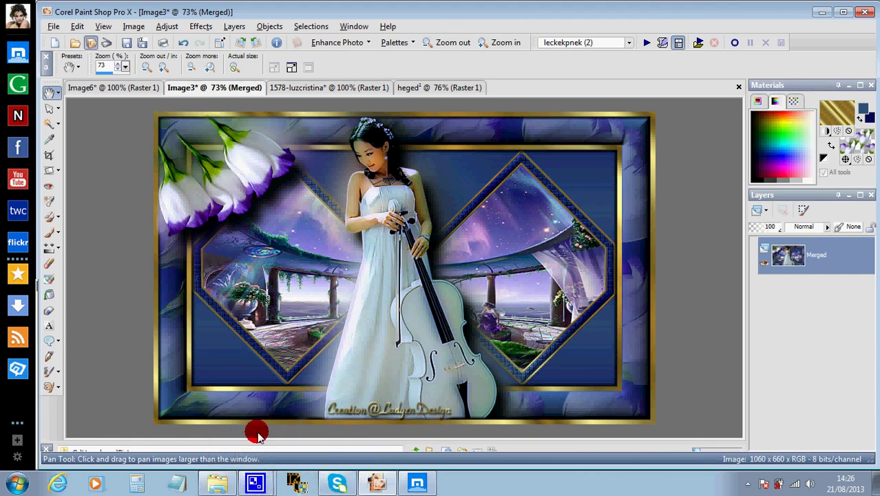
mouse_move(255, 475)
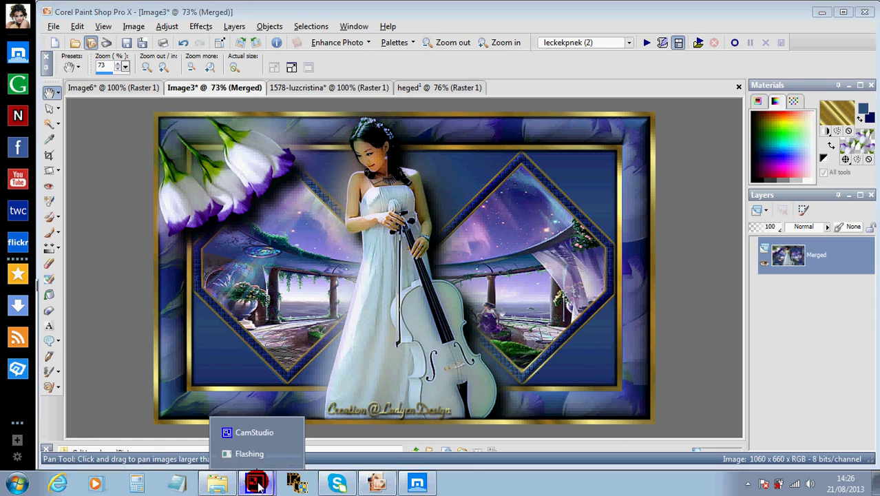
left_click(255, 433)
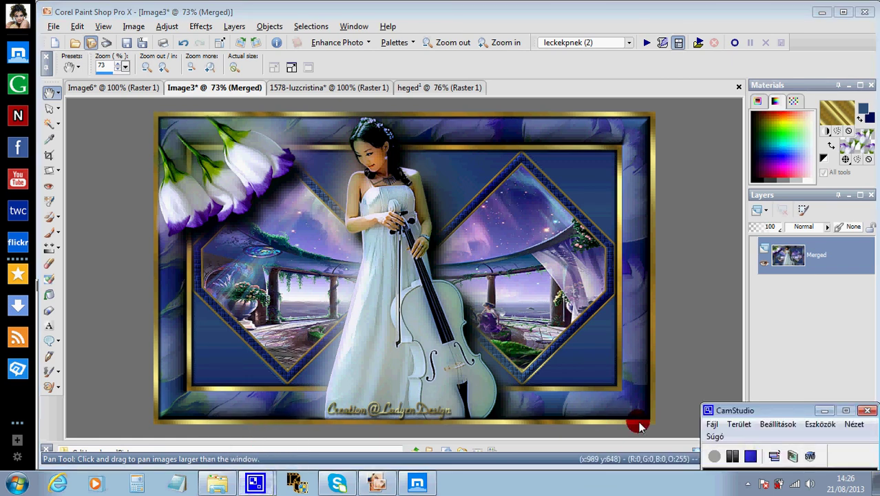